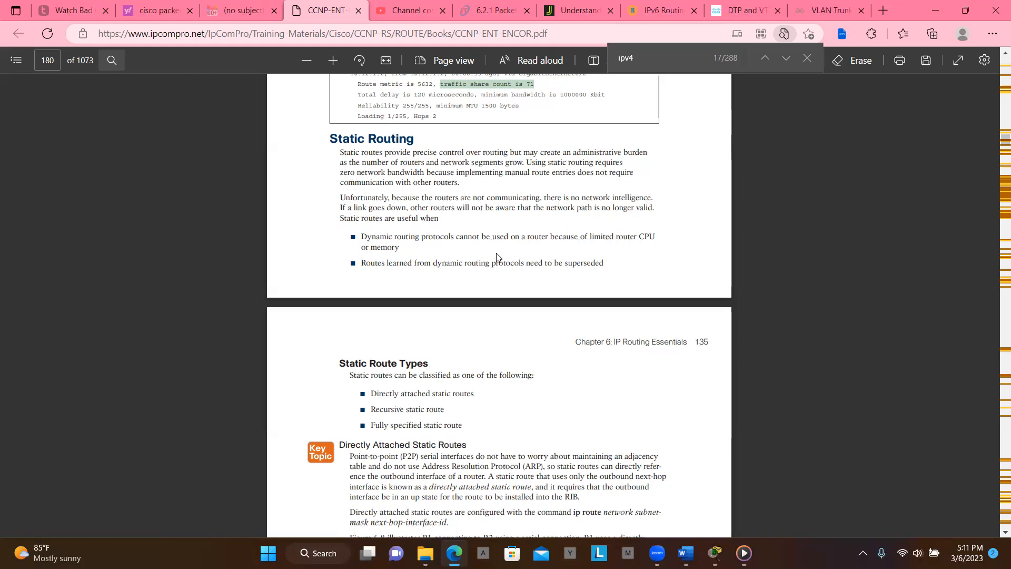
Step: Read the book's section on static route types through the directly attached static route configuration and routing table examples
{"action": "scroll", "coordinate": [521, 305], "scroll_direction": "down", "scroll_amount": 3}
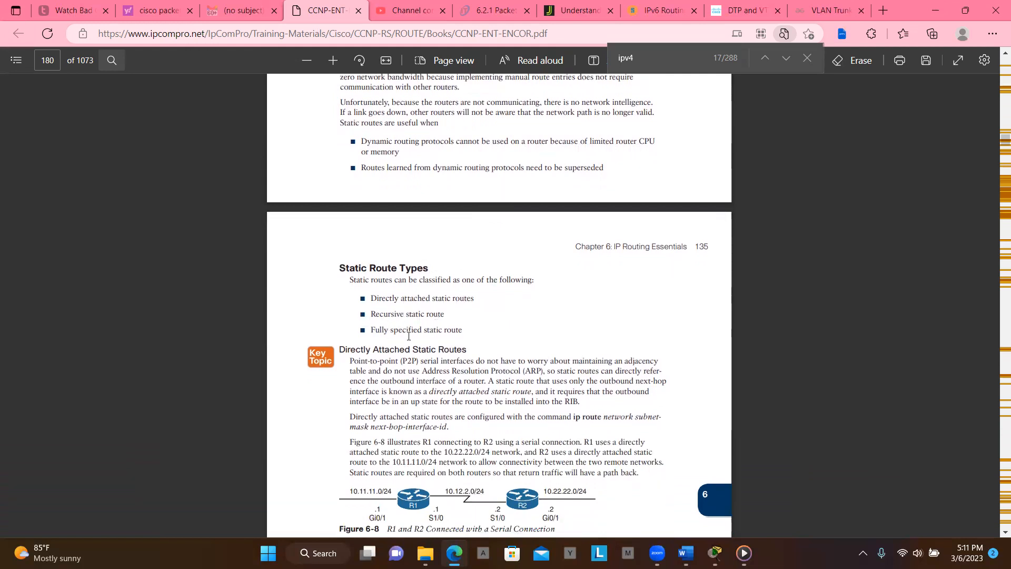
{"action": "scroll", "coordinate": [494, 339], "scroll_direction": "down", "scroll_amount": 4}
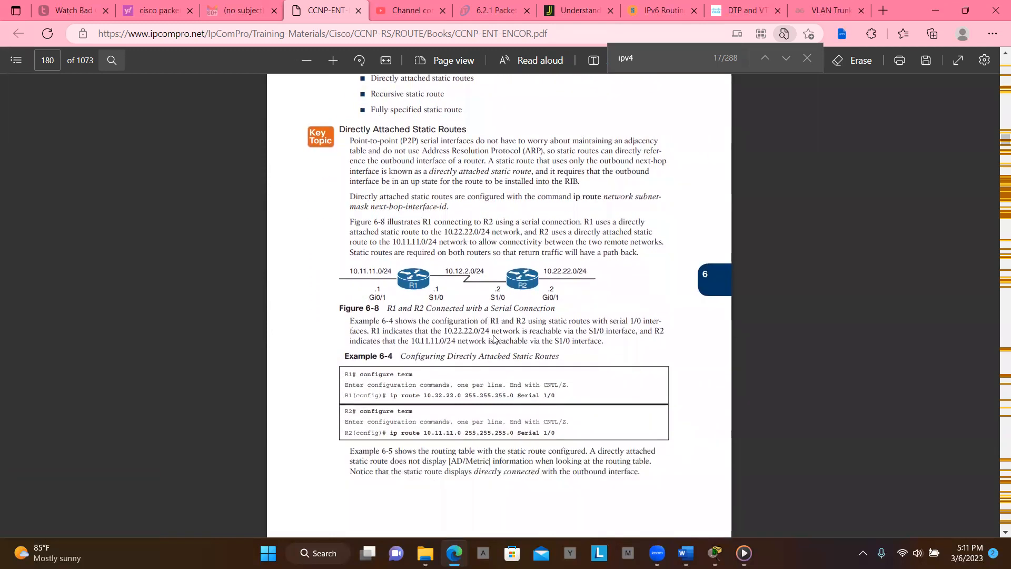
{"action": "scroll", "coordinate": [494, 339], "scroll_direction": "down", "scroll_amount": 4}
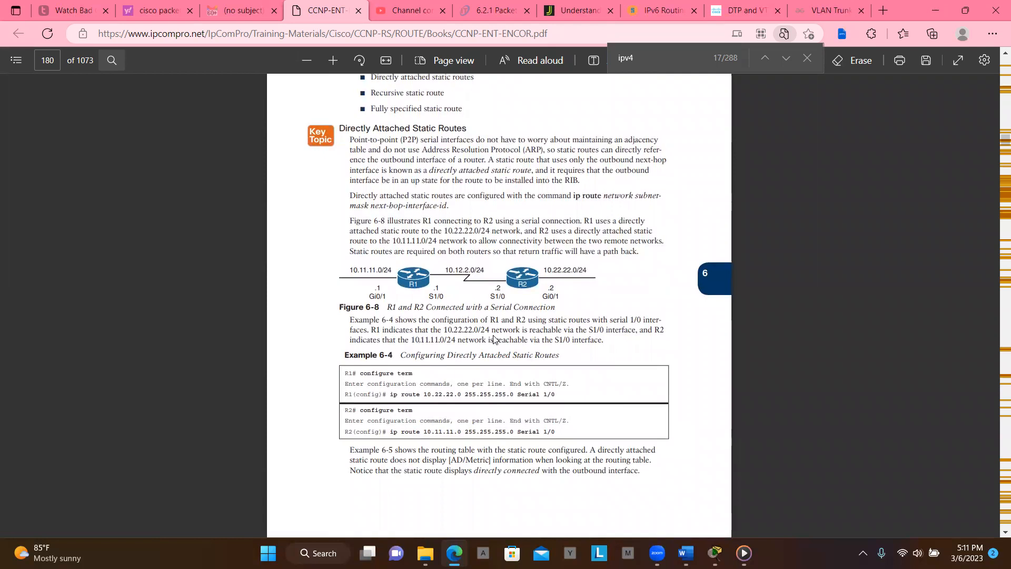
{"action": "scroll", "coordinate": [494, 339], "scroll_direction": "down", "scroll_amount": 2}
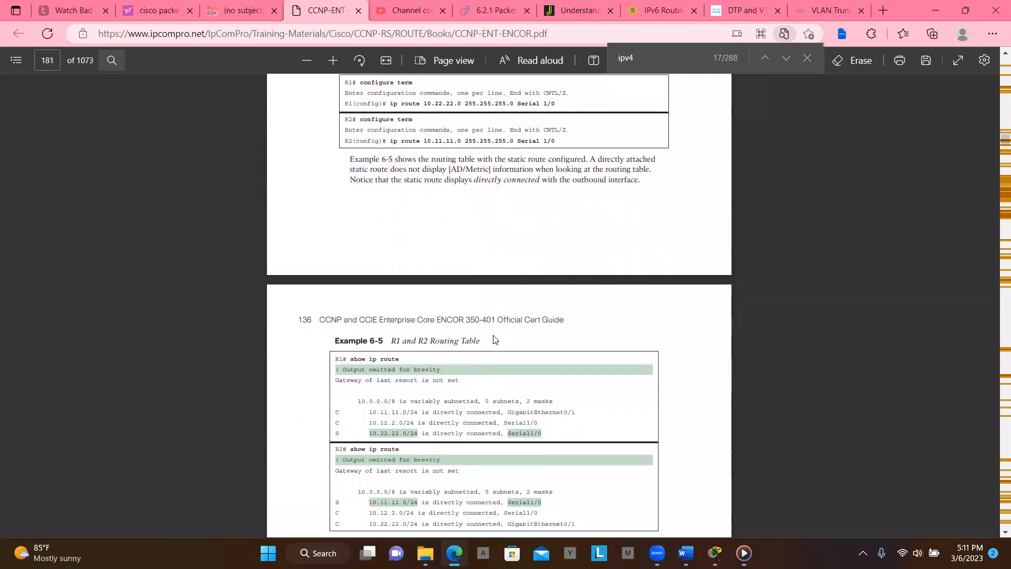
{"action": "scroll", "coordinate": [494, 338], "scroll_direction": "down", "scroll_amount": 2}
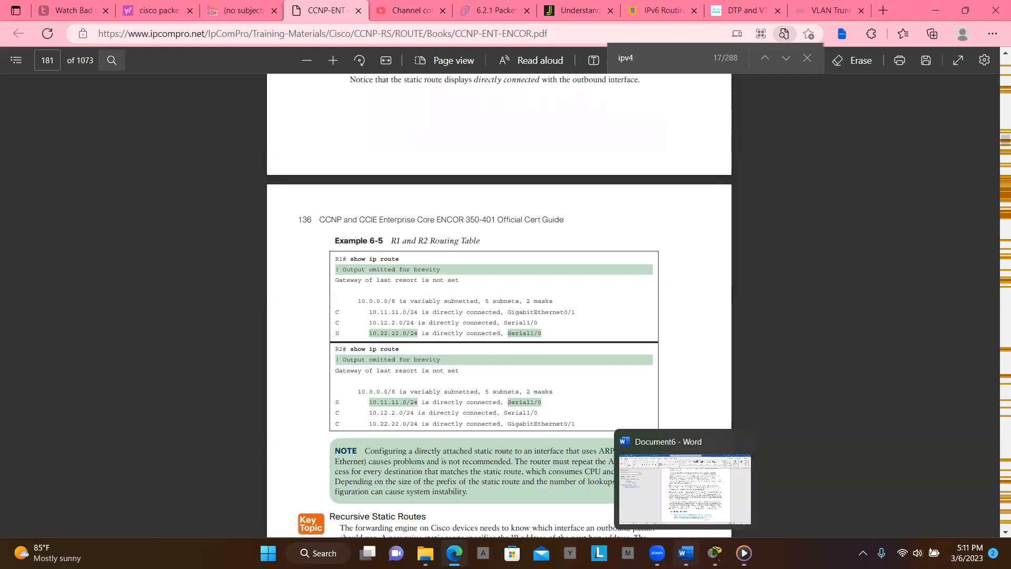
Step: Switch to the Word notes and read through the sections on IPv6 static routing and default routes
{"action": "left_click", "coordinate": [684, 553]}
{"action": "scroll", "coordinate": [650, 387], "scroll_direction": "up", "scroll_amount": 10}
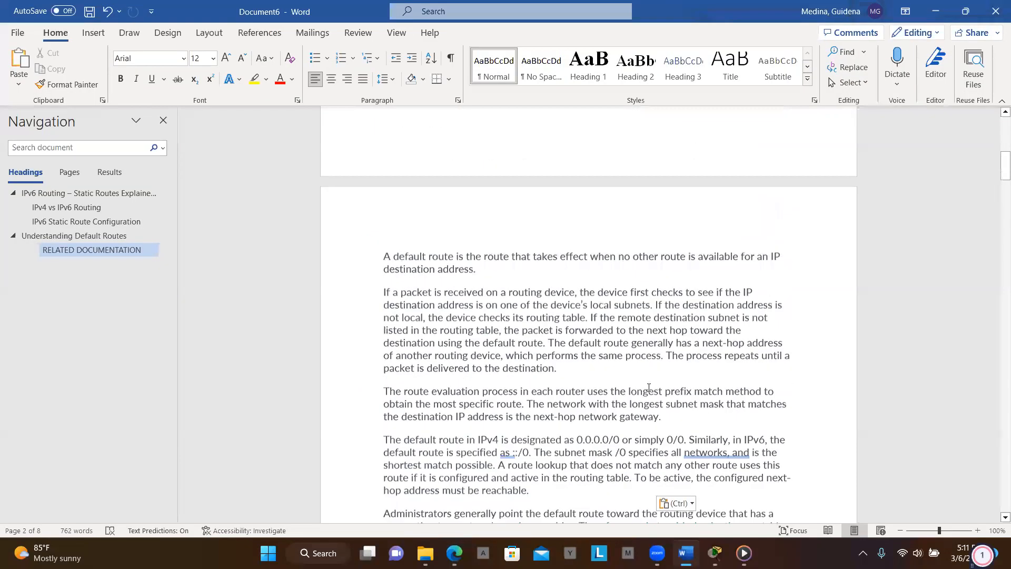
{"action": "scroll", "coordinate": [650, 388], "scroll_direction": "up", "scroll_amount": 3}
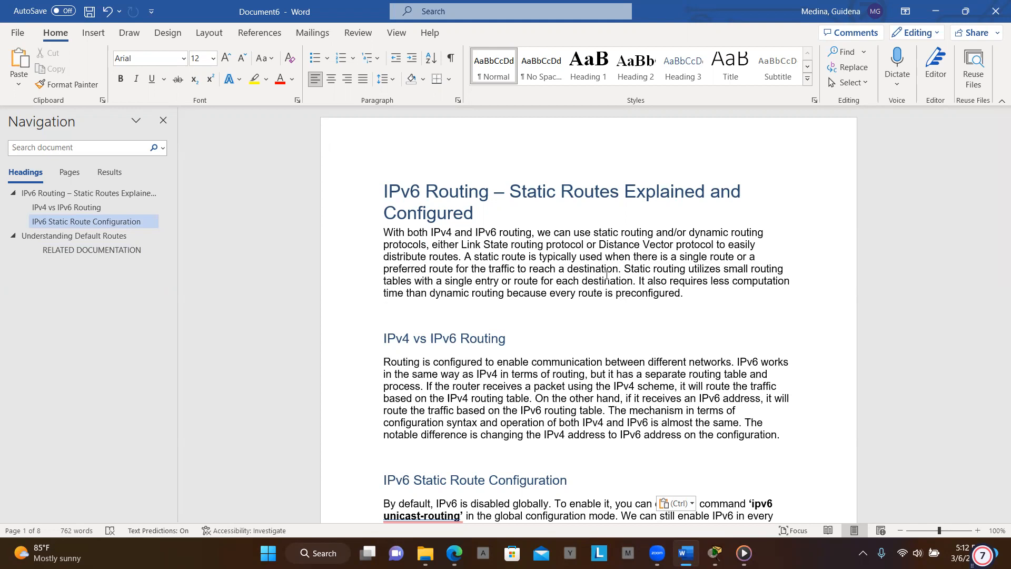
{"action": "scroll", "coordinate": [607, 275], "scroll_direction": "down", "scroll_amount": 3}
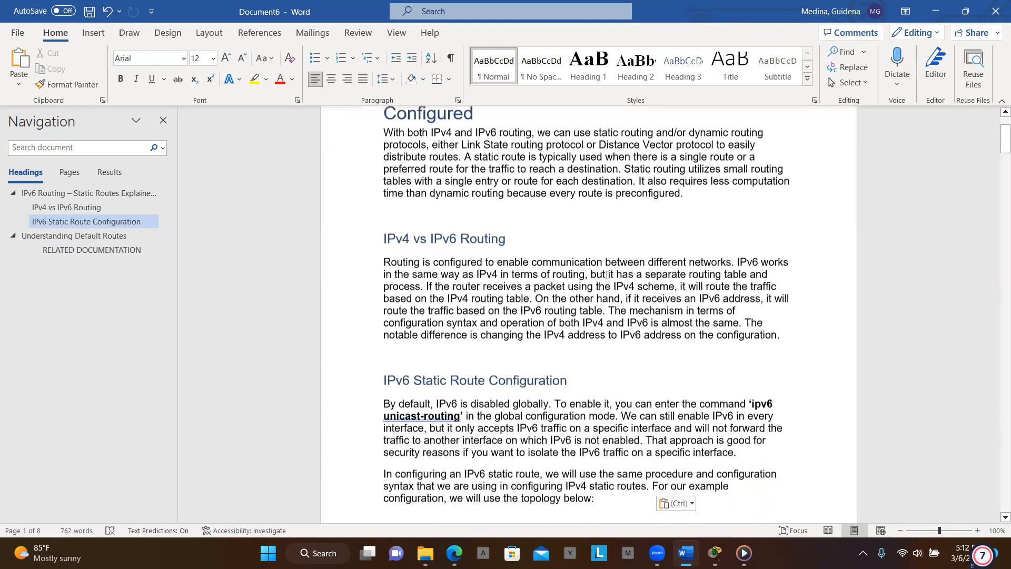
{"action": "scroll", "coordinate": [607, 274], "scroll_direction": "down", "scroll_amount": 2}
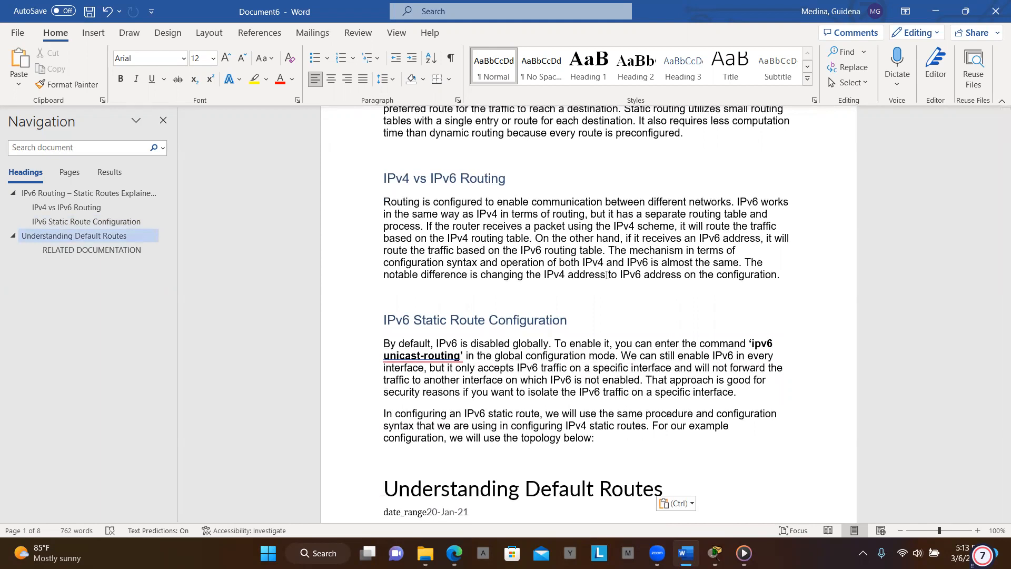
{"action": "scroll", "coordinate": [607, 274], "scroll_direction": "down", "scroll_amount": 10}
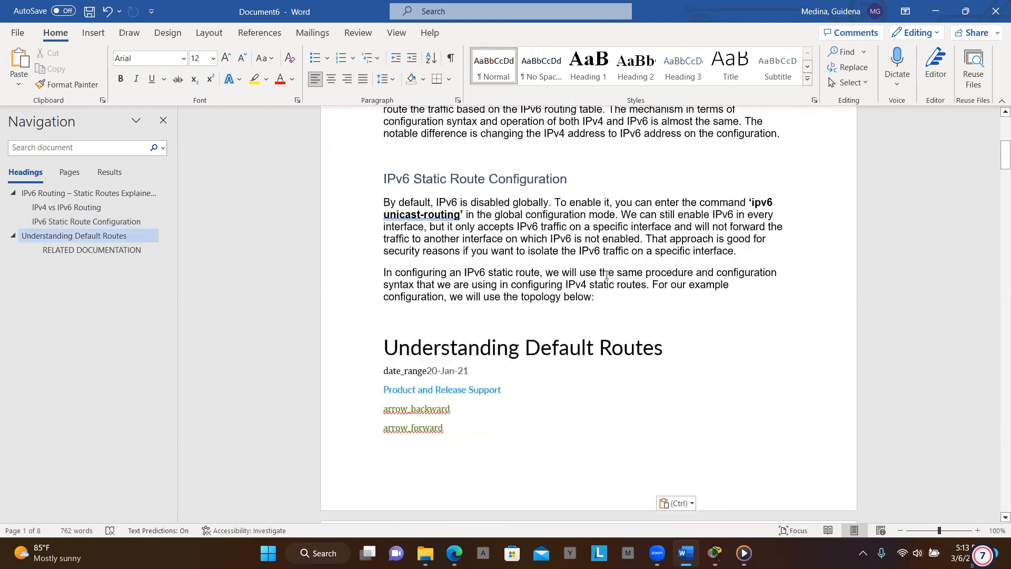
{"action": "scroll", "coordinate": [607, 274], "scroll_direction": "down", "scroll_amount": 12}
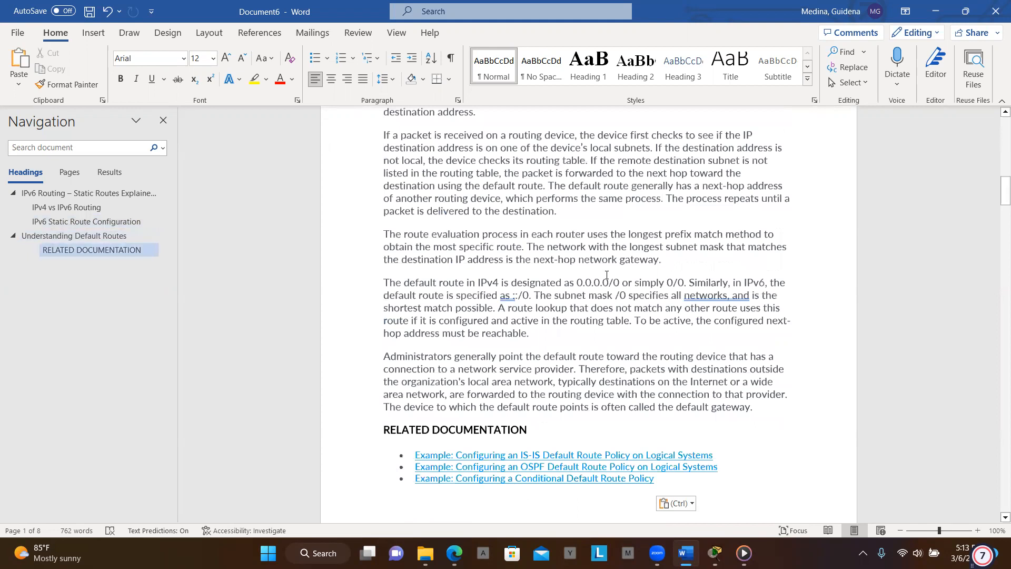
{"action": "scroll", "coordinate": [607, 274], "scroll_direction": "down", "scroll_amount": 11}
Step: Make the opening sentence defining a default route bold in the Understanding Default Routes section
{"action": "scroll", "coordinate": [607, 274], "scroll_direction": "up", "scroll_amount": 6}
{"action": "scroll", "coordinate": [607, 274], "scroll_direction": "up", "scroll_amount": 10}
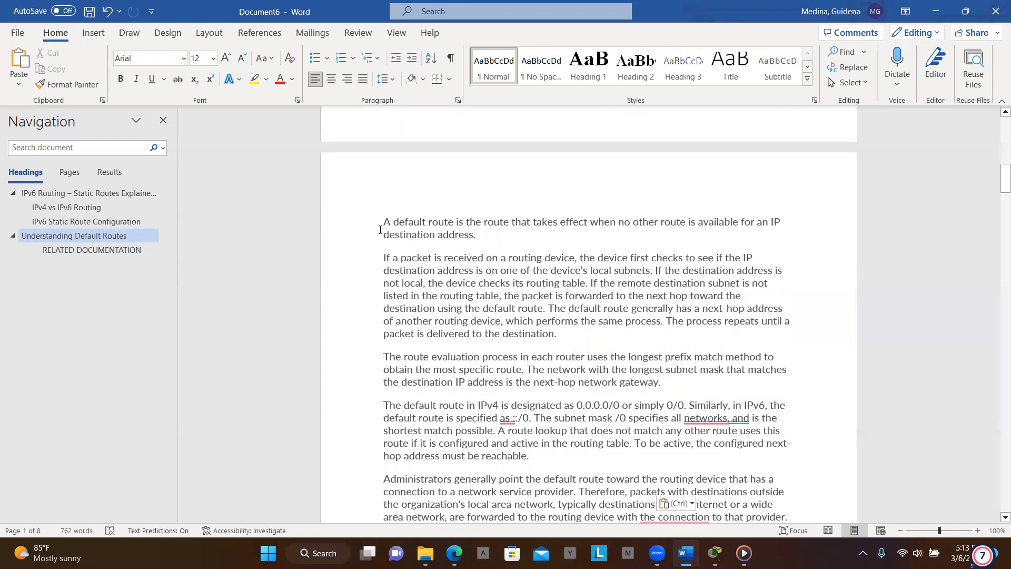
{"action": "left_click_drag", "start_coordinate": [383, 226], "coordinate": [471, 241]}
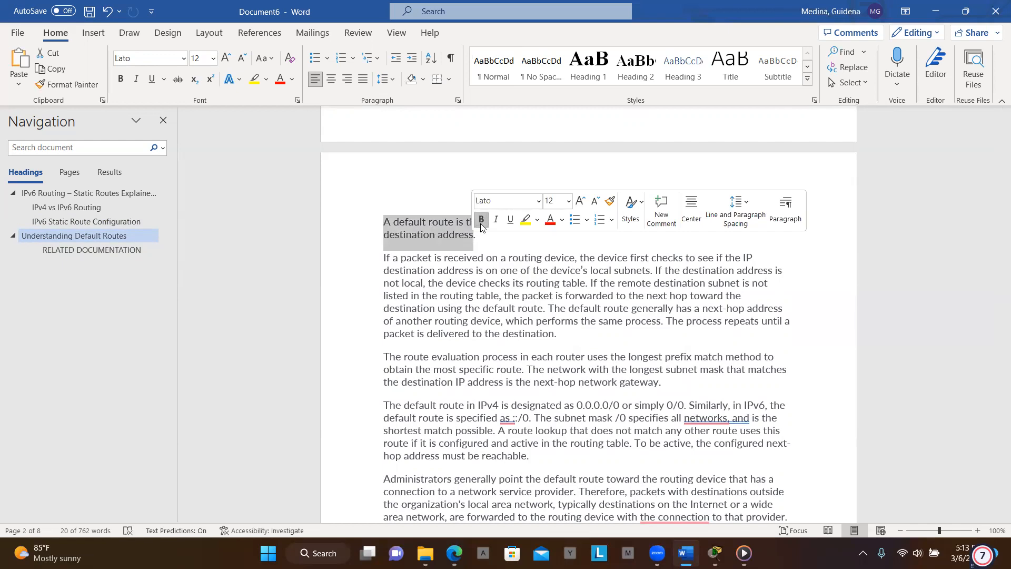
{"action": "left_click", "coordinate": [480, 220]}
{"action": "left_click", "coordinate": [509, 248]}
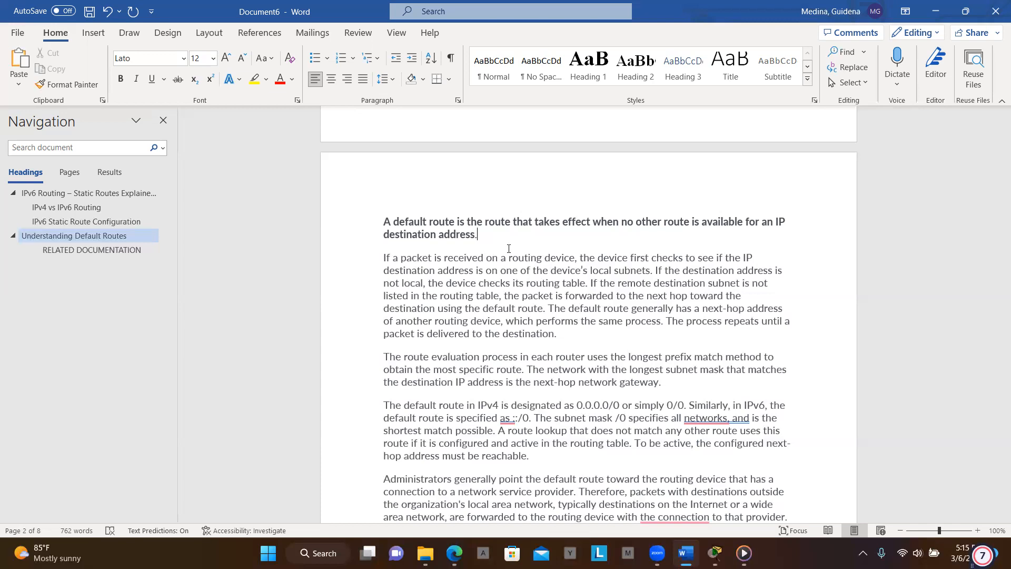
Step: Review the paragraphs on route evaluation and how default routes are designated in IPv4 and IPv6
{"action": "scroll", "coordinate": [509, 248], "scroll_direction": "down", "scroll_amount": 2}
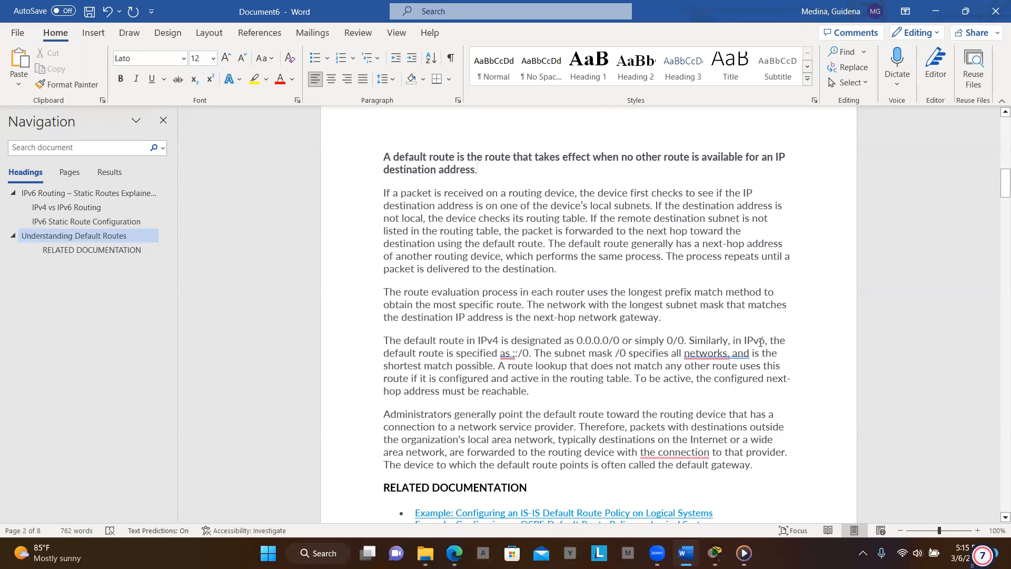
{"action": "mouse_move", "coordinate": [519, 353]}
{"action": "scroll", "coordinate": [655, 325], "scroll_direction": "up", "scroll_amount": 1}
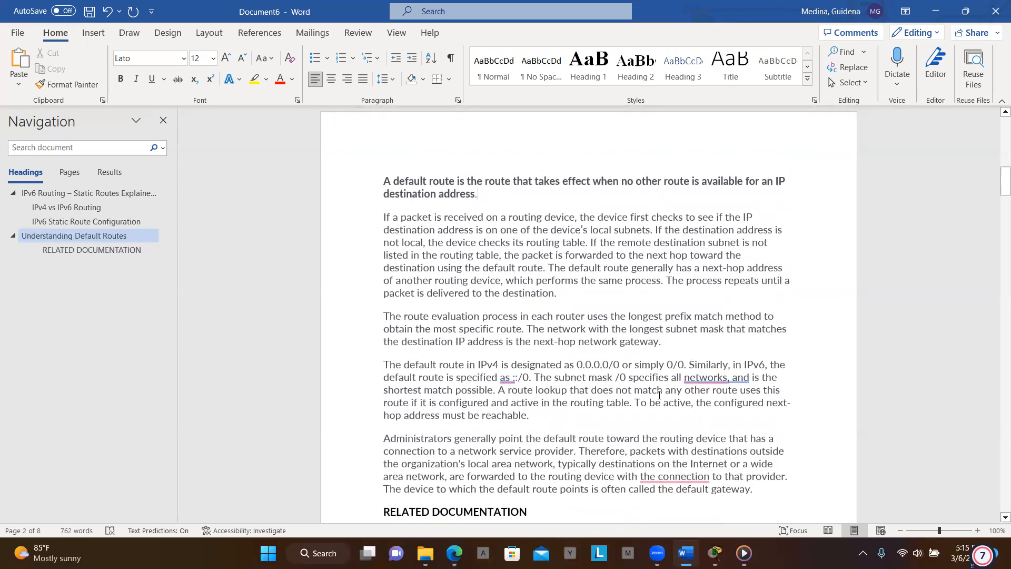
Step: Switch to the Cisco Packet Tracer topology, cancel exiting the program, and enlarge its window to the full screen height and the screen's left edge
{"action": "mouse_move", "coordinate": [715, 554]}
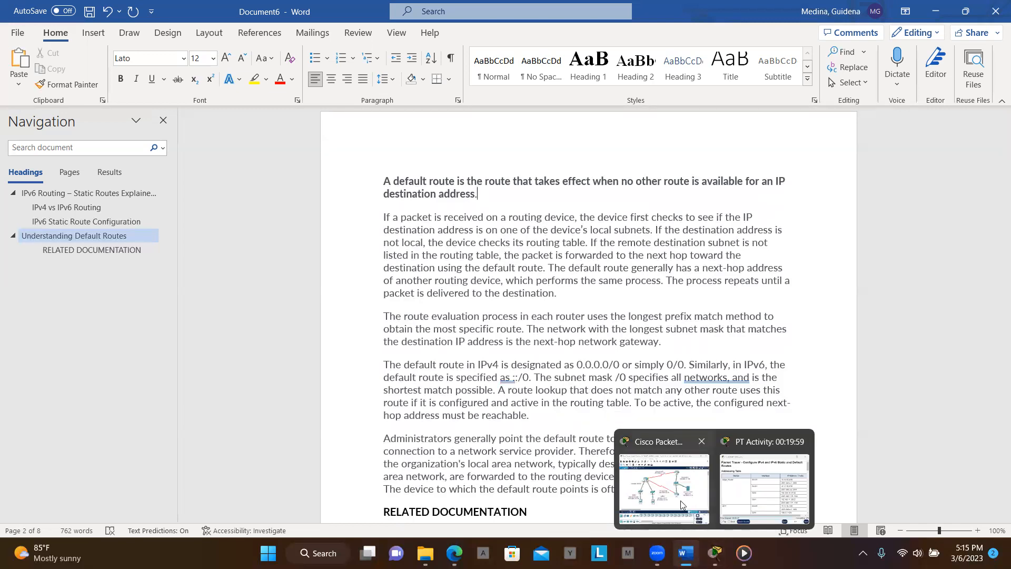
{"action": "left_click", "coordinate": [662, 486]}
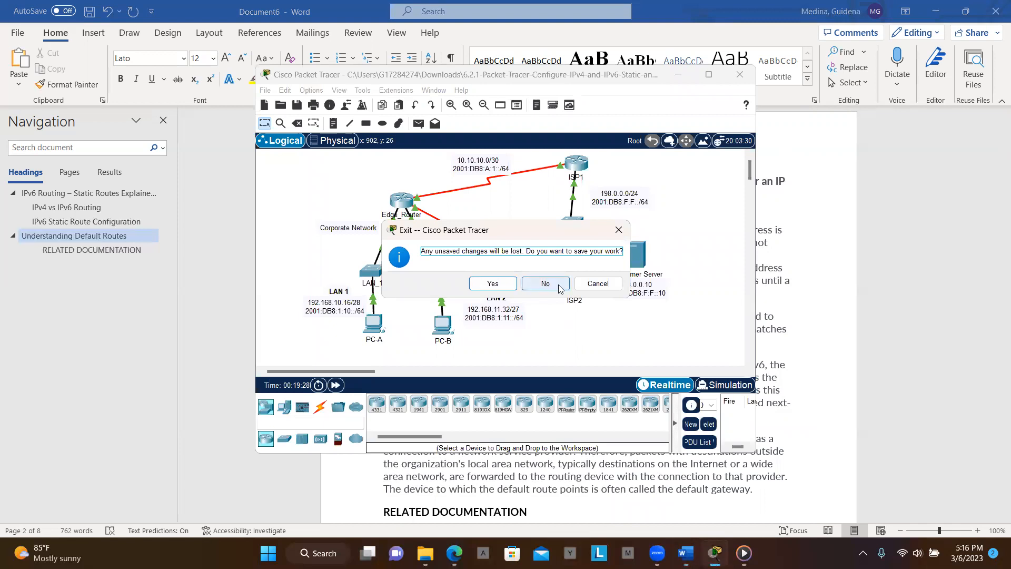
{"action": "left_click", "coordinate": [602, 289]}
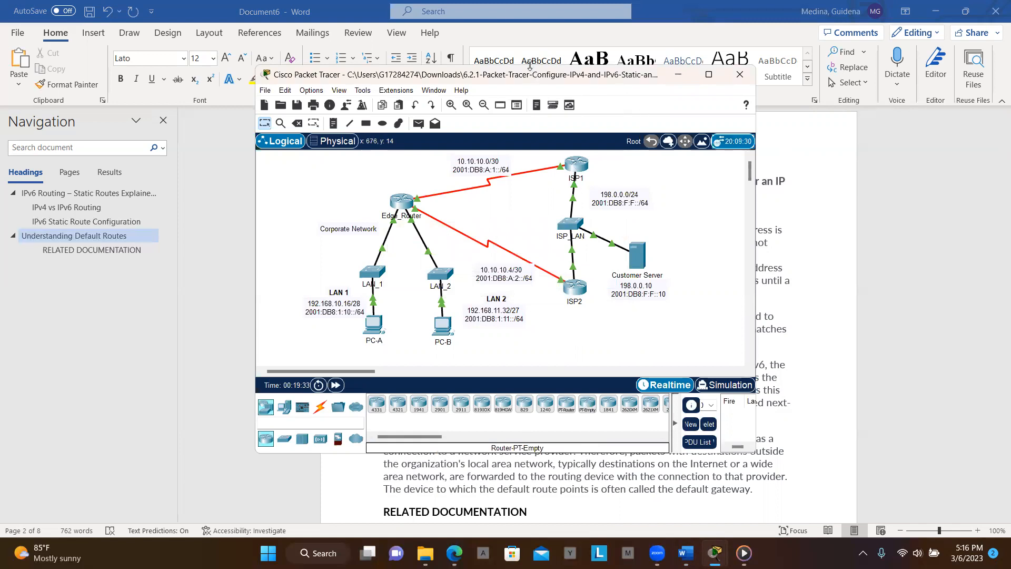
{"action": "left_click_drag", "start_coordinate": [530, 67], "coordinate": [530, 10]}
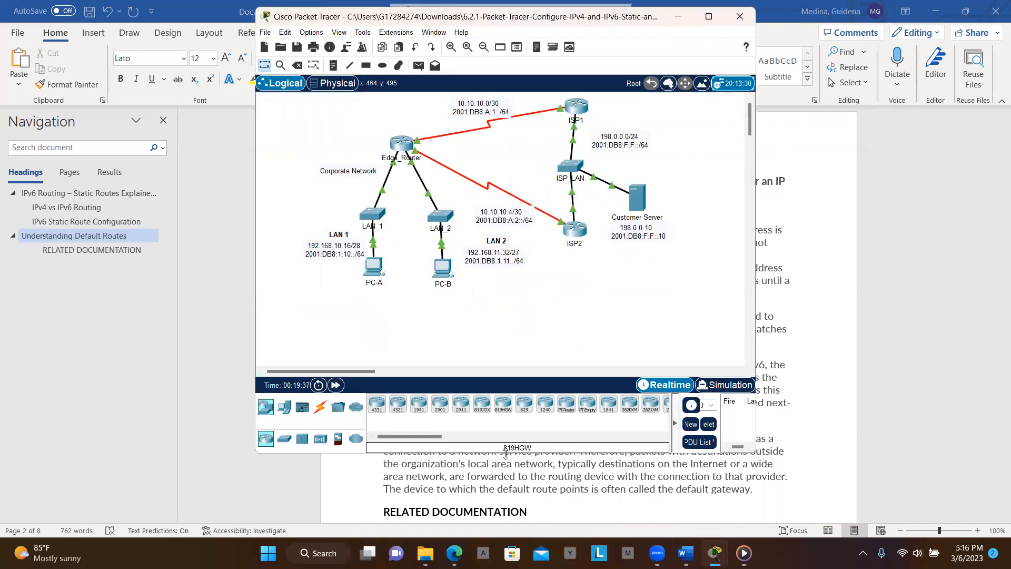
{"action": "left_click_drag", "start_coordinate": [505, 453], "coordinate": [520, 539]}
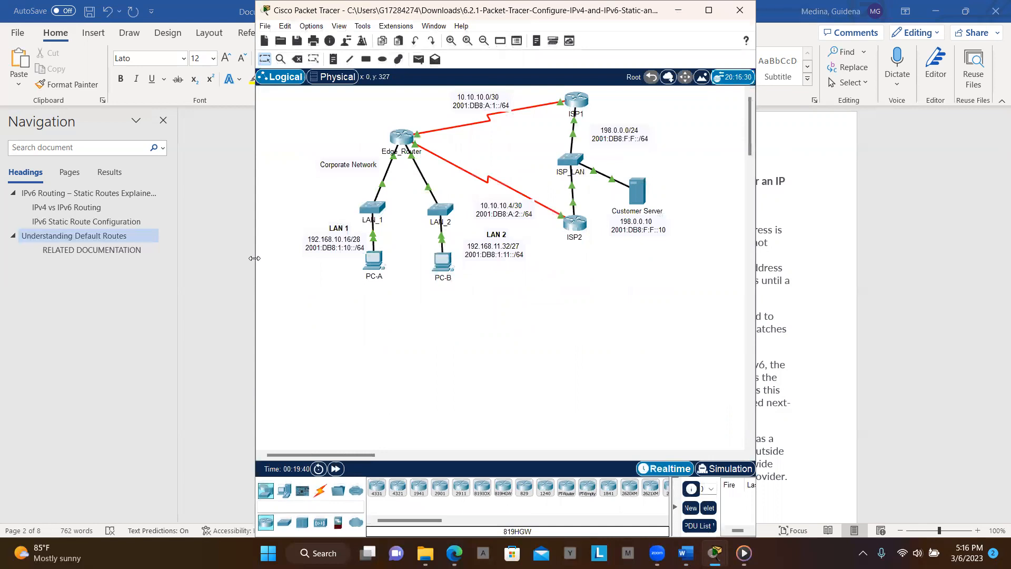
{"action": "left_click_drag", "start_coordinate": [255, 258], "coordinate": [12, 258]}
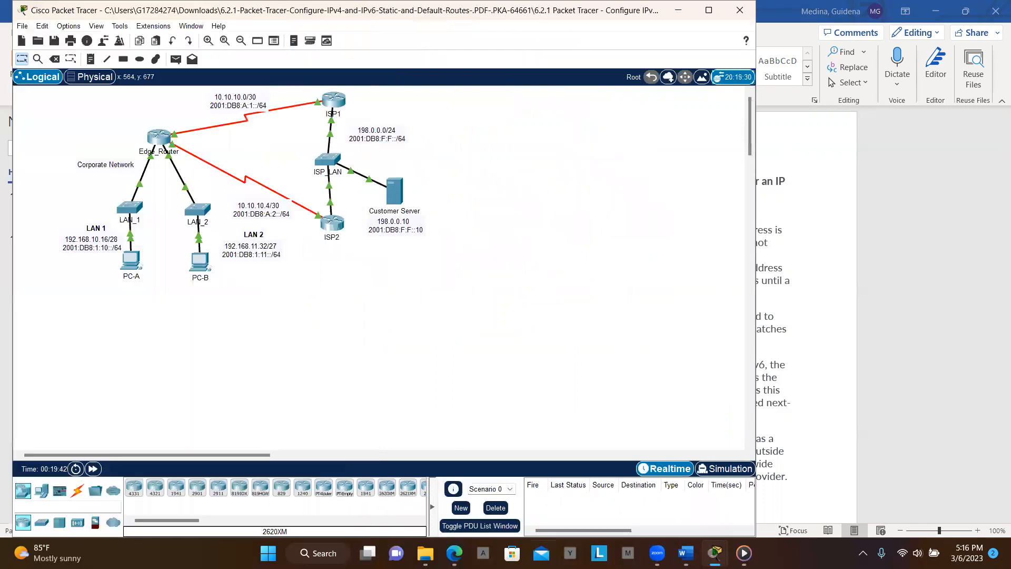
Step: Bring up the PT Activity instructions and arrange them at full height beside a narrowed topology window
{"action": "mouse_move", "coordinate": [714, 553]}
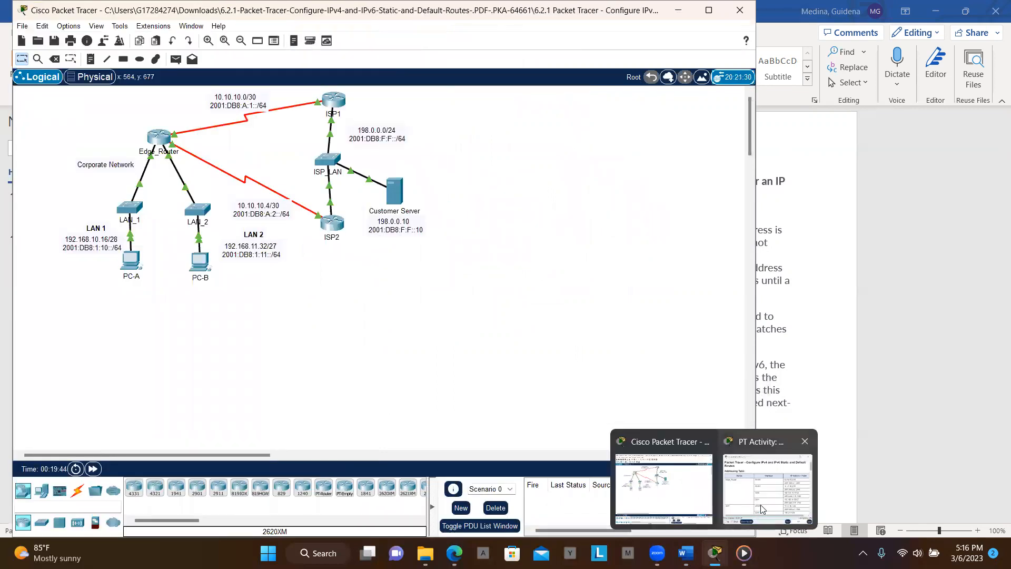
{"action": "left_click", "coordinate": [767, 488]}
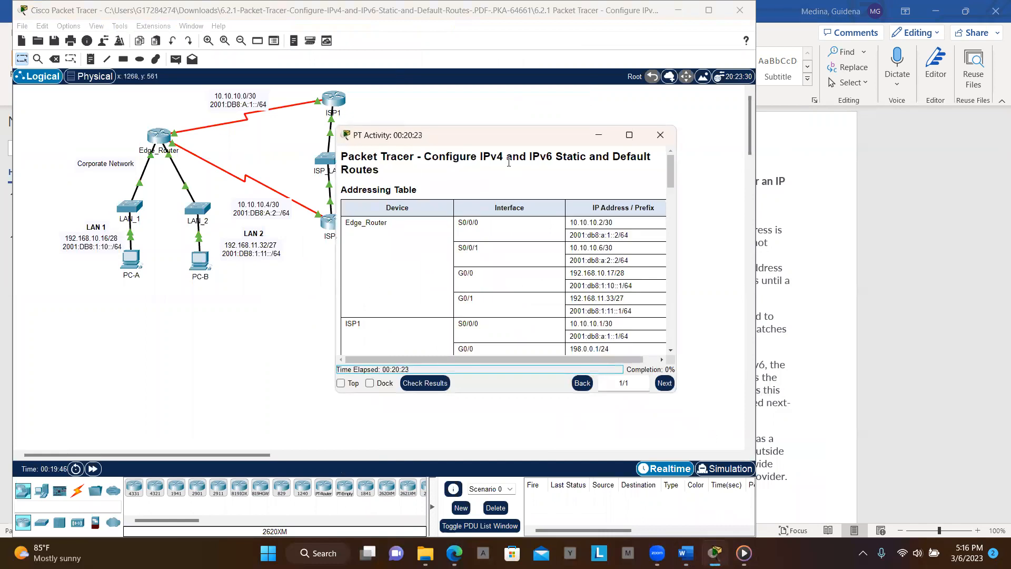
{"action": "left_click_drag", "start_coordinate": [546, 134], "coordinate": [913, 81]}
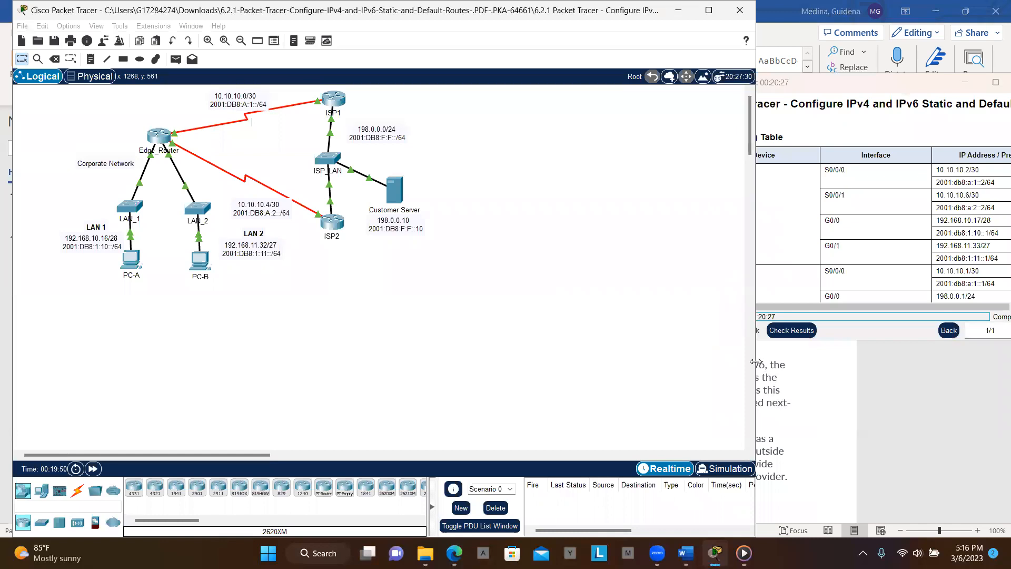
{"action": "left_click_drag", "start_coordinate": [756, 363], "coordinate": [661, 362]}
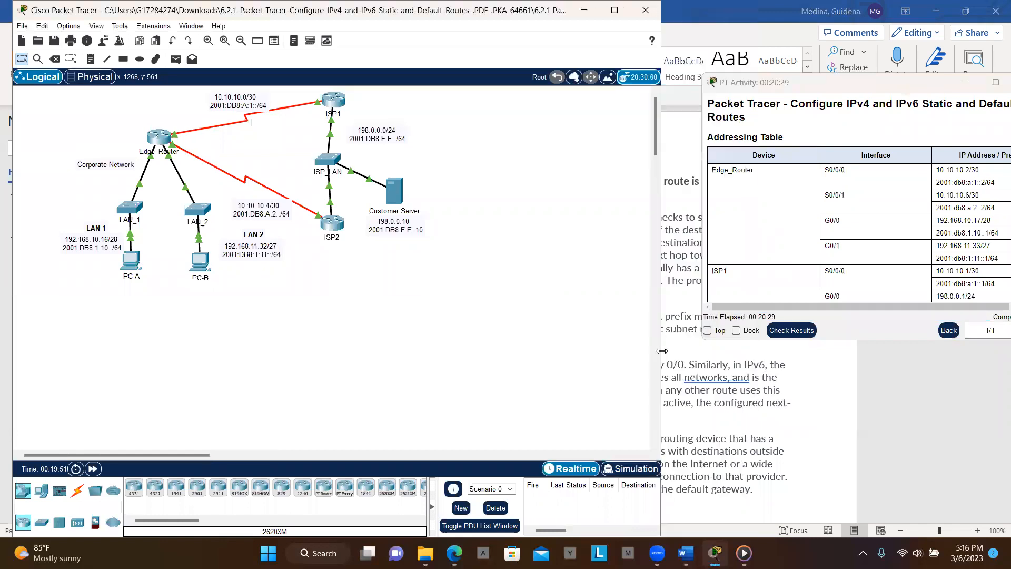
{"action": "left_click", "coordinate": [867, 83]}
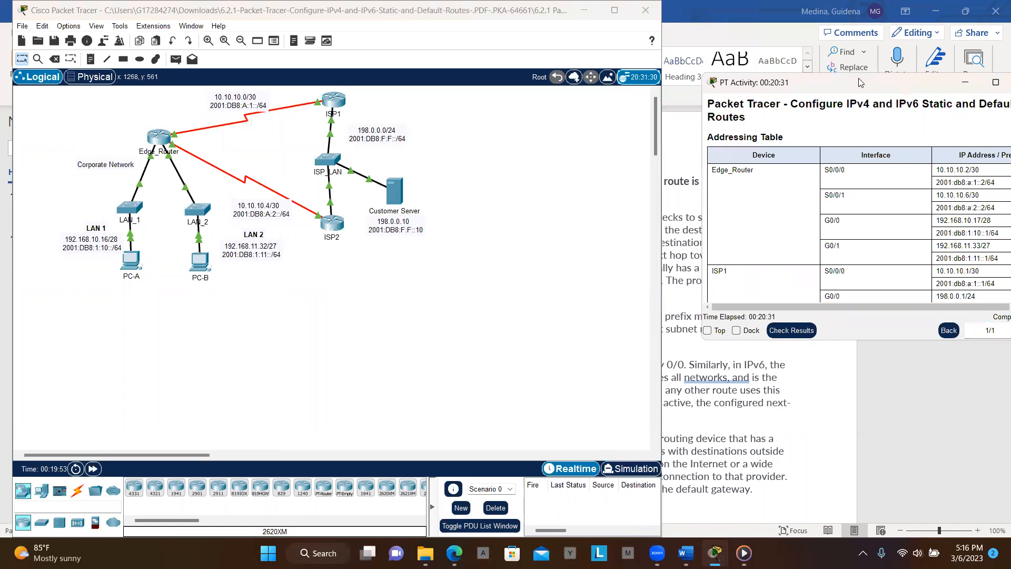
{"action": "left_click_drag", "start_coordinate": [860, 83], "coordinate": [820, 13]}
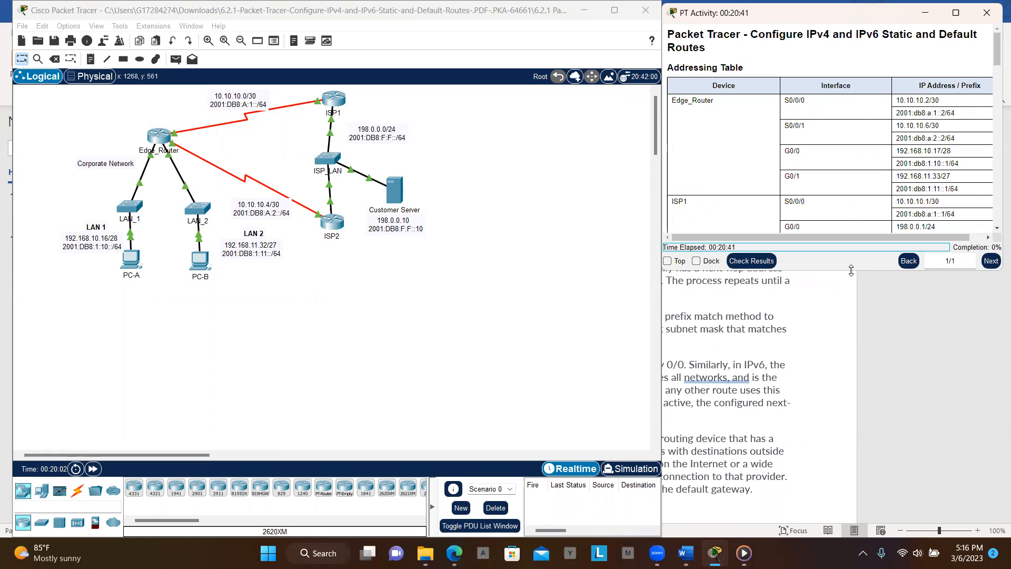
{"action": "left_click_drag", "start_coordinate": [850, 270], "coordinate": [871, 535]}
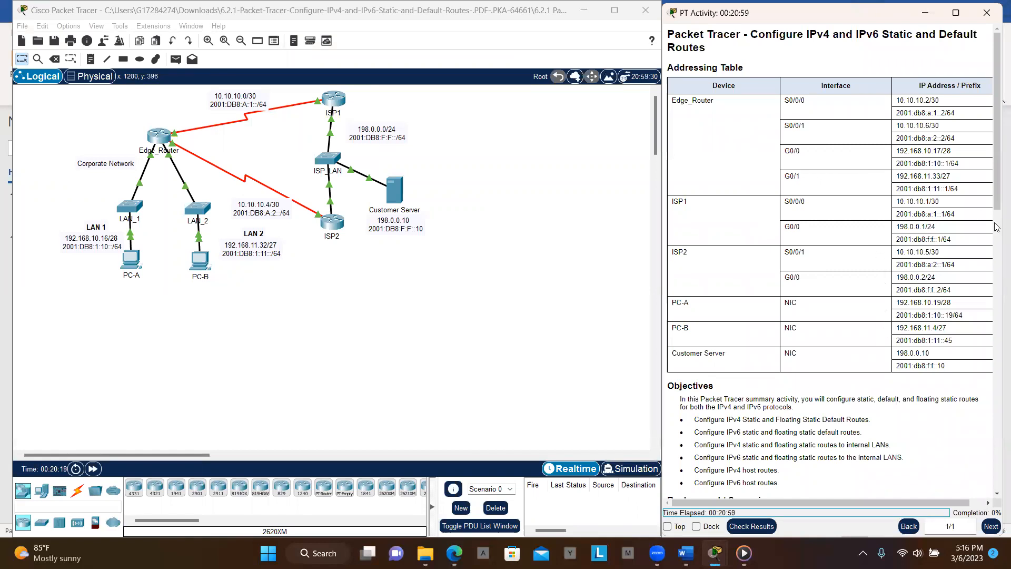
Step: Look over the activity's addressing table and the objectives for IPv4 and IPv6 static, floating and host routes
{"action": "scroll", "coordinate": [936, 253], "scroll_direction": "right", "scroll_amount": 1}
{"action": "scroll", "coordinate": [937, 253], "scroll_direction": "left", "scroll_amount": 1}
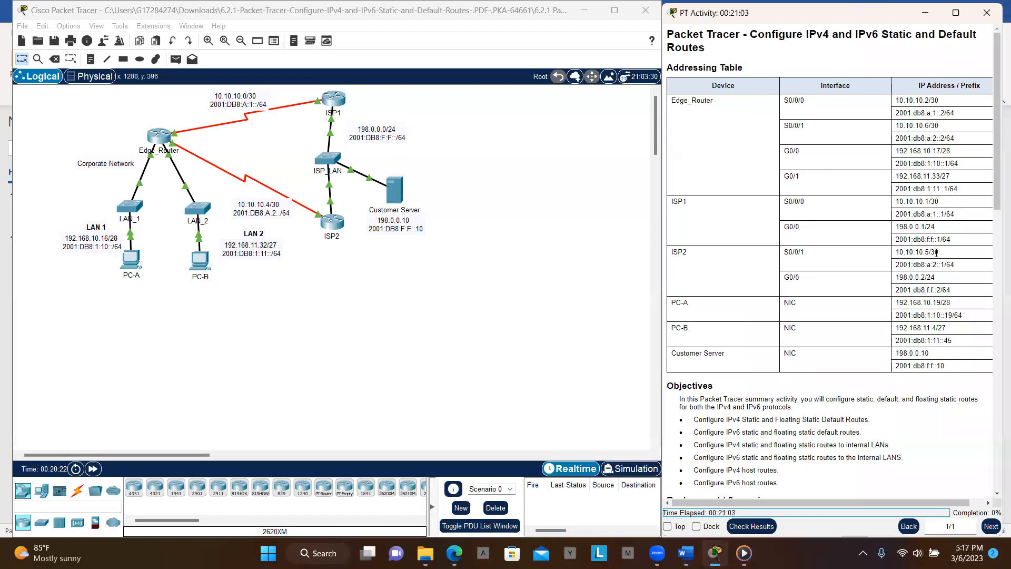
{"action": "scroll", "coordinate": [936, 253], "scroll_direction": "down", "scroll_amount": 2}
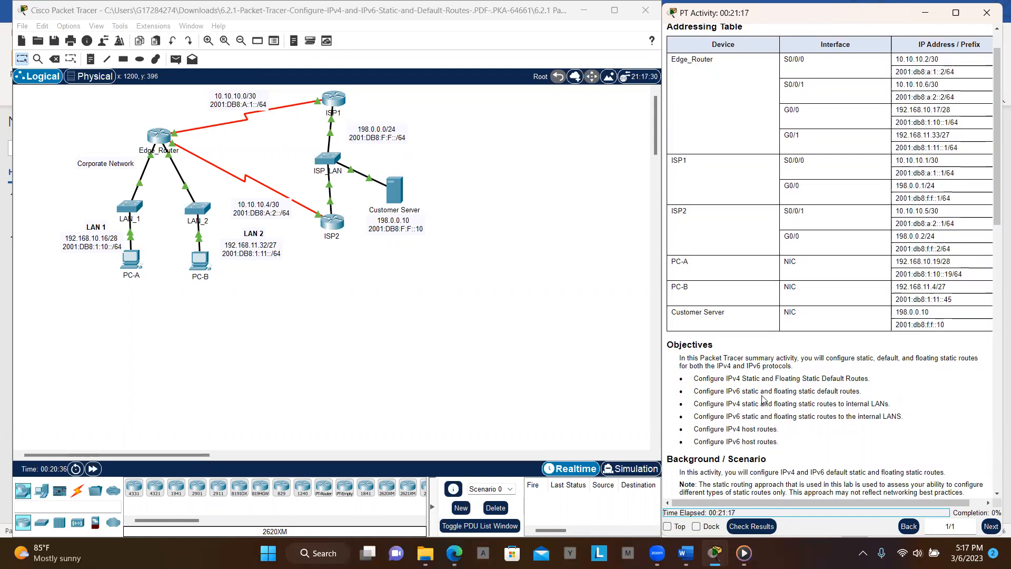
{"action": "scroll", "coordinate": [868, 397], "scroll_direction": "down", "scroll_amount": 1}
{"action": "scroll", "coordinate": [868, 397], "scroll_direction": "up", "scroll_amount": 1}
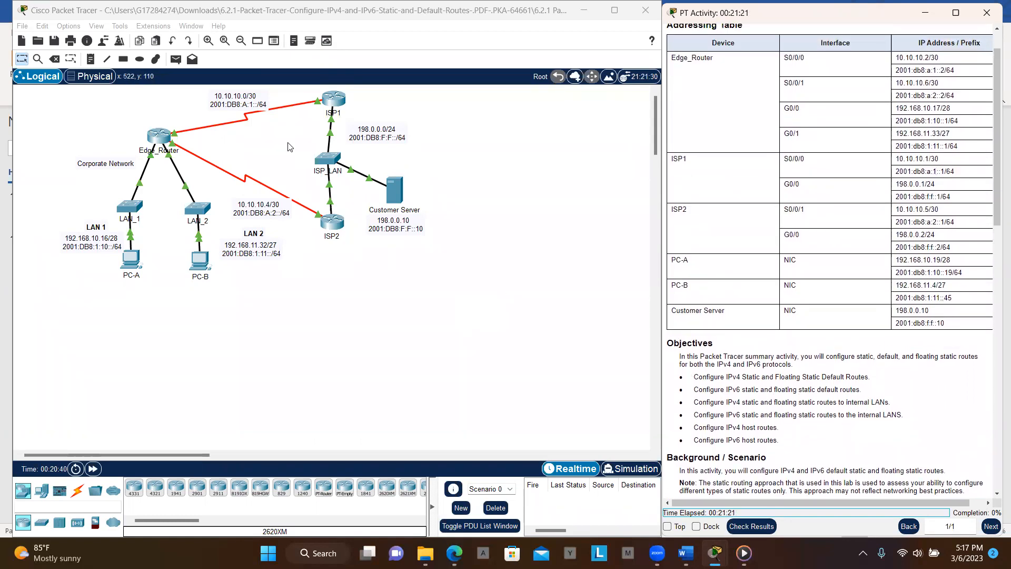
Step: Zoom in on the network topology and examine the links between the LANs, Edge_Router, ISP1, ISP2 and the Customer Server
{"action": "left_click", "coordinate": [208, 42]}
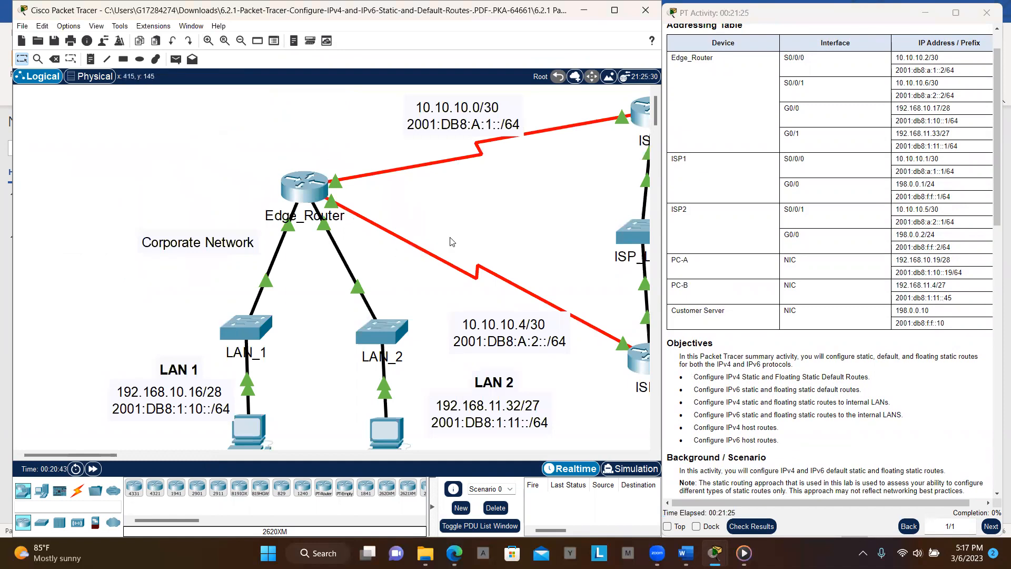
{"action": "scroll", "coordinate": [450, 242], "scroll_direction": "right", "scroll_amount": 5}
{"action": "scroll", "coordinate": [450, 241], "scroll_direction": "left", "scroll_amount": 2}
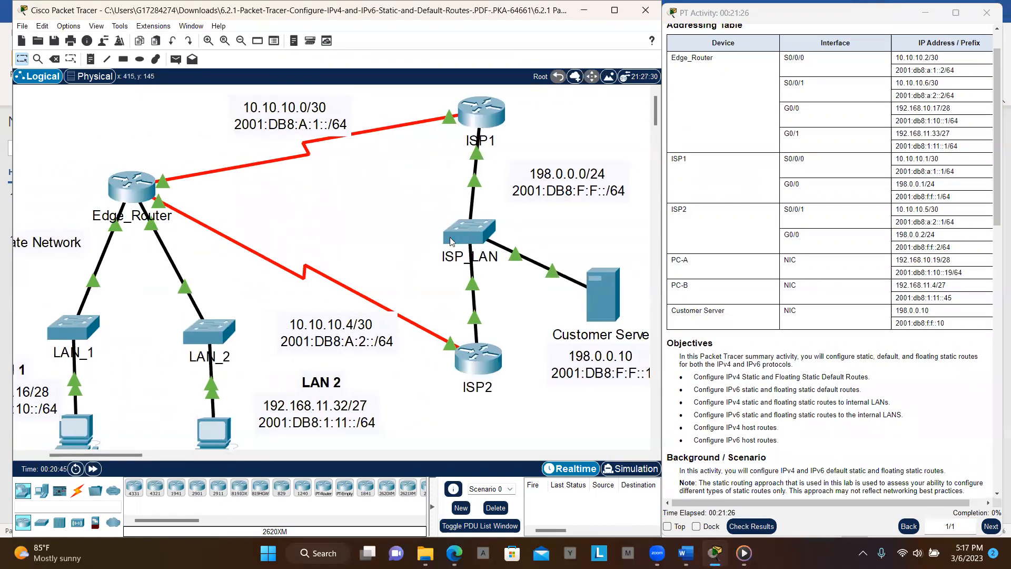
{"action": "scroll", "coordinate": [450, 242], "scroll_direction": "left", "scroll_amount": 2}
{"action": "scroll", "coordinate": [450, 242], "scroll_direction": "right", "scroll_amount": 2}
{"action": "scroll", "coordinate": [450, 242], "scroll_direction": "right", "scroll_amount": 1}
{"action": "scroll", "coordinate": [450, 242], "scroll_direction": "left", "scroll_amount": 2}
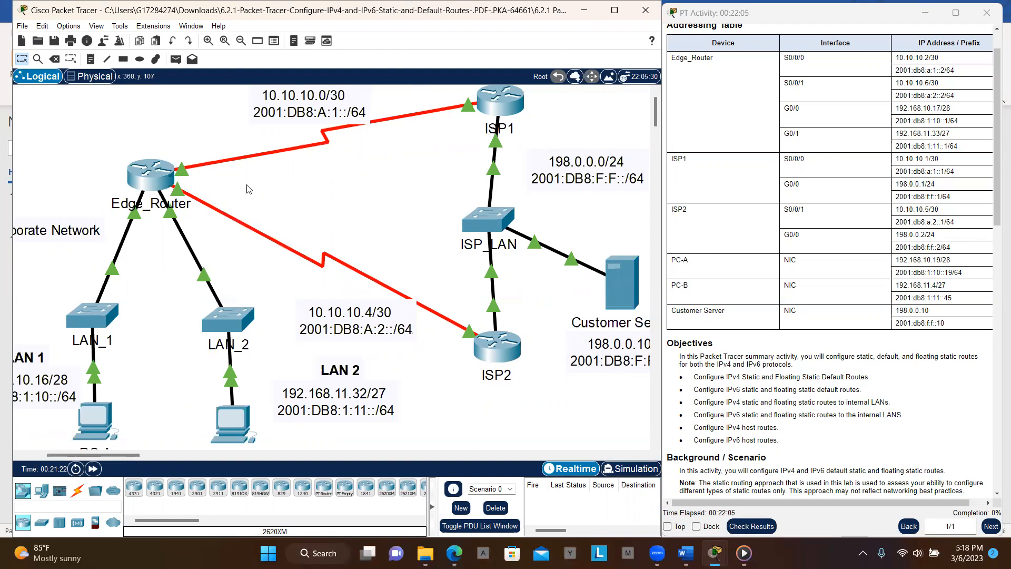
Step: Open the command-line interface of Edge_Router and bring up its user EXEC prompt
{"action": "left_click", "coordinate": [147, 178]}
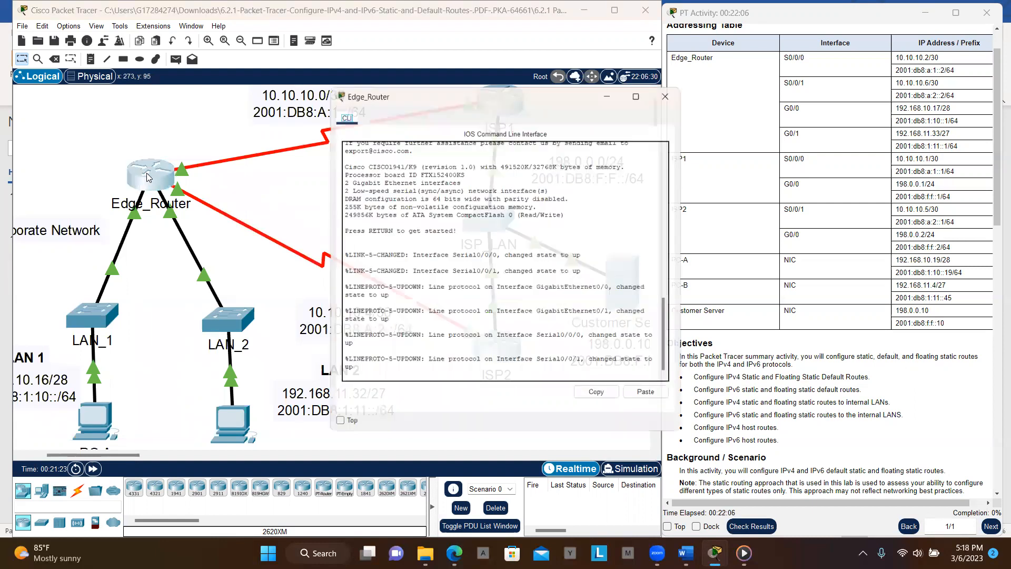
{"action": "left_click", "coordinate": [578, 379]}
{"action": "key", "text": "Return"}
{"action": "key", "text": "Return"}
{"action": "key", "text": "Return"}
{"action": "key", "text": "Return"}
{"action": "key", "text": "Return"}
{"action": "key", "text": "Return"}
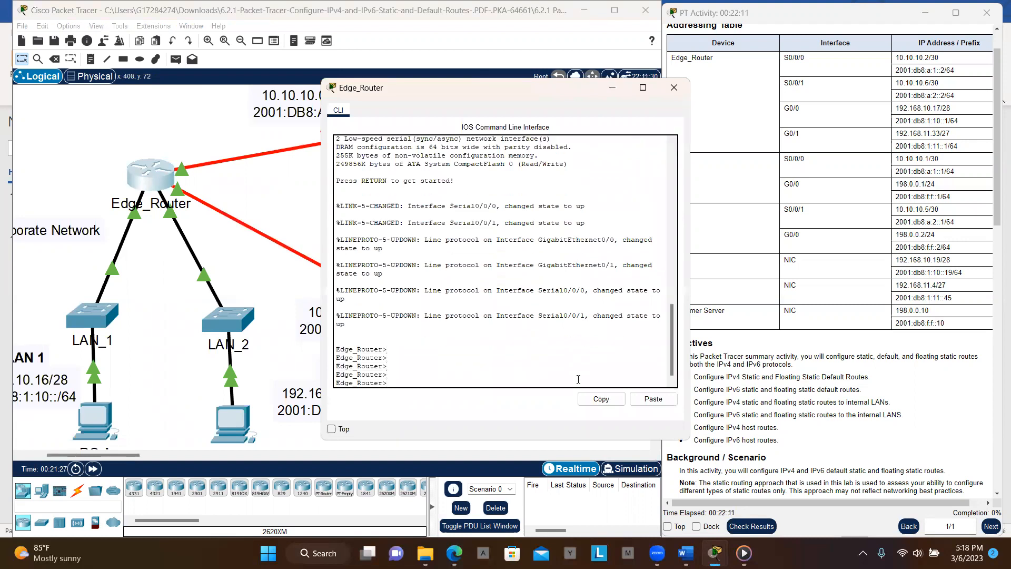
Step: Enter privileged EXEC mode and global configuration mode on Edge_Router with en and conf t
{"action": "type", "text": "en"}
{"action": "key", "text": "Return"}
{"action": "key", "text": "Return"}
{"action": "type", "text": "cpon f"}
{"action": "key", "text": "BackSpace"}
{"action": "key", "text": "BackSpace"}
{"action": "key", "text": "BackSpace"}
{"action": "key", "text": "BackSpace"}
{"action": "key", "text": "BackSpace"}
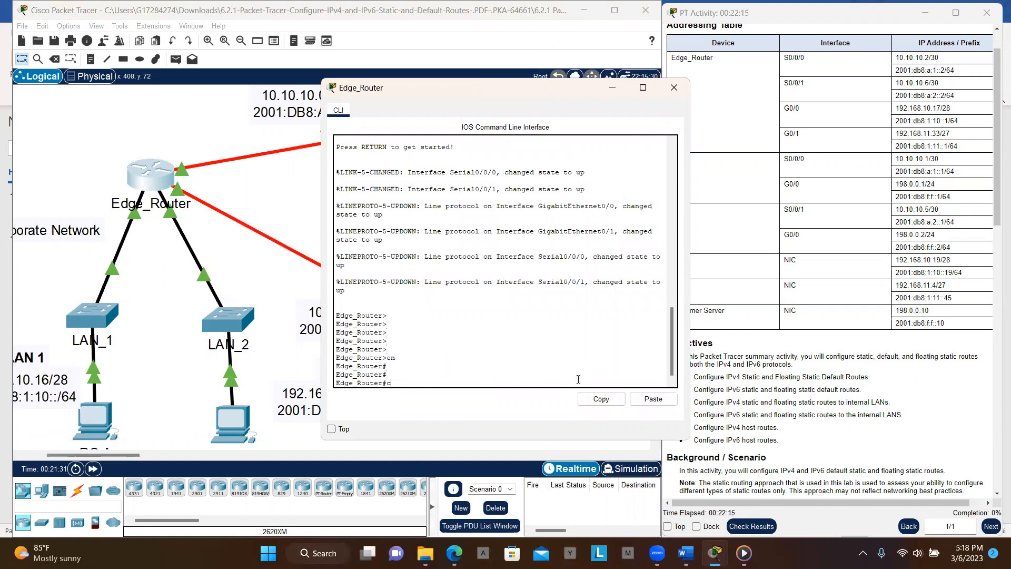
{"action": "type", "text": "ong"}
{"action": "type", "text": " t"}
{"action": "key", "text": "Return"}
{"action": "key", "text": "Return"}
{"action": "key", "text": "Return"}
{"action": "key", "text": "Return"}
{"action": "key", "text": "Return"}
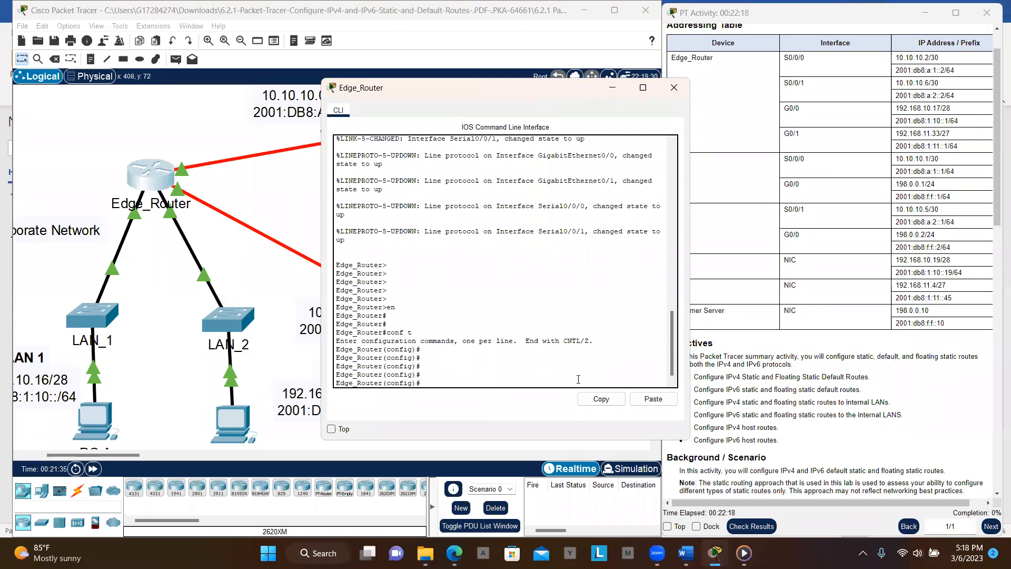
Step: Configure the primary IPv4 default route on Edge_Router with ip route 0.0.0.0 0.0.0.0 10.10.10.1
{"action": "type", "text": "ip"}
{"action": "key", "text": "Tab"}
{"action": "type", "text": "ro"}
{"action": "key", "text": "Tab"}
{"action": "type", "text": "ut"}
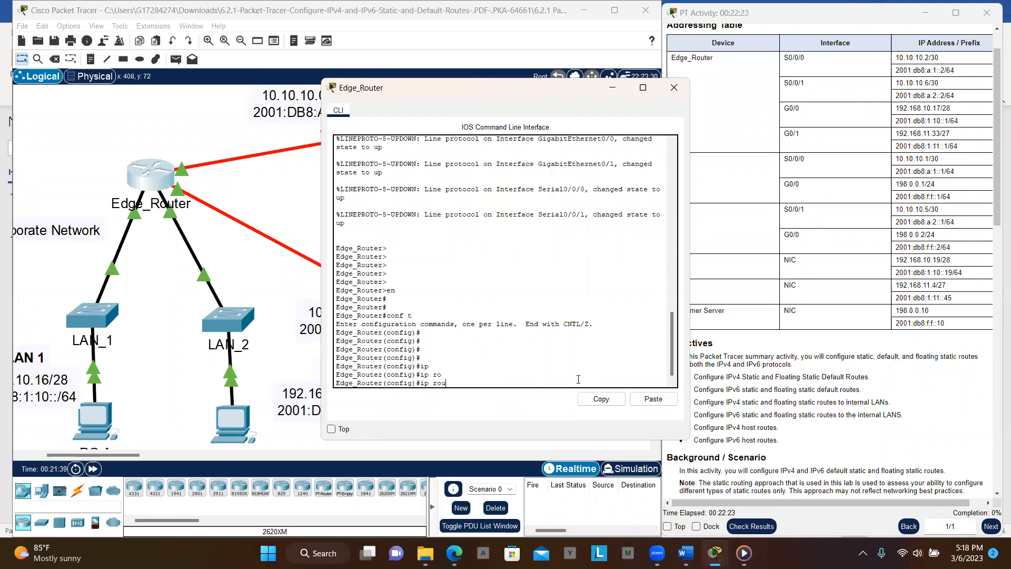
{"action": "key", "text": "Tab"}
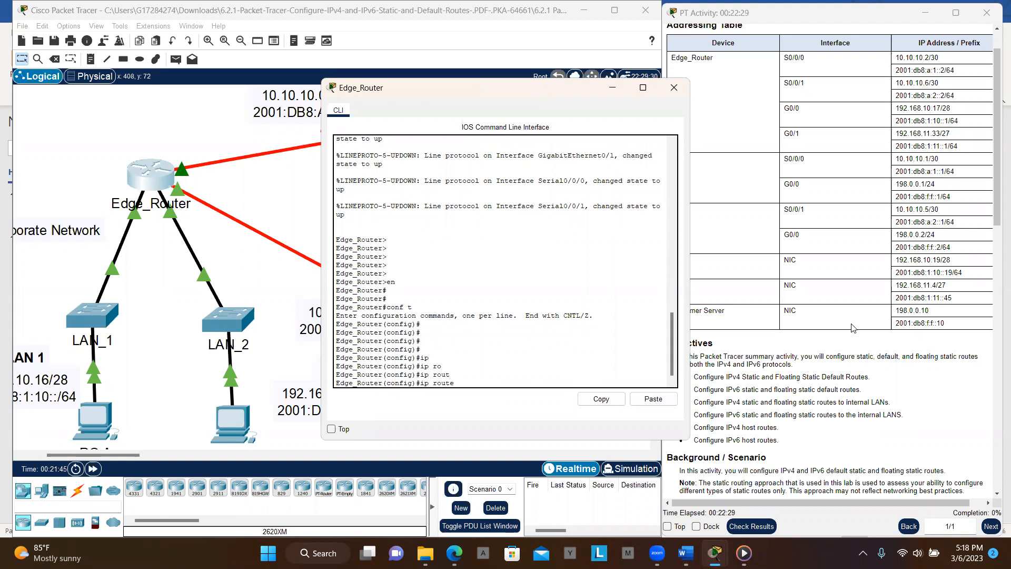
{"action": "scroll", "coordinate": [853, 328], "scroll_direction": "up", "scroll_amount": 1}
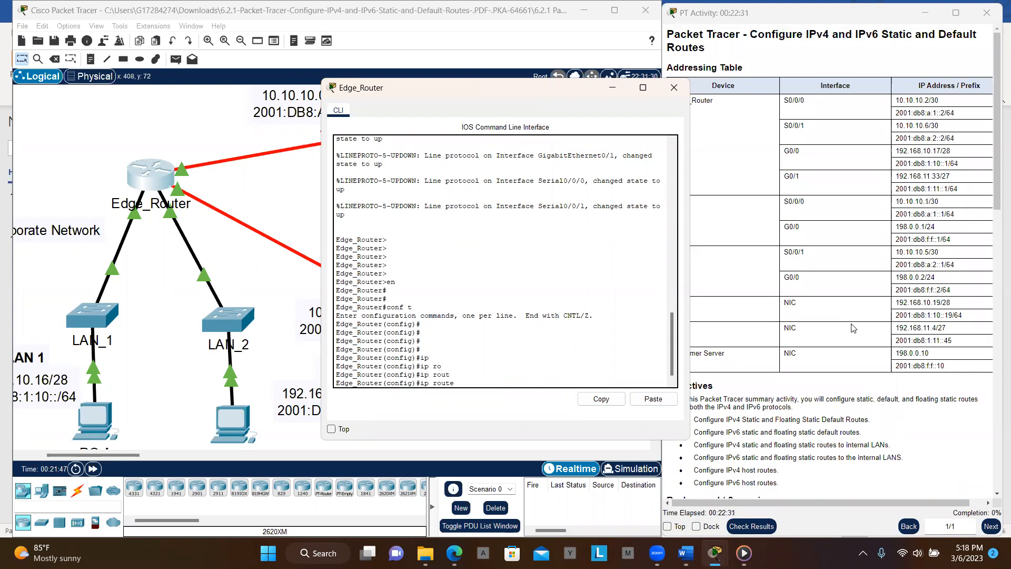
{"action": "scroll", "coordinate": [853, 328], "scroll_direction": "down", "scroll_amount": 2}
{"action": "scroll", "coordinate": [853, 327], "scroll_direction": "up", "scroll_amount": 1}
{"action": "scroll", "coordinate": [853, 327], "scroll_direction": "up", "scroll_amount": 1}
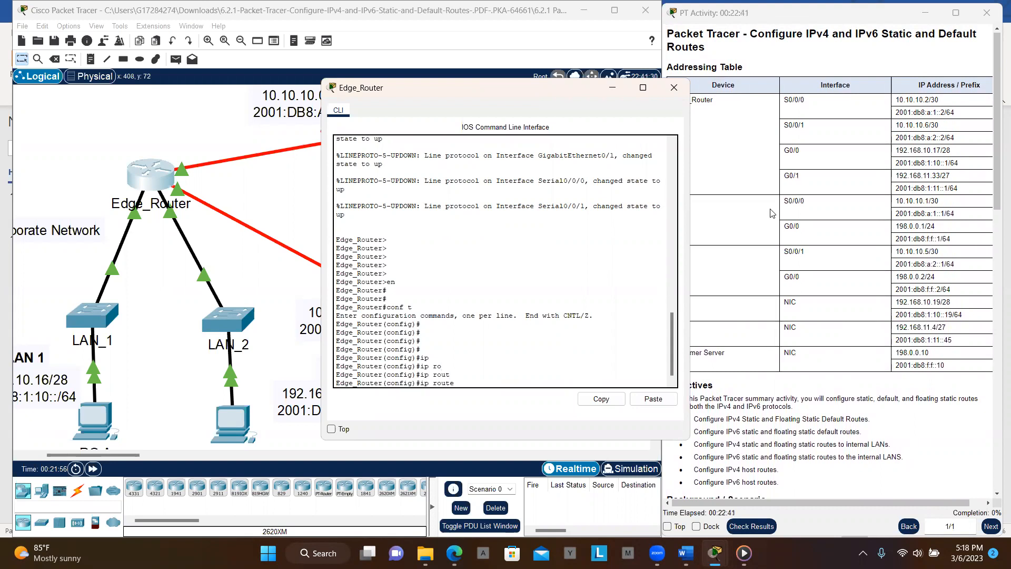
{"action": "type", "text": "0.0.0.0 0.0.0.0 10.10.10."}
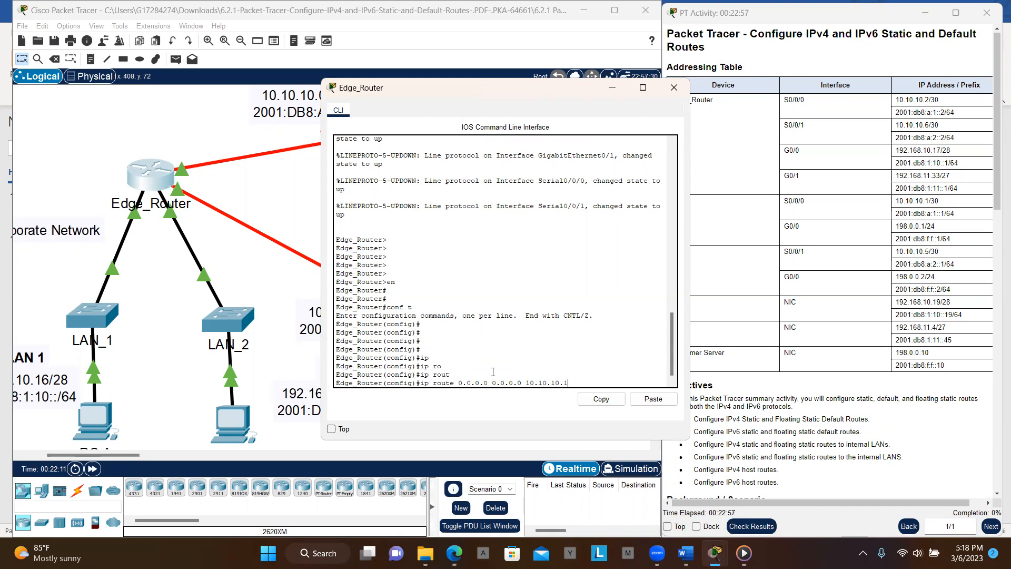
{"action": "type", "text": "1"}
{"action": "key", "text": "Return"}
{"action": "key", "text": "Return"}
{"action": "key", "text": "Return"}
{"action": "key", "text": "Return"}
{"action": "key", "text": "Return"}
{"action": "key", "text": "Return"}
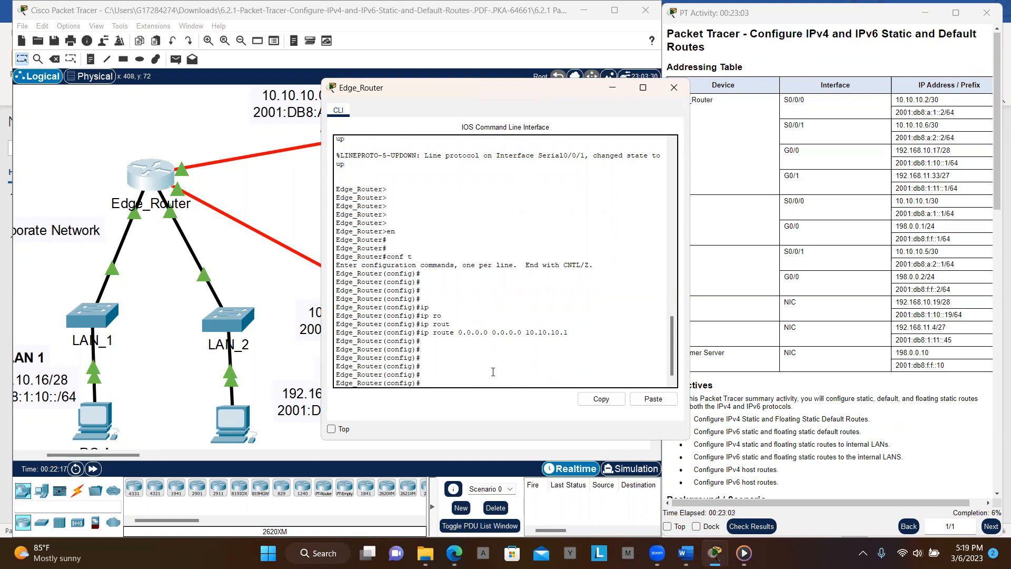
Step: Add a floating IPv4 default route via 10.10.10.5 with administrative distance 5 and exit global configuration mode
{"action": "key", "text": "Up"}
{"action": "key", "text": "BackSpace"}
{"action": "type", "text": "5"}
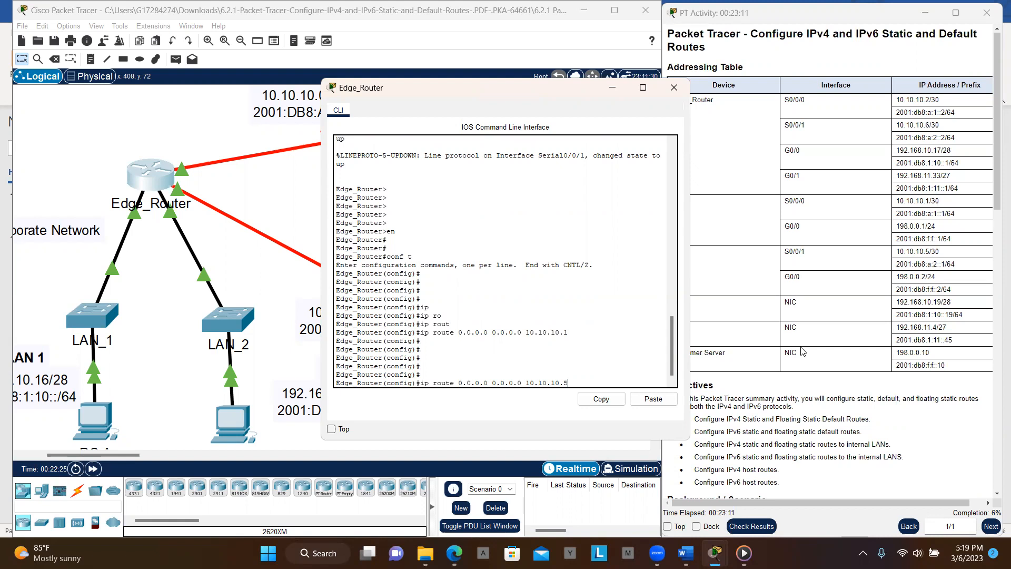
{"action": "scroll", "coordinate": [802, 351], "scroll_direction": "right", "scroll_amount": 1}
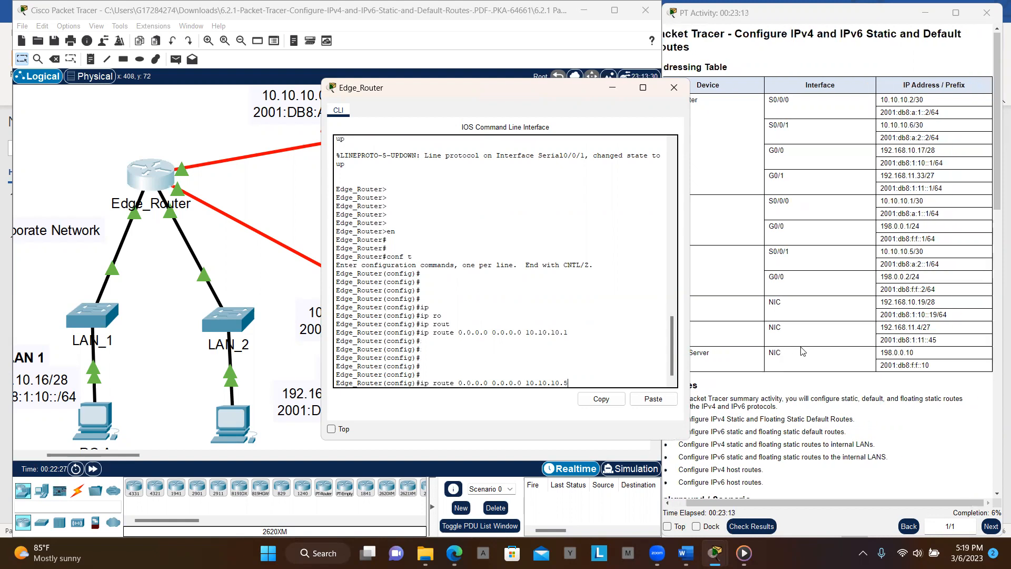
{"action": "scroll", "coordinate": [802, 351], "scroll_direction": "left", "scroll_amount": 1}
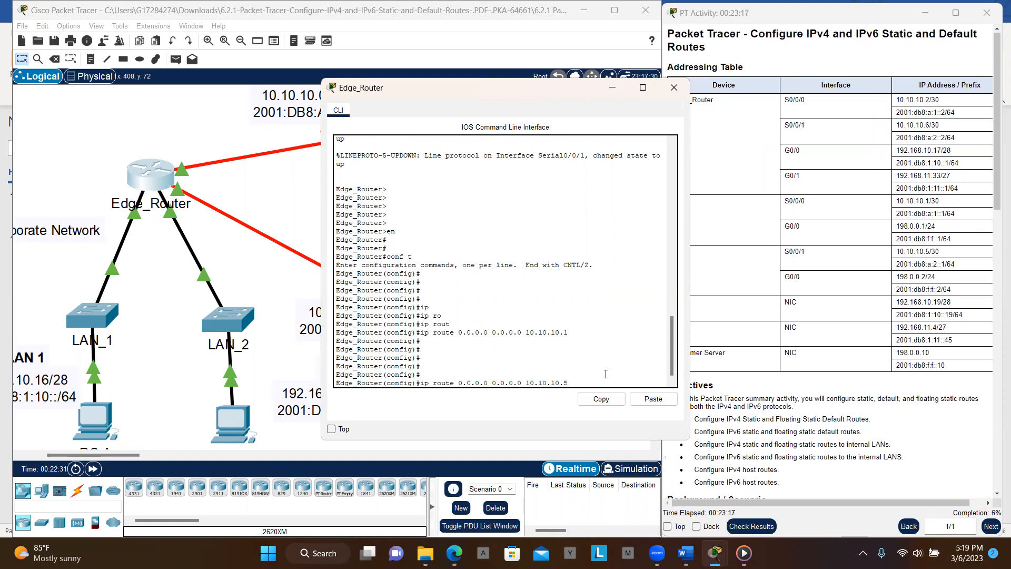
{"action": "key", "text": "Return"}
{"action": "key", "text": "Return"}
{"action": "key", "text": "Return"}
{"action": "key", "text": "Return"}
{"action": "key", "text": "Return"}
{"action": "key", "text": "Return"}
{"action": "key", "text": "Return"}
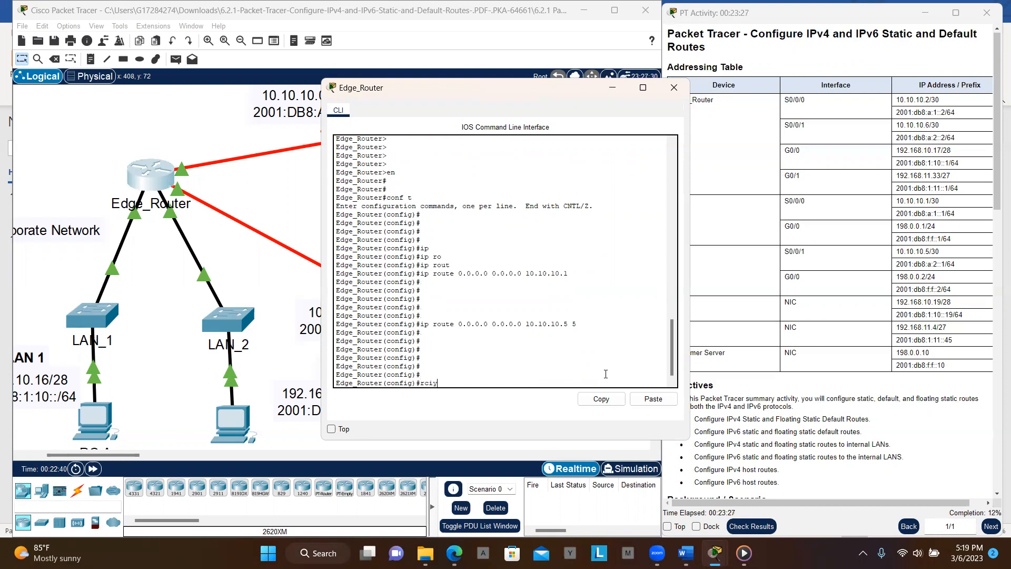
{"action": "type", "text": "ig)#exi"}
{"action": "key", "text": "Return"}
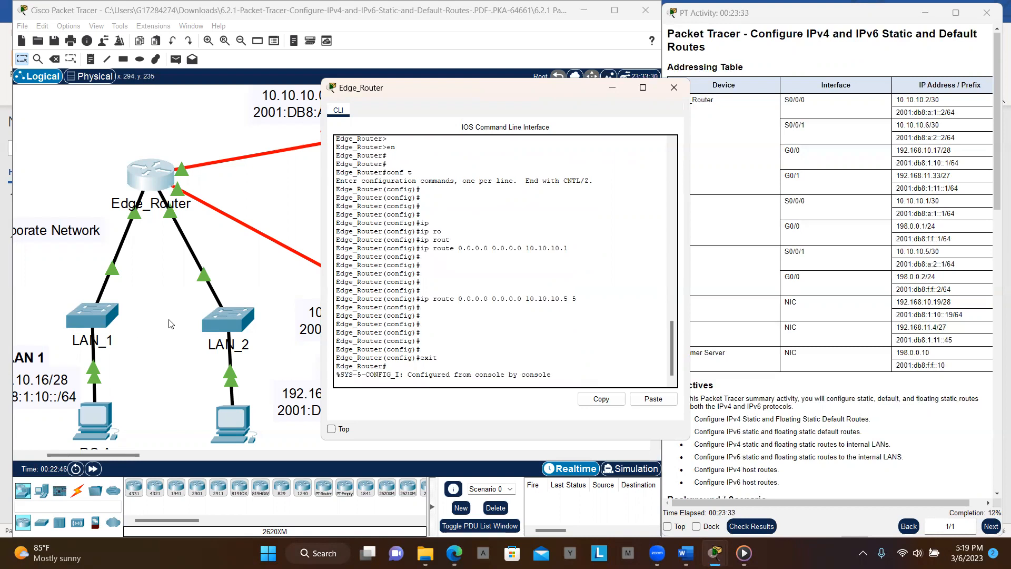
Step: Examine the topology from the corporate LANs and Edge_Router across to ISP1, ISP_LAN and ISP2
{"action": "scroll", "coordinate": [168, 320], "scroll_direction": "up", "scroll_amount": 1}
{"action": "scroll", "coordinate": [169, 320], "scroll_direction": "left", "scroll_amount": 1}
{"action": "scroll", "coordinate": [169, 323], "scroll_direction": "down", "scroll_amount": 2}
{"action": "scroll", "coordinate": [169, 324], "scroll_direction": "right", "scroll_amount": 4}
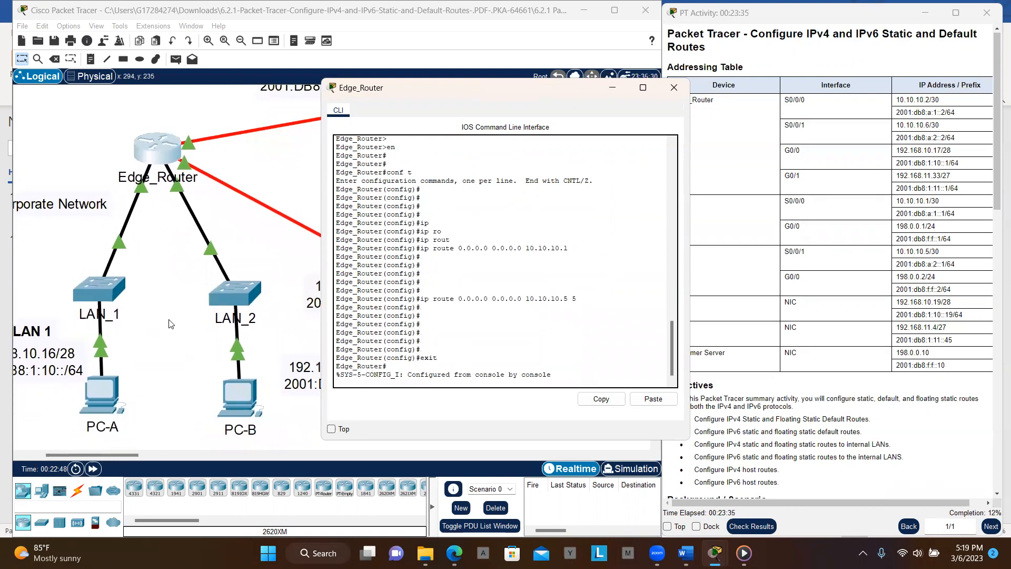
{"action": "scroll", "coordinate": [168, 324], "scroll_direction": "left", "scroll_amount": 6}
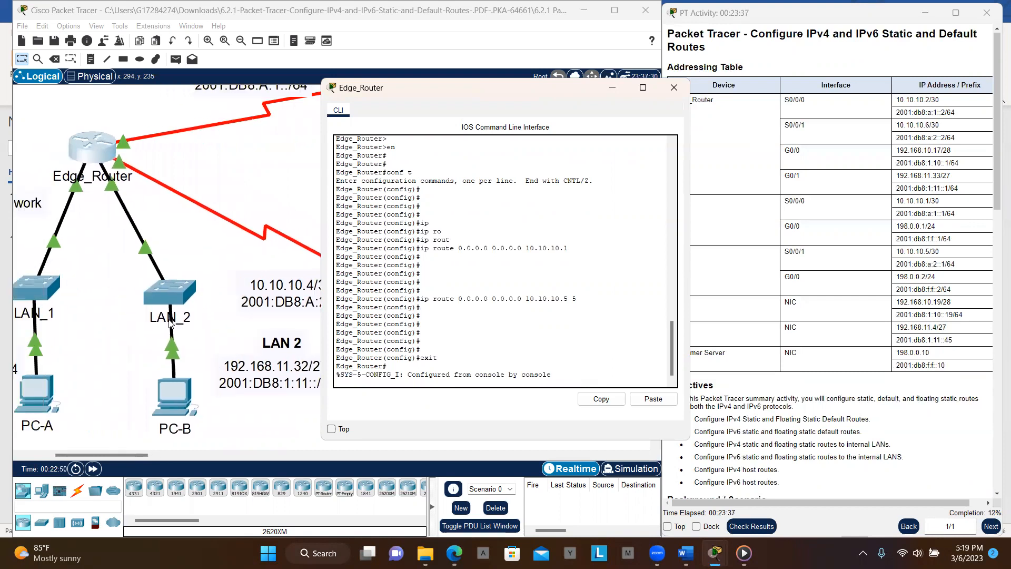
{"action": "scroll", "coordinate": [168, 324], "scroll_direction": "right", "scroll_amount": 8}
{"action": "scroll", "coordinate": [169, 324], "scroll_direction": "up", "scroll_amount": 1}
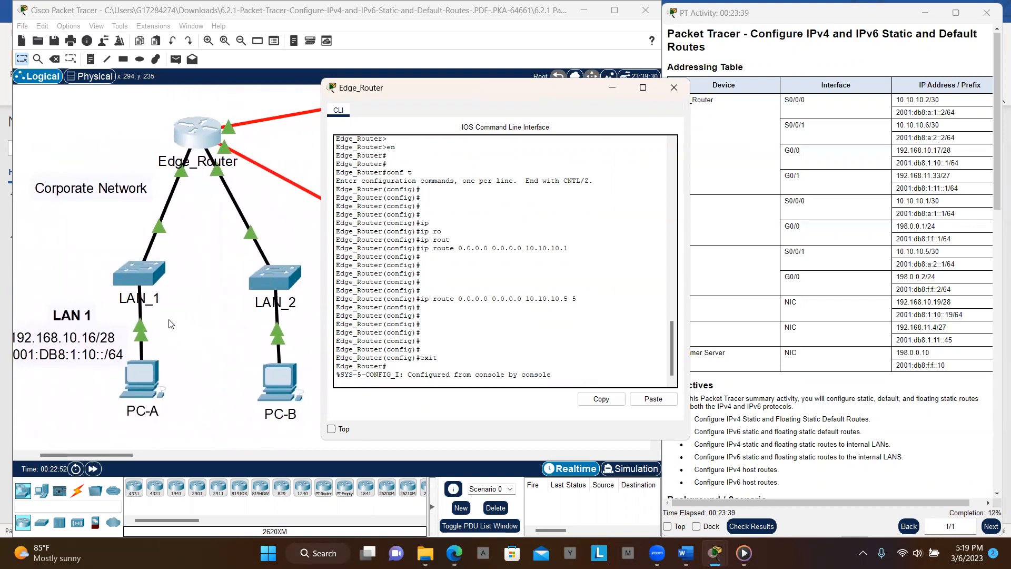
{"action": "scroll", "coordinate": [169, 324], "scroll_direction": "right", "scroll_amount": 2}
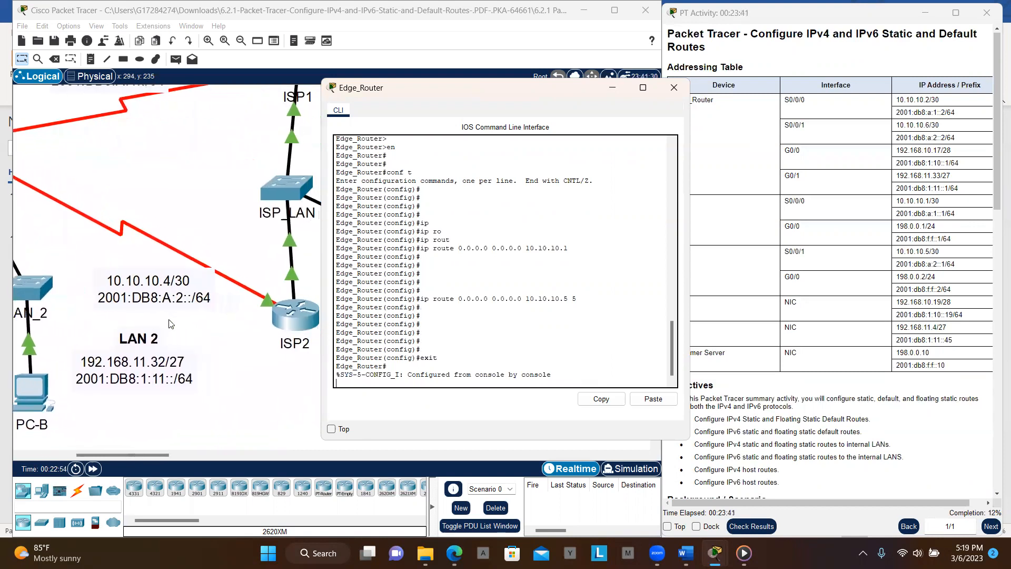
{"action": "scroll", "coordinate": [168, 323], "scroll_direction": "left", "scroll_amount": 2}
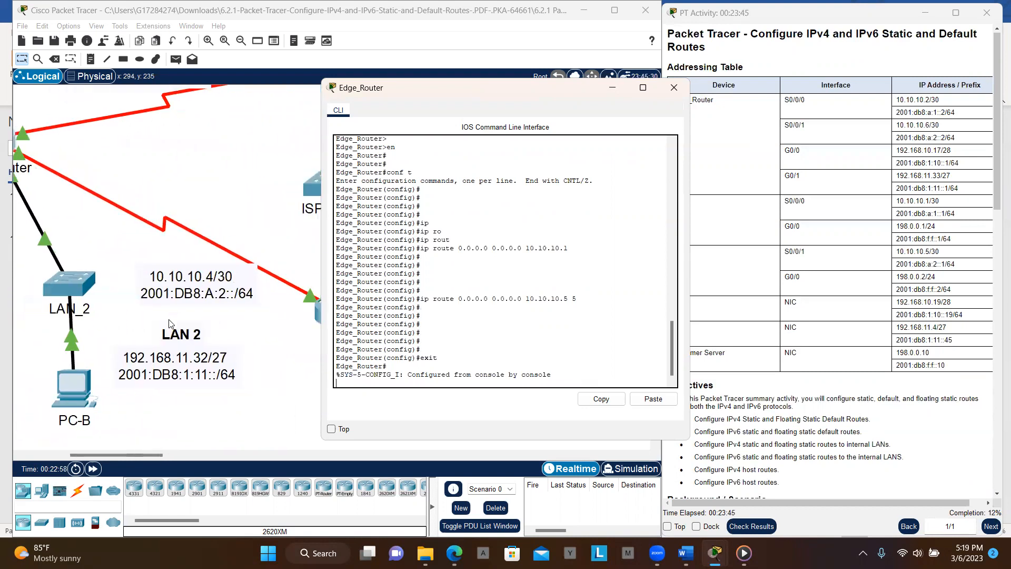
{"action": "scroll", "coordinate": [169, 323], "scroll_direction": "right", "scroll_amount": 2}
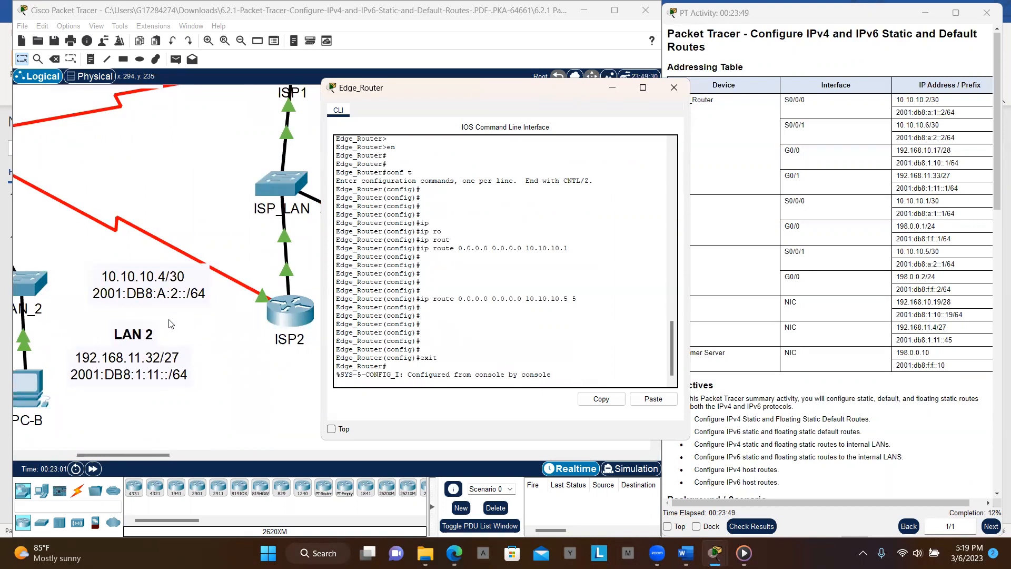
{"action": "scroll", "coordinate": [169, 323], "scroll_direction": "left", "scroll_amount": 1}
{"action": "scroll", "coordinate": [169, 323], "scroll_direction": "left", "scroll_amount": 3}
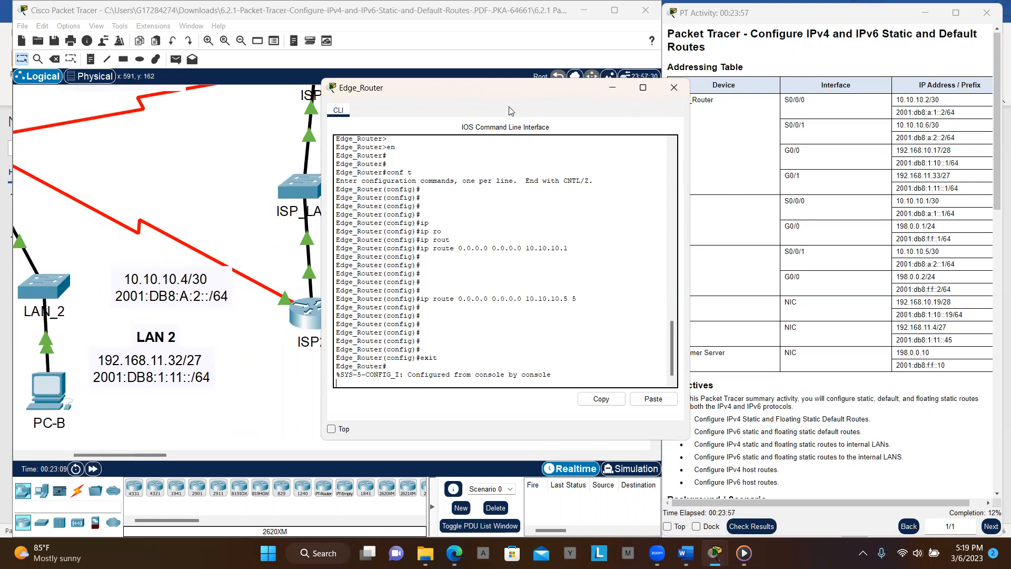
Step: Move the Edge_Router window aside to uncover the Customer Server side of the topology, and bring up fresh privileged prompts
{"action": "left_click_drag", "start_coordinate": [508, 96], "coordinate": [574, 88]}
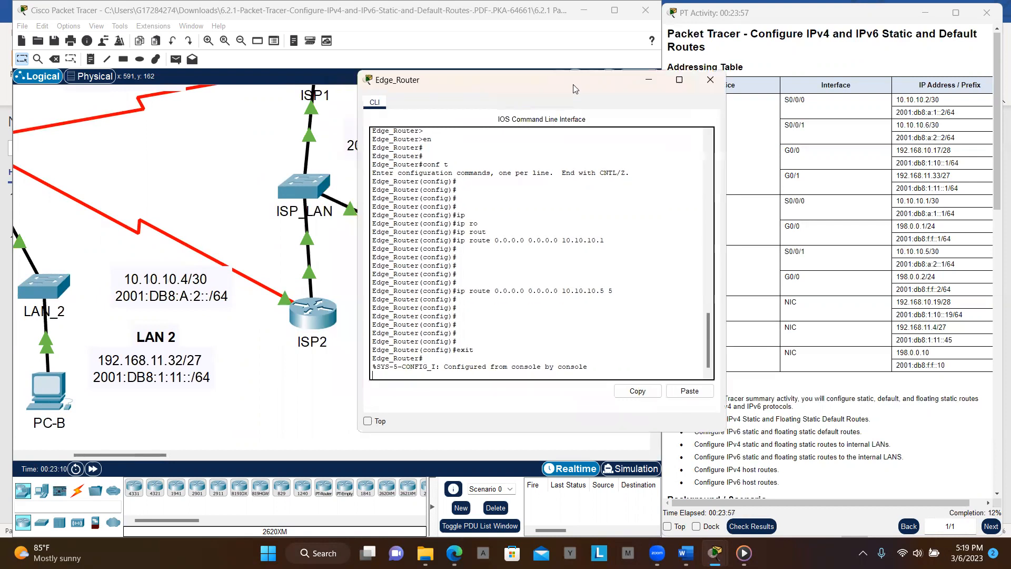
{"action": "left_click_drag", "start_coordinate": [572, 84], "coordinate": [728, 112]}
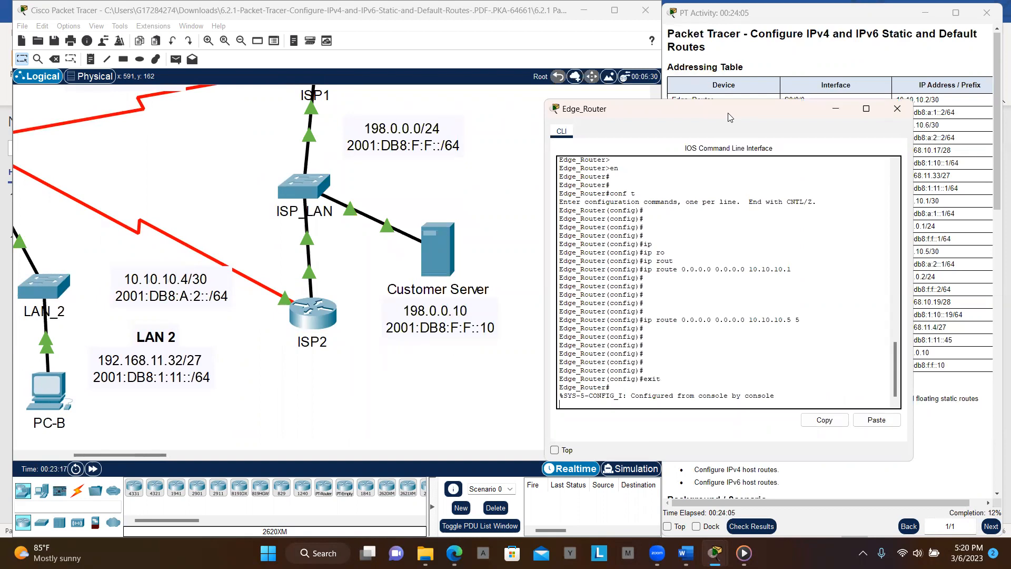
{"action": "key", "text": "Return"}
{"action": "key", "text": "Return"}
{"action": "key", "text": "Return"}
{"action": "key", "text": "Return"}
{"action": "key", "text": "Return"}
{"action": "key", "text": "Return"}
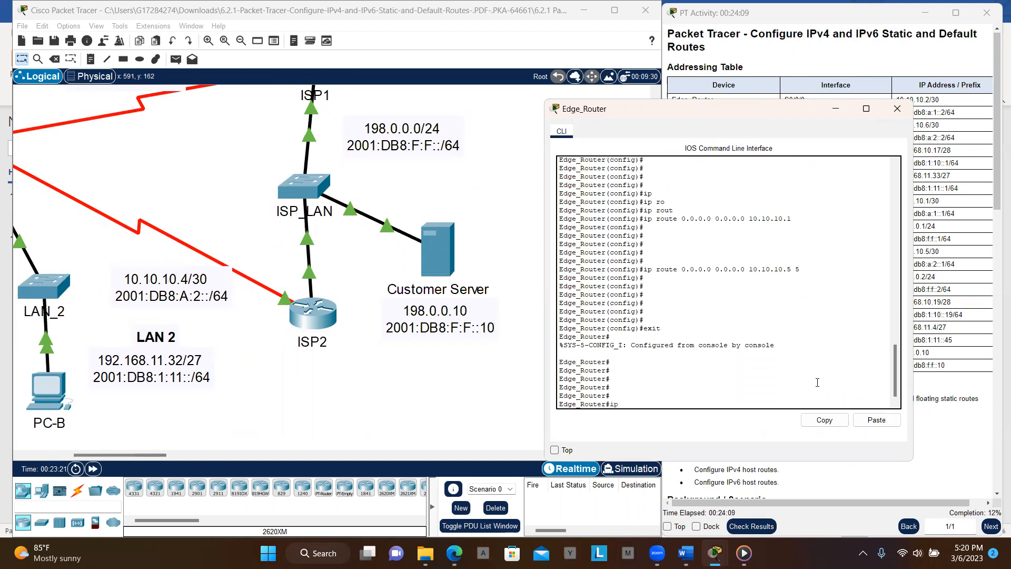
Step: Begin an IPv6 default route command in Edge_Router's privileged EXEC mode with ipv6 route ::/0
{"action": "type", "text": "ip"}
{"action": "key", "text": "Tab"}
{"action": "type", "text": "v"}
{"action": "key", "text": "Tab"}
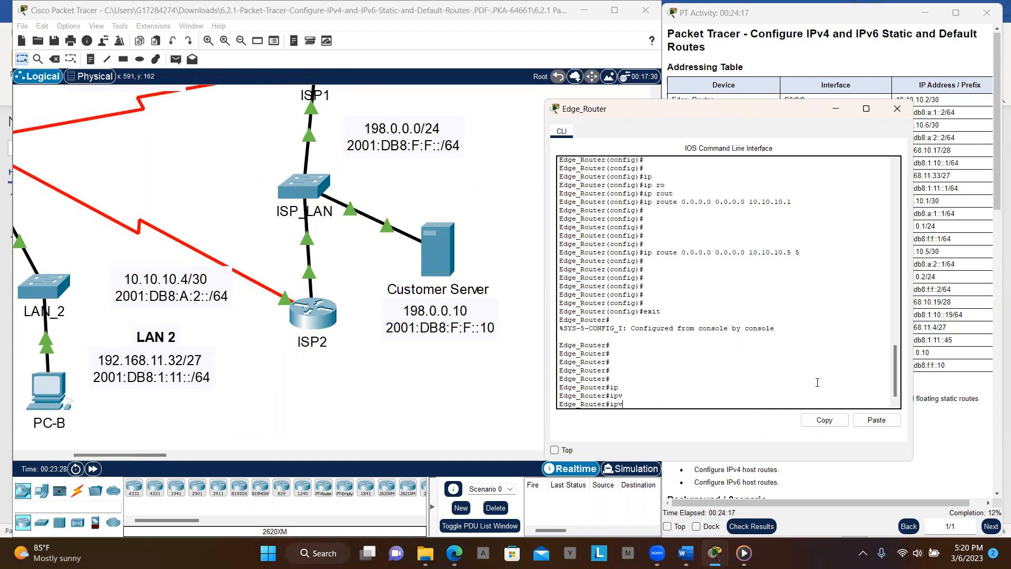
{"action": "type", "text": "6 ro"}
{"action": "key", "text": "Tab"}
{"action": "type", "text": "ute"}
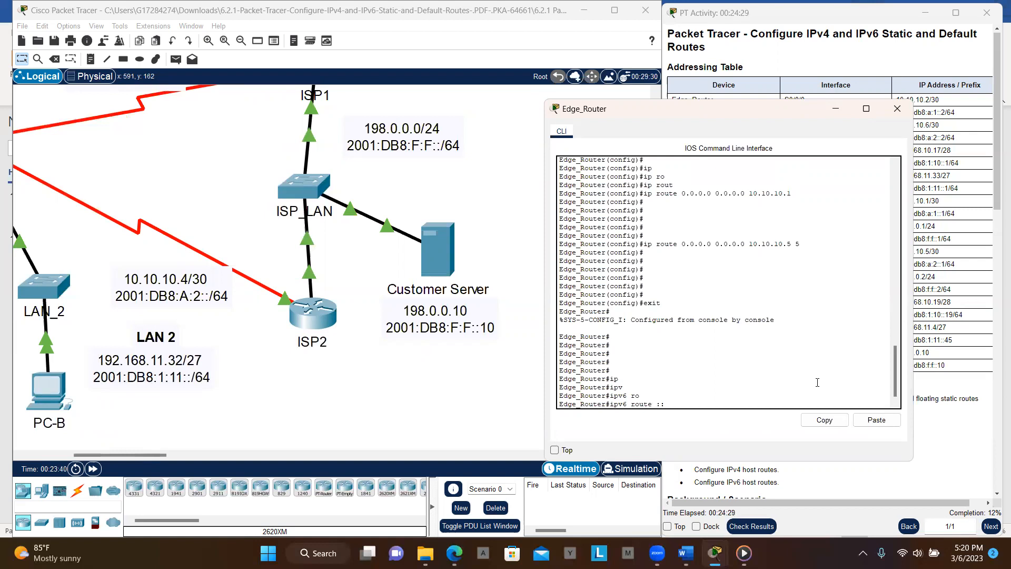
{"action": "type", "text": "/0"}
Step: Copy Edge_Router's G0/1 IPv6 address 2001:db8:1:11::1 from the addressing table and paste it as the route's next hop
{"action": "left_click_drag", "start_coordinate": [93, 380], "coordinate": [94, 384]}
{"action": "mouse_move", "coordinate": [183, 383]}
{"action": "left_mouse_down"}
{"action": "mouse_move", "coordinate": [165, 384]}
{"action": "mouse_move", "coordinate": [190, 384]}
{"action": "left_mouse_up"}
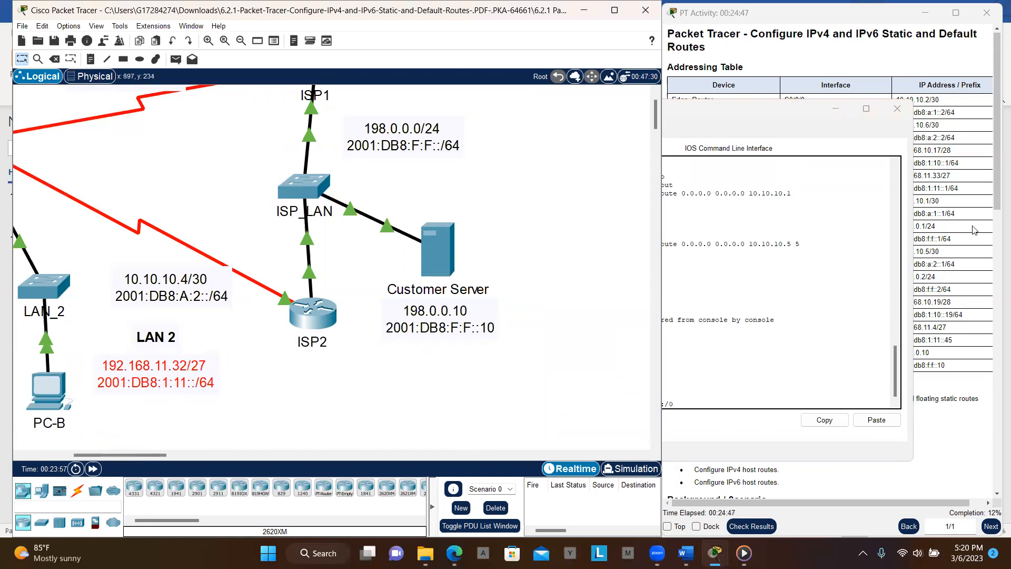
{"action": "left_click", "coordinate": [968, 194]}
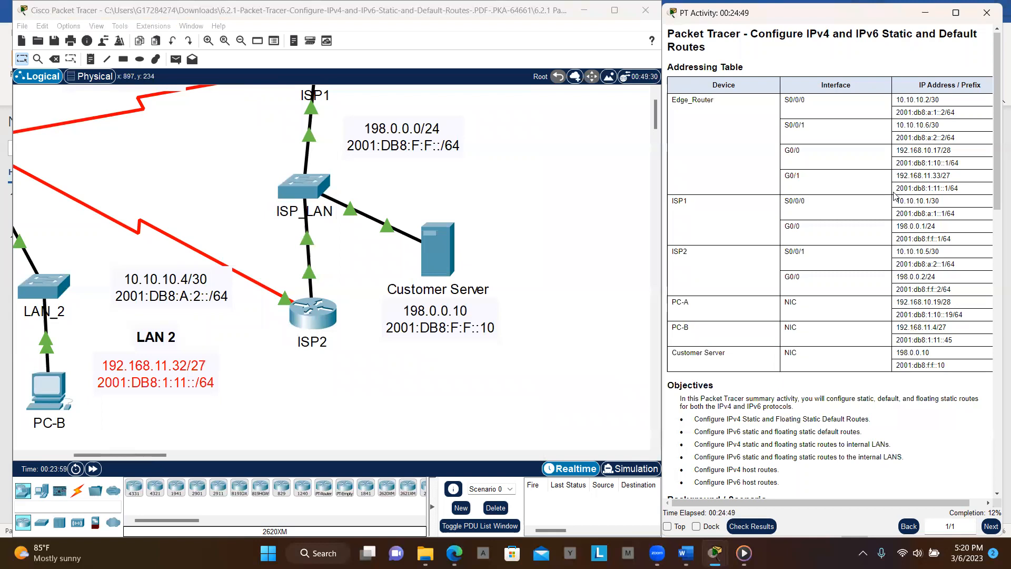
{"action": "mouse_move", "coordinate": [898, 190]}
{"action": "left_mouse_down"}
{"action": "mouse_move", "coordinate": [948, 190]}
{"action": "mouse_move", "coordinate": [898, 190]}
{"action": "left_mouse_up"}
{"action": "key", "text": "ctrl+c"}
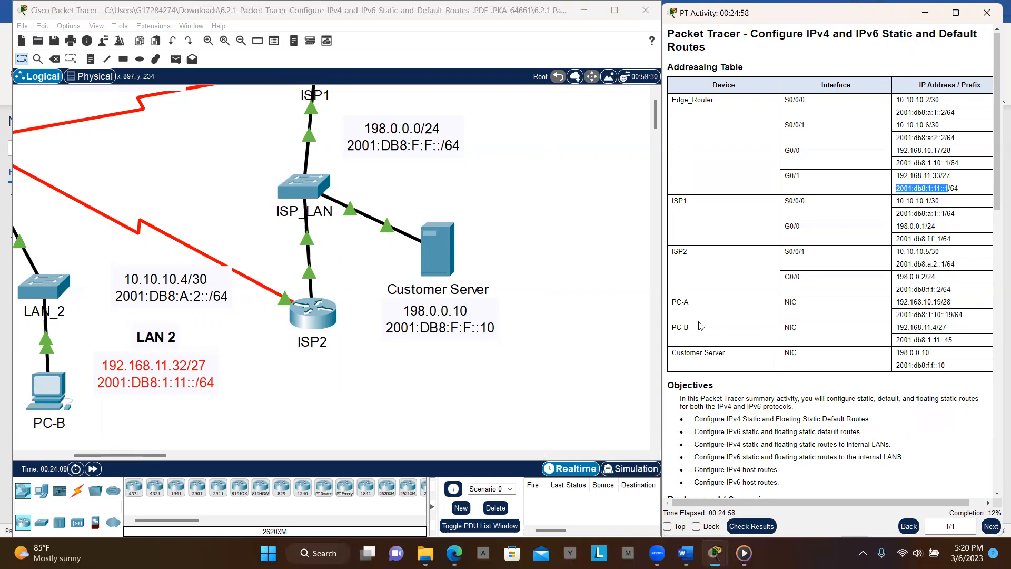
{"action": "key", "text": "alt+Tab"}
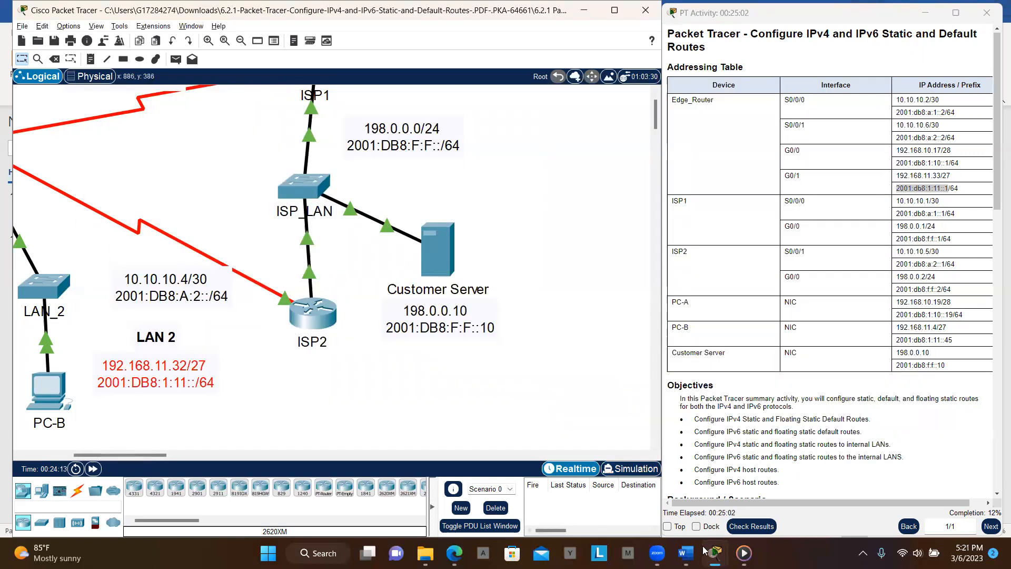
{"action": "mouse_move", "coordinate": [708, 550]}
{"action": "left_click", "coordinate": [786, 487]}
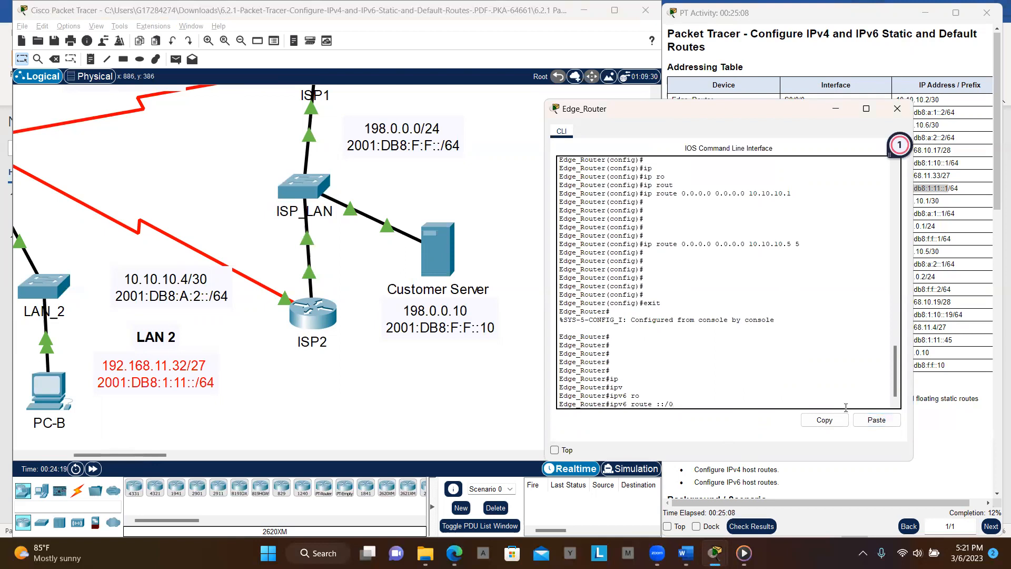
{"action": "left_click", "coordinate": [874, 421]}
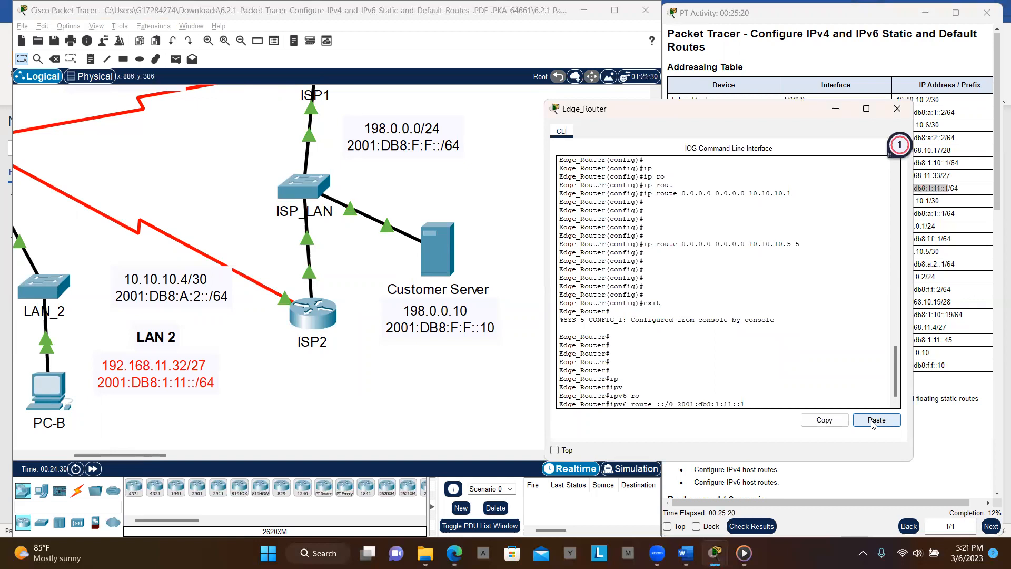
Step: Correct the next hop to 2001:db8:a:1::1 and try to submit the IPv6 default route from privileged EXEC mode
{"action": "key", "text": "BackSpace"}
{"action": "key", "text": "BackSpace"}
{"action": "key", "text": "Return"}
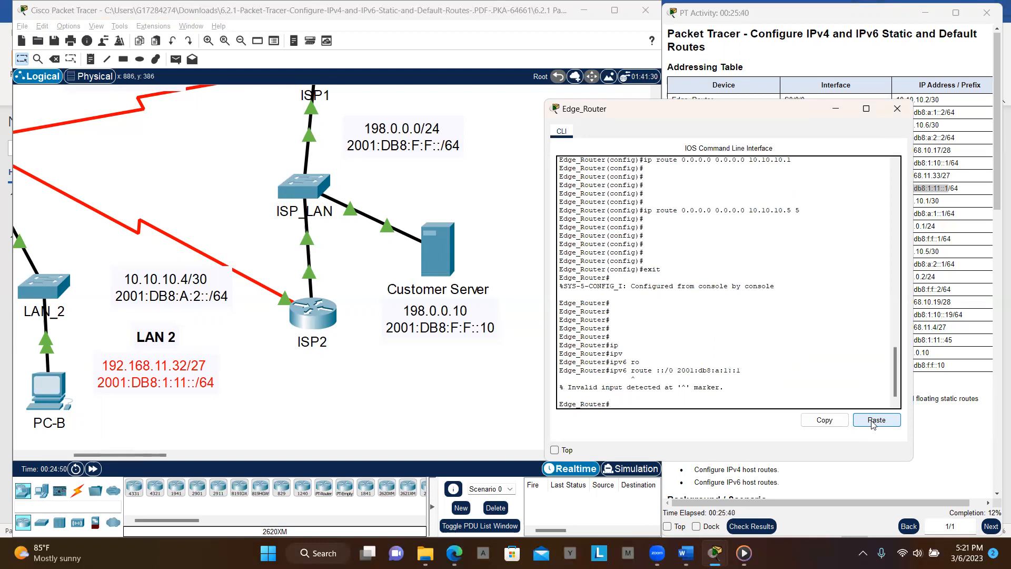
Step: Recall the ipv6 route ::/0 2001:db8:a:1::1 command at a fresh privileged prompt on Edge_Router
{"action": "type", "text": "en"}
{"action": "key", "text": "BackSpace"}
{"action": "key", "text": "BackSpace"}
{"action": "key", "text": "Return"}
{"action": "key", "text": "Return"}
{"action": "key", "text": "Return"}
{"action": "key", "text": "Return"}
{"action": "key", "text": "Return"}
{"action": "type", "text": "en"}
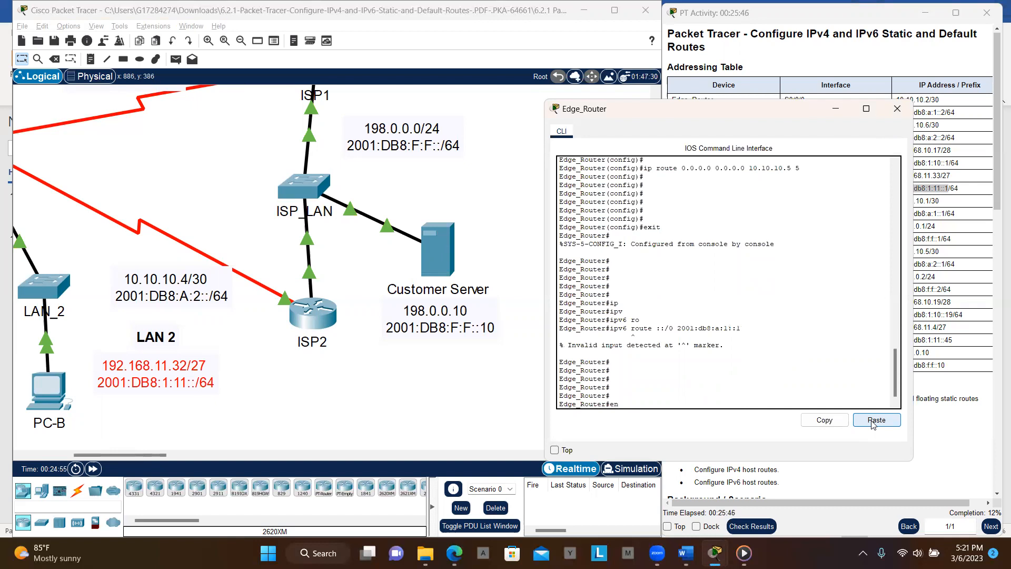
{"action": "key", "text": "Up"}
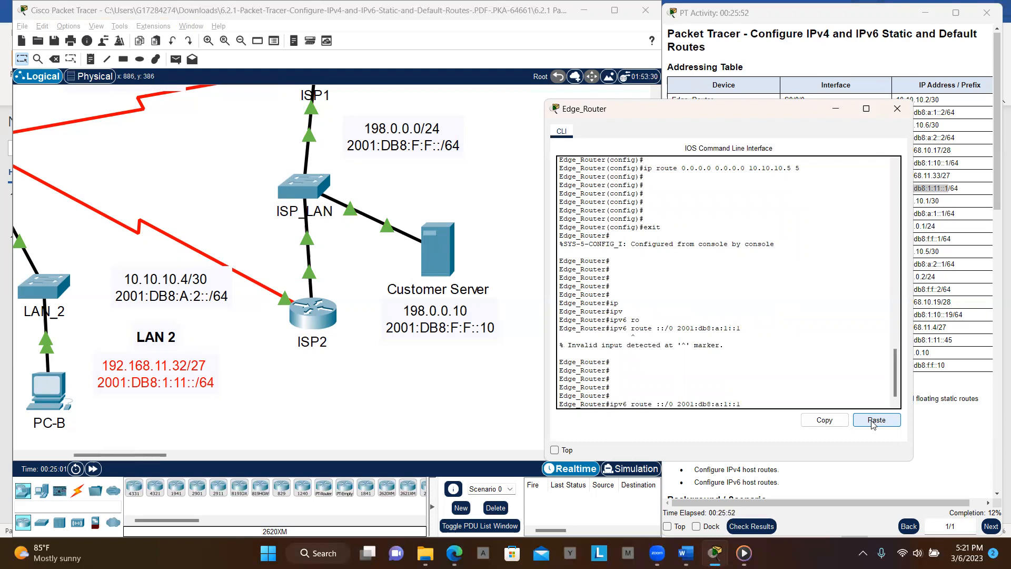
{"action": "left_click", "coordinate": [677, 404]}
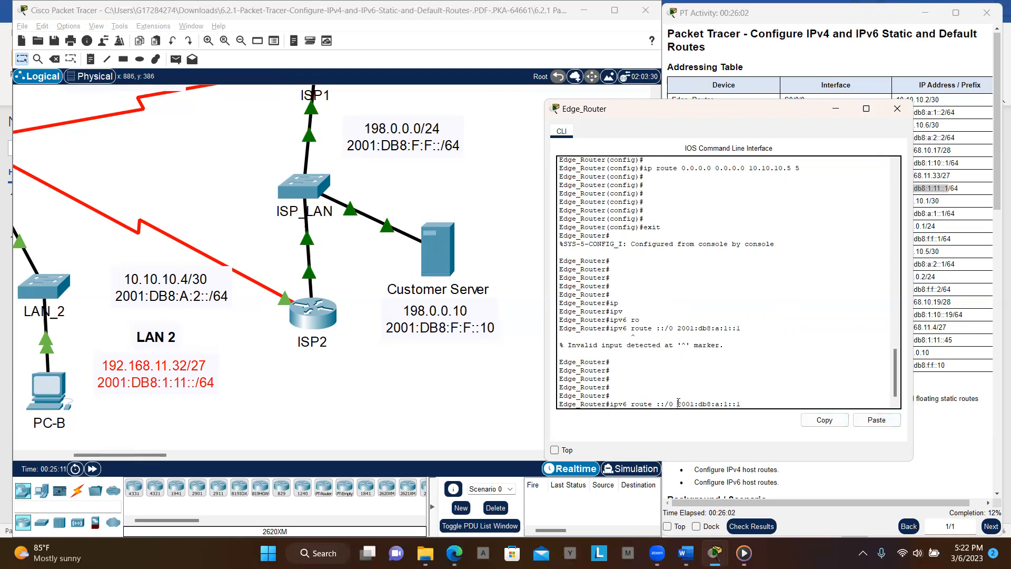
{"action": "left_click", "coordinate": [700, 404]}
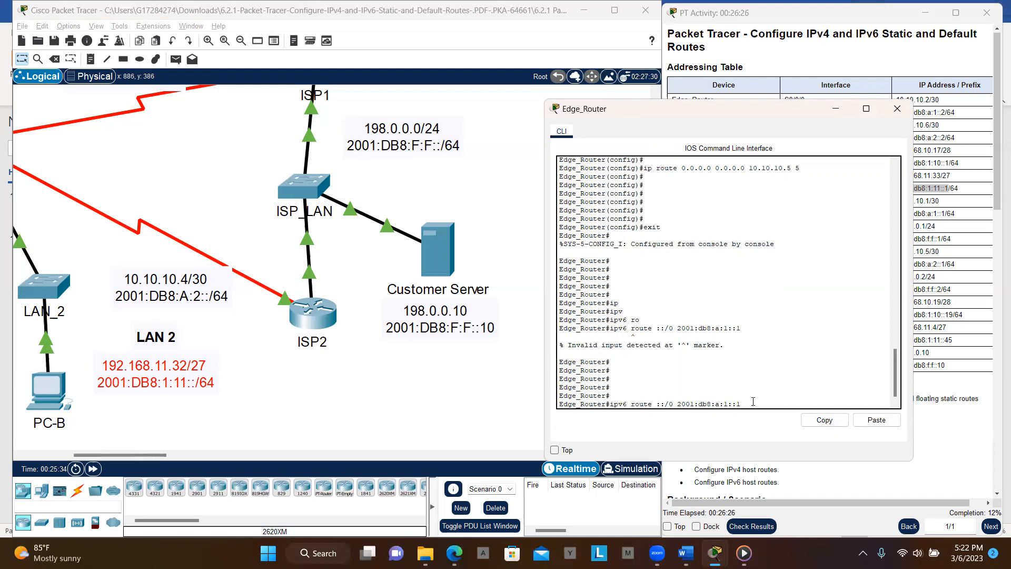
Step: Copy the recalled ipv6 route ::/0 2001:db8:a:1::1 command text from the Edge_Router command line
{"action": "key", "text": "BackSpace"}
{"action": "key", "text": "BackSpace"}
{"action": "key", "text": "BackSpace"}
{"action": "key", "text": "BackSpace"}
{"action": "key", "text": "BackSpace"}
{"action": "key", "text": "BackSpace"}
{"action": "key", "text": "BackSpace"}
{"action": "key", "text": "BackSpace"}
{"action": "key", "text": "BackSpace"}
{"action": "key", "text": "BackSpace"}
{"action": "key", "text": "BackSpace"}
{"action": "key", "text": "BackSpace"}
{"action": "key", "text": "BackSpace"}
{"action": "key", "text": "BackSpace"}
{"action": "key", "text": "BackSpace"}
{"action": "key", "text": "BackSpace"}
{"action": "key", "text": "BackSpace"}
{"action": "key", "text": "BackSpace"}
{"action": "key", "text": "BackSpace"}
{"action": "key", "text": "BackSpace"}
{"action": "type", "text": "conf t"}
{"action": "key", "text": "Up"}
{"action": "left_click_drag", "start_coordinate": [753, 401], "coordinate": [611, 402]}
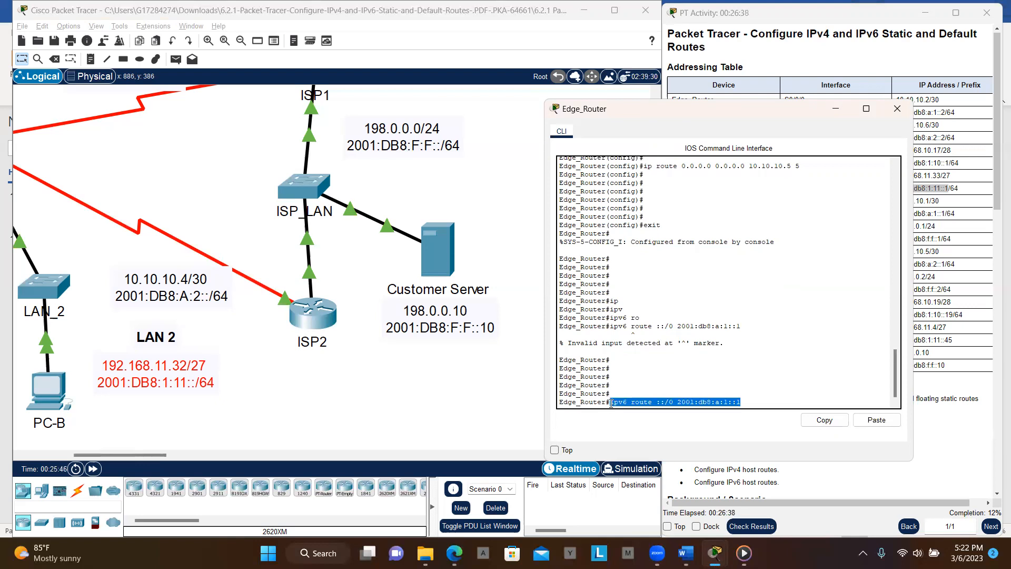
{"action": "left_click", "coordinate": [819, 422]}
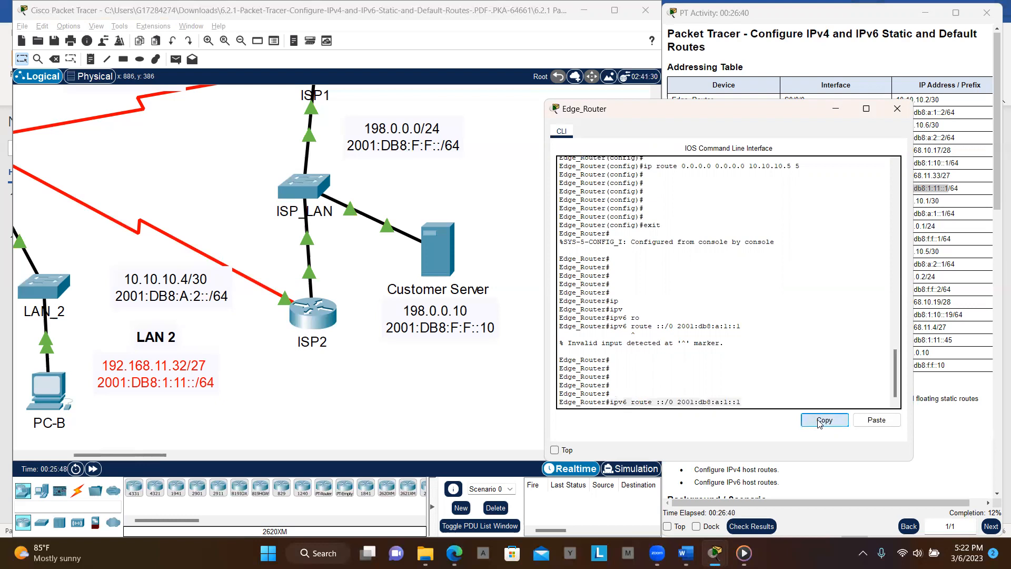
Step: Get a clear privileged prompt and enter global configuration mode on Edge_Router with conf t
{"action": "left_click", "coordinate": [759, 396]}
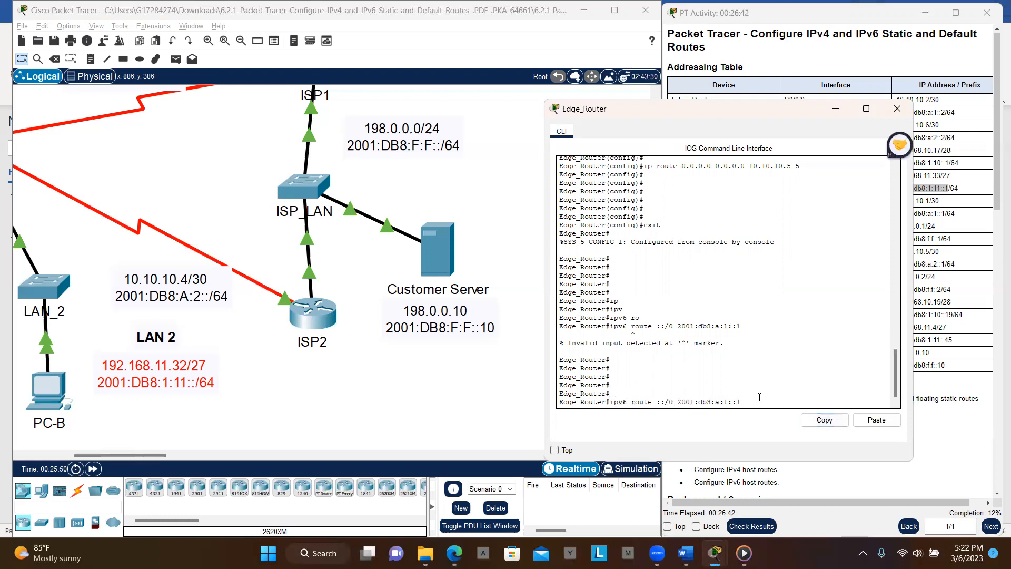
{"action": "key", "text": "Return"}
{"action": "key", "text": "Return"}
{"action": "key", "text": "Return"}
{"action": "type", "text": "conf"}
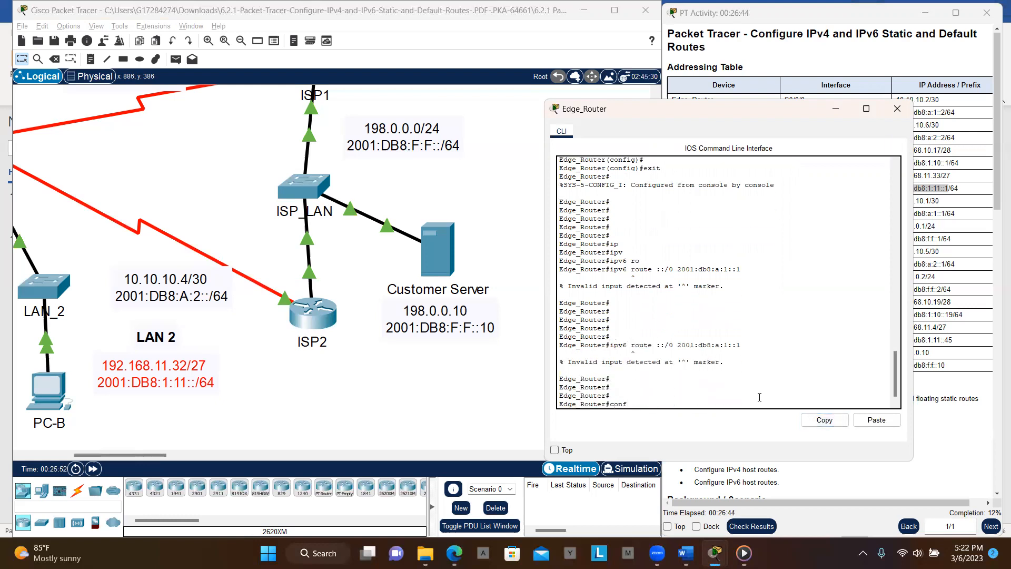
{"action": "type", "text": " t"}
{"action": "key", "text": "Return"}
{"action": "key", "text": "Return"}
{"action": "key", "text": "Return"}
{"action": "key", "text": "Return"}
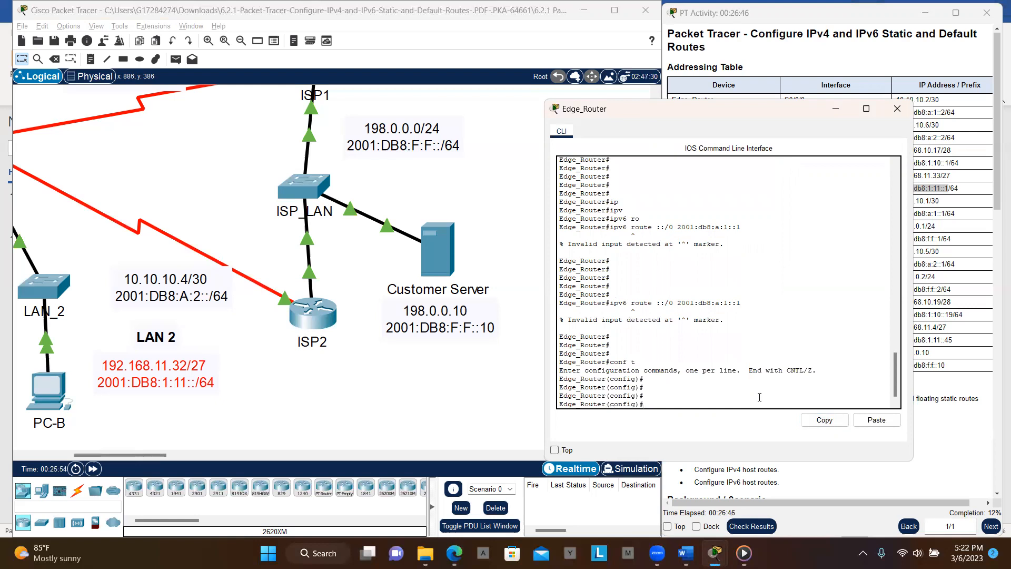
Step: Paste the copied command to configure the IPv6 default route ::/0 through next hop 2001:db8:a:1::1
{"action": "left_click", "coordinate": [876, 420]}
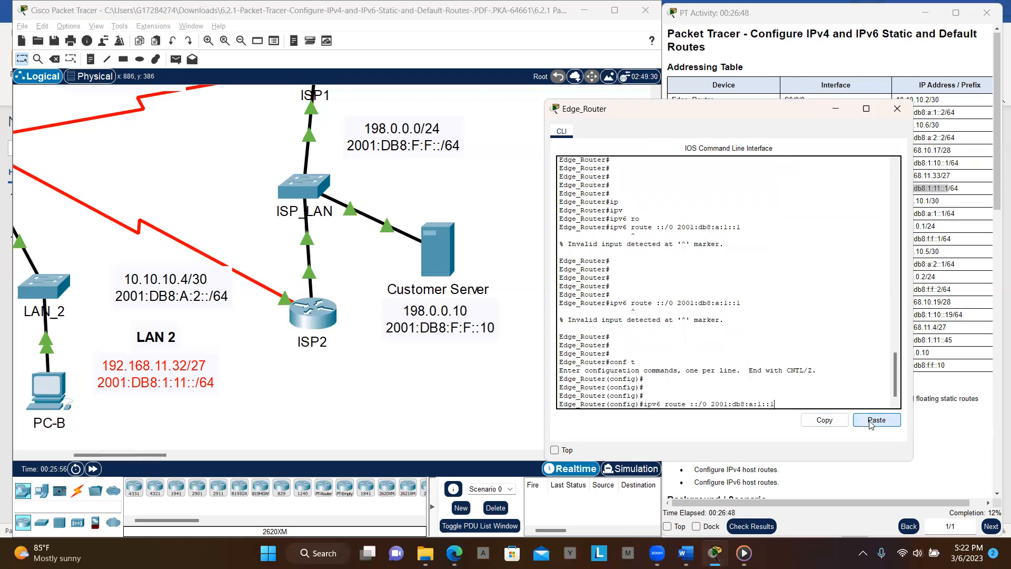
{"action": "key", "text": "Return"}
{"action": "key", "text": "Return"}
{"action": "key", "text": "Return"}
{"action": "key", "text": "Return"}
{"action": "key", "text": "Return"}
{"action": "key", "text": "Return"}
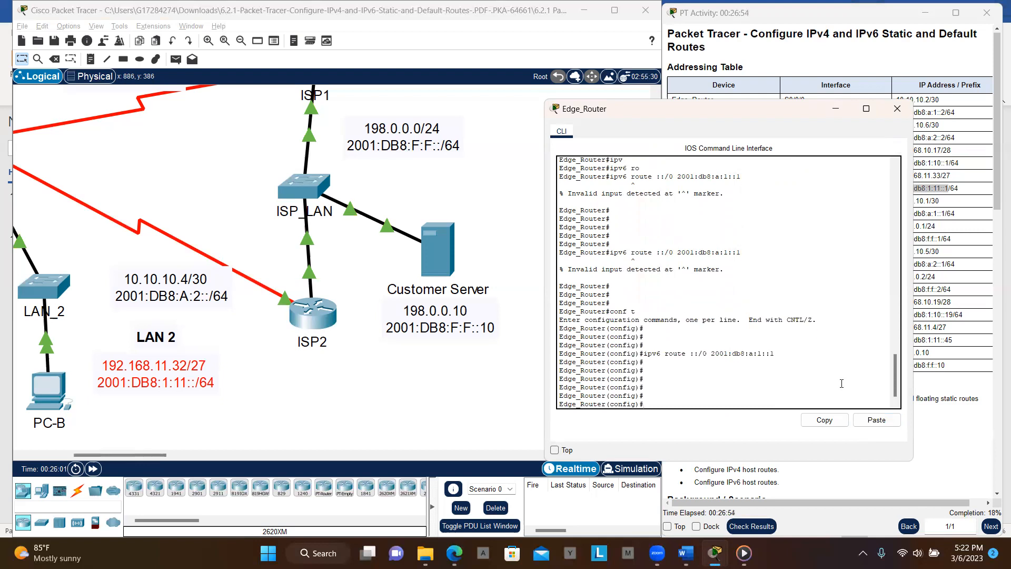
Step: Recall the IPv6 default route command and change its next hop to ISP2's address 2001:db8:a:2::1
{"action": "key", "text": "Up"}
{"action": "key", "text": "Left"}
{"action": "key", "text": "Right"}
{"action": "type", "text": "2"}
{"action": "scroll", "coordinate": [418, 329], "scroll_direction": "left", "scroll_amount": 5}
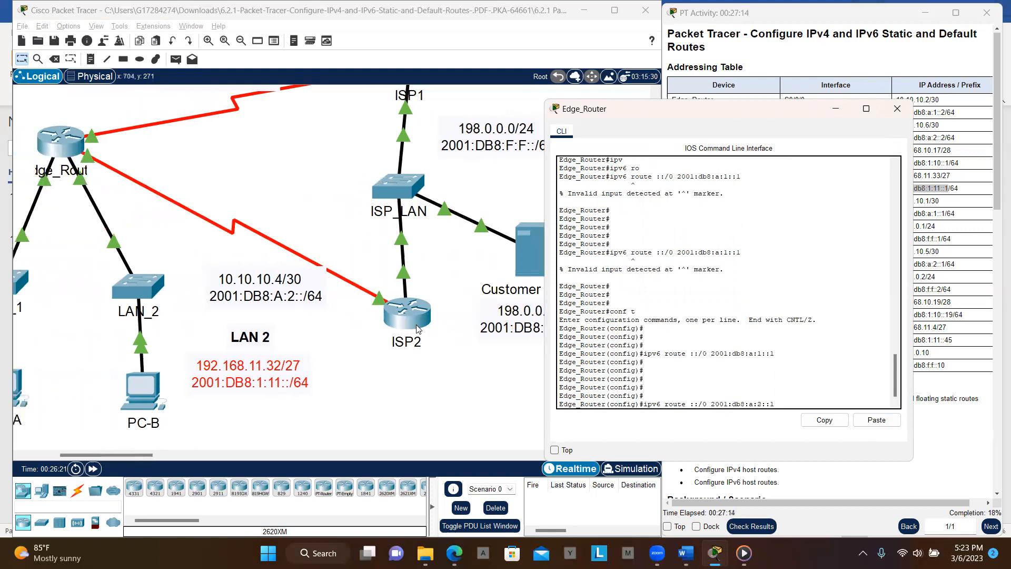
{"action": "scroll", "coordinate": [417, 329], "scroll_direction": "left", "scroll_amount": 3}
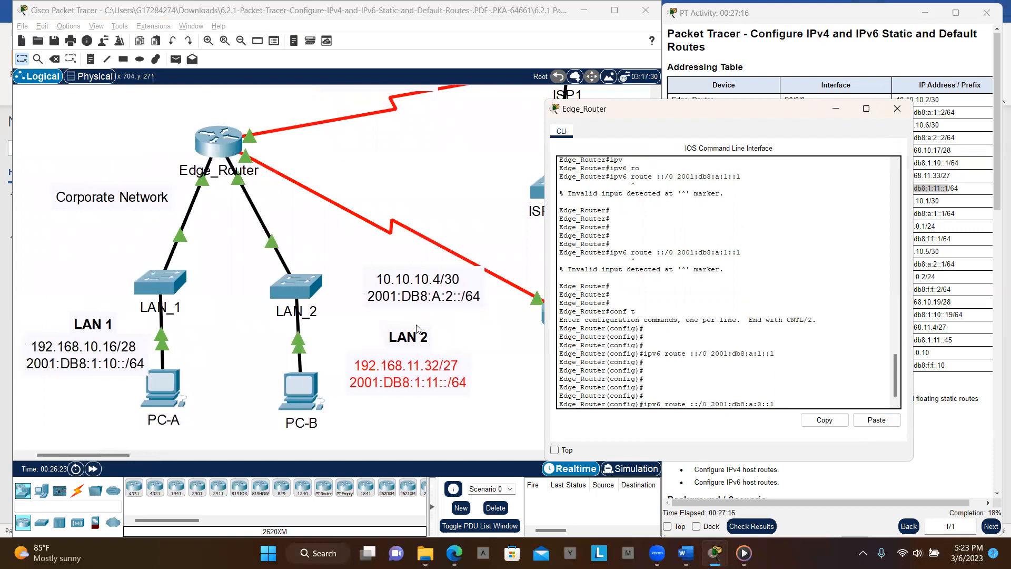
{"action": "scroll", "coordinate": [417, 328], "scroll_direction": "right", "scroll_amount": 6}
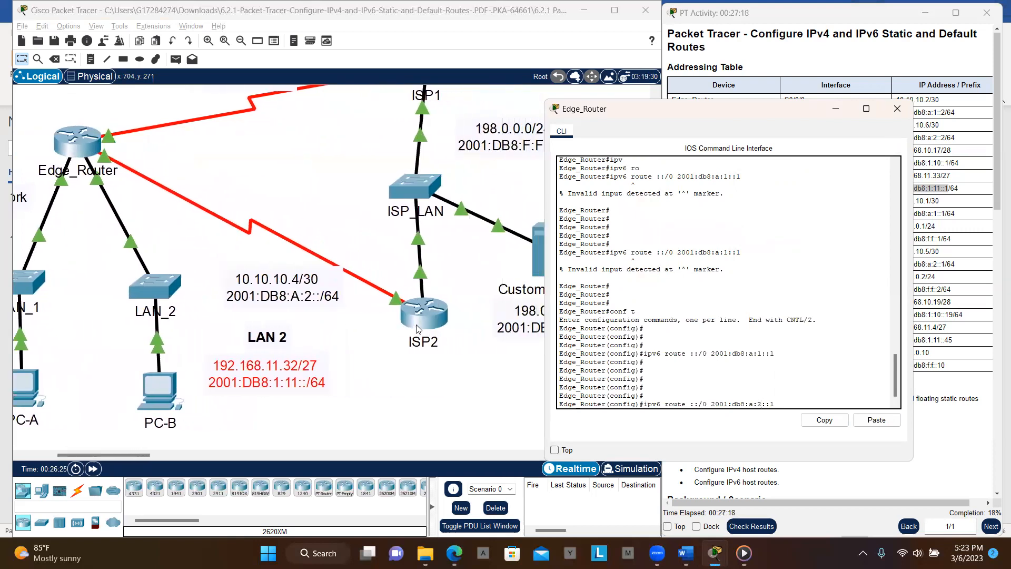
{"action": "scroll", "coordinate": [417, 329], "scroll_direction": "up", "scroll_amount": 2}
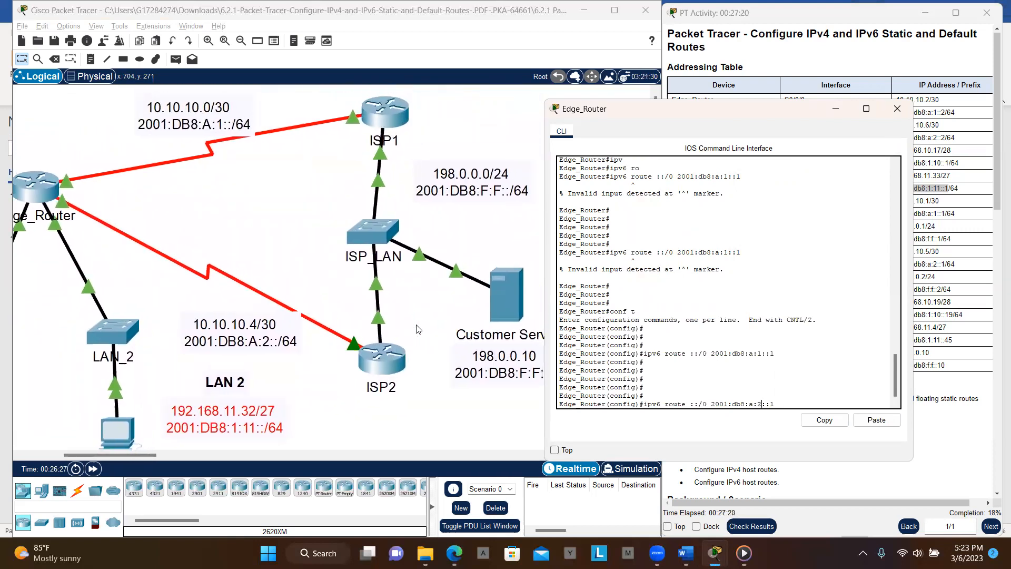
{"action": "scroll", "coordinate": [417, 329], "scroll_direction": "right", "scroll_amount": 1}
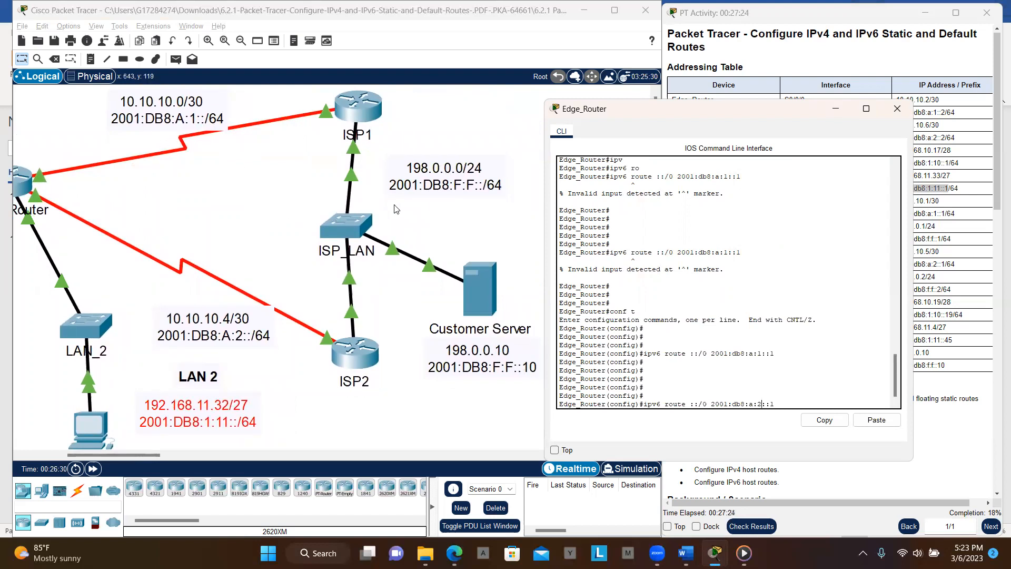
{"action": "scroll", "coordinate": [395, 208], "scroll_direction": "down", "scroll_amount": 2}
{"action": "scroll", "coordinate": [395, 208], "scroll_direction": "left", "scroll_amount": 2}
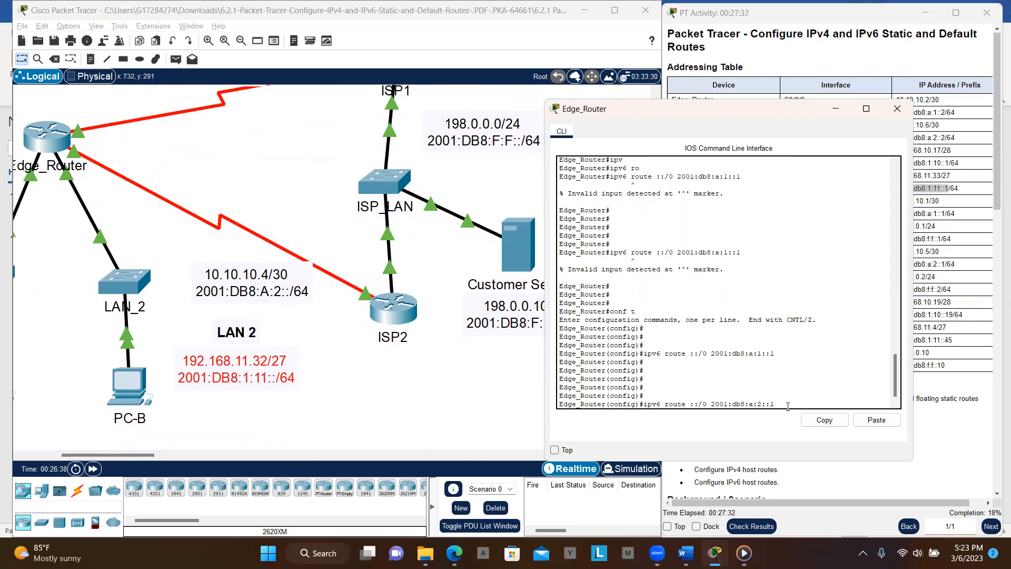
Step: Add administrative distance 5 to the ISP2 default route command and submit it as the IPv6 floating default route
{"action": "key", "text": "Left"}
{"action": "key", "text": "Left"}
{"action": "key", "text": "Left"}
{"action": "key", "text": "BackSpace"}
{"action": "key", "text": "BackSpace"}
{"action": "type", "text": "2"}
{"action": "type", "text": "5"}
{"action": "key", "text": "Return"}
{"action": "key", "text": "Return"}
{"action": "key", "text": "Return"}
{"action": "key", "text": "Return"}
{"action": "key", "text": "Return"}
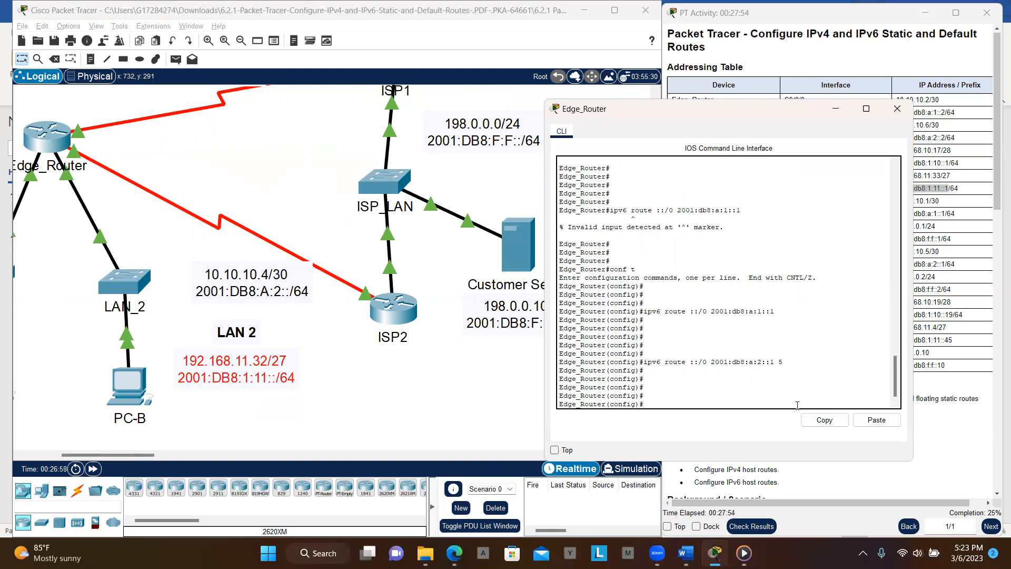
{"action": "key", "text": "Return"}
{"action": "key", "text": "Return"}
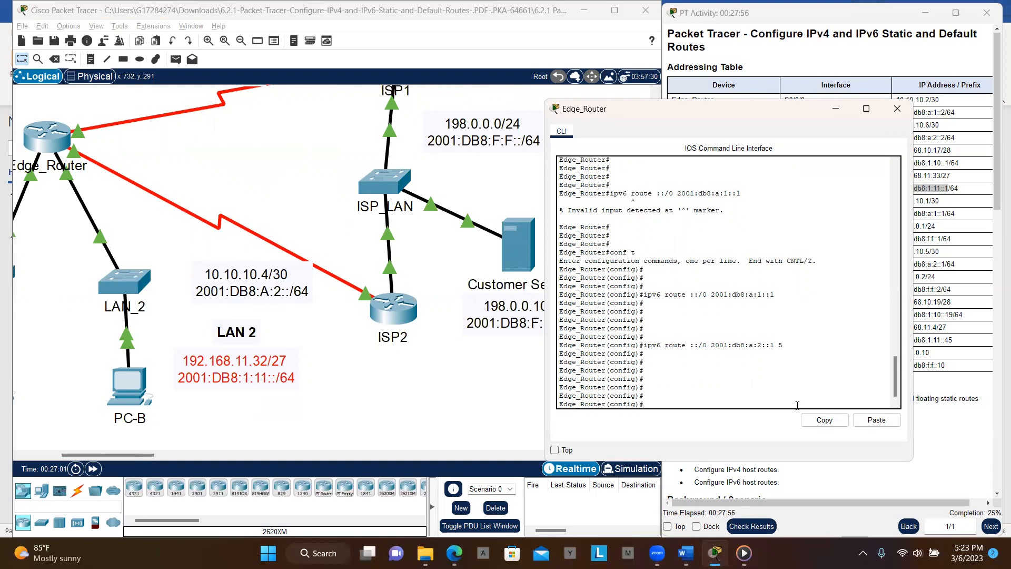
Step: Begin an IPv4 host route command on Edge_Router with ip route and destination 192.0.0.10
{"action": "type", "text": "ip a"}
{"action": "type", "text": "o"}
{"action": "key", "text": "Tab"}
{"action": "type", "text": "ute"}
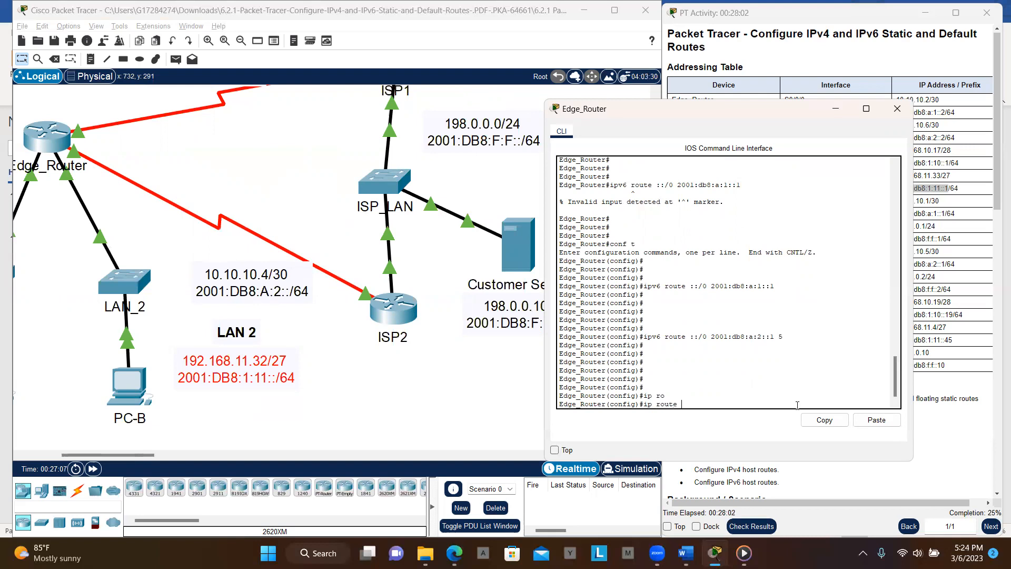
{"action": "type", "text": " 192.0.0.1"}
{"action": "type", "text": "0.0.10"}
Step: Give the IPv4 host route the subnet mask 255.255.255.255
{"action": "type", "text": "255"}
{"action": "left_click", "coordinate": [765, 125]}
{"action": "left_click", "coordinate": [755, 401]}
{"action": "left_click", "coordinate": [749, 402]}
{"action": "type", "text": "."}
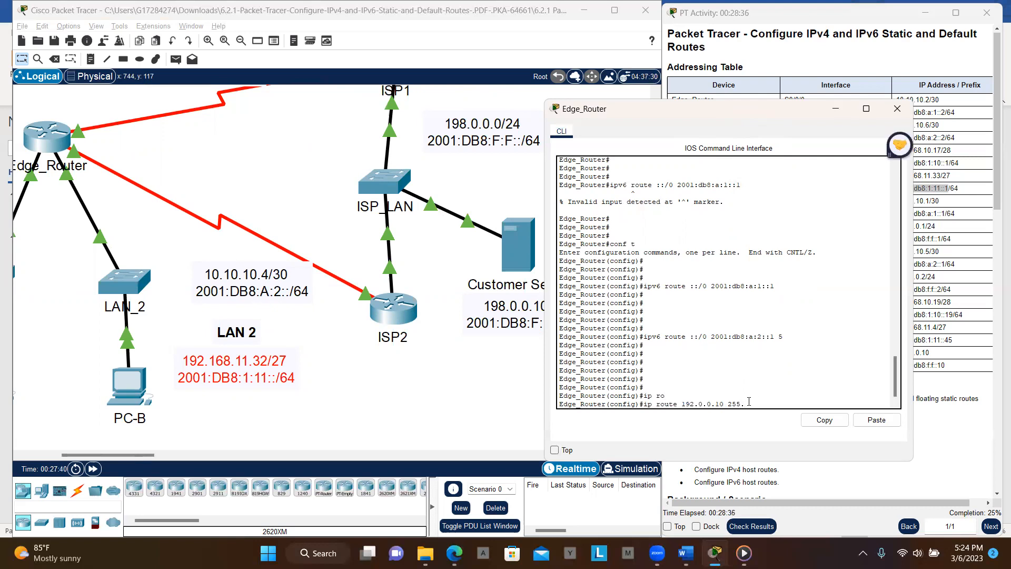
{"action": "type", "text": "25"}
{"action": "type", "text": "5."}
{"action": "type", "text": "255."}
Step: Set serial0/0/0 as the IPv4 host route's exit interface and submit the command
{"action": "type", "text": "rial0/0/0"}
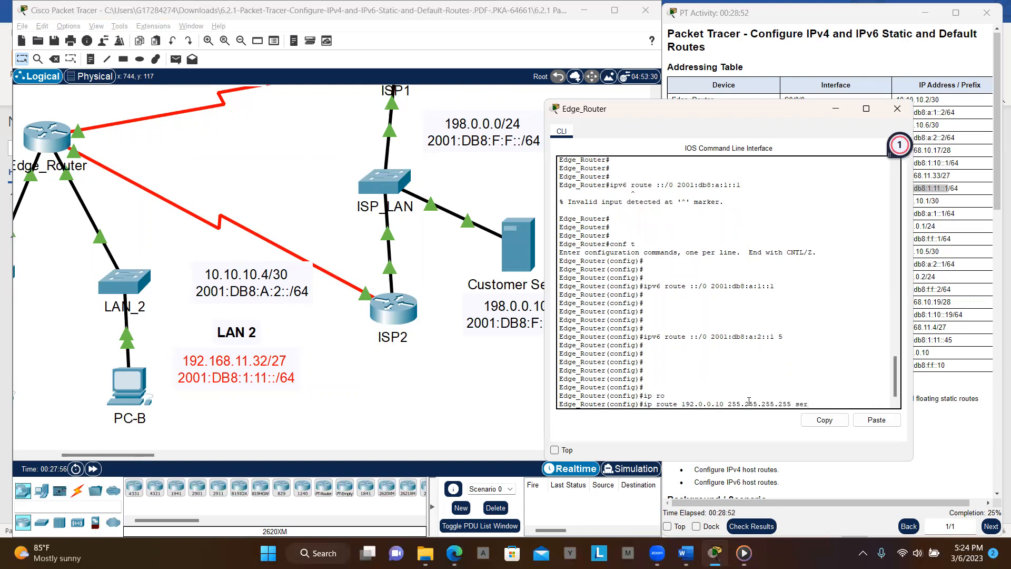
{"action": "key", "text": "Tab"}
{"action": "type", "text": "0/0/0"}
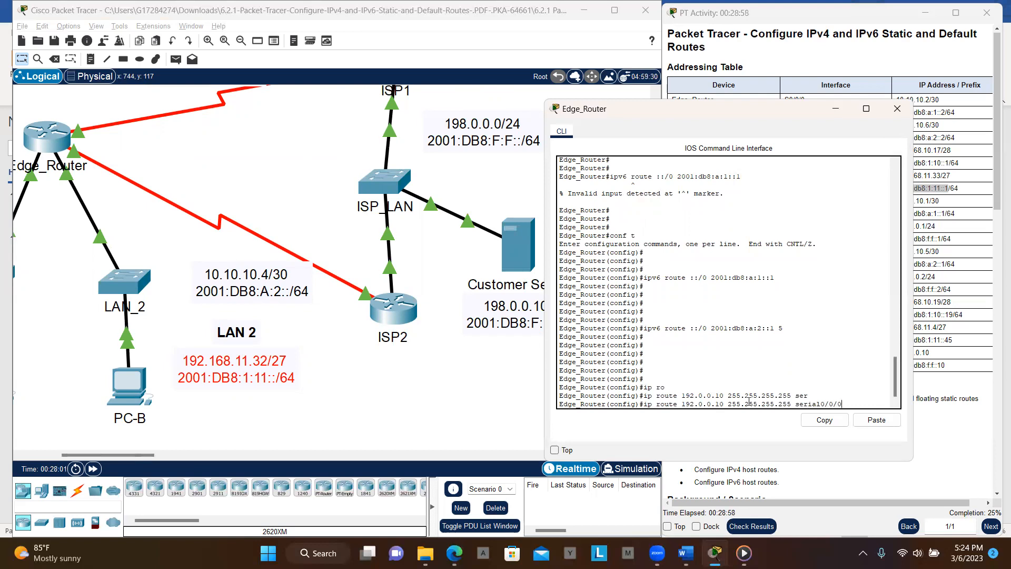
{"action": "key", "text": "Return"}
{"action": "key", "text": "Return"}
{"action": "key", "text": "Return"}
{"action": "key", "text": "Return"}
{"action": "key", "text": "Return"}
{"action": "key", "text": "Return"}
{"action": "key", "text": "Return"}
{"action": "key", "text": "Return"}
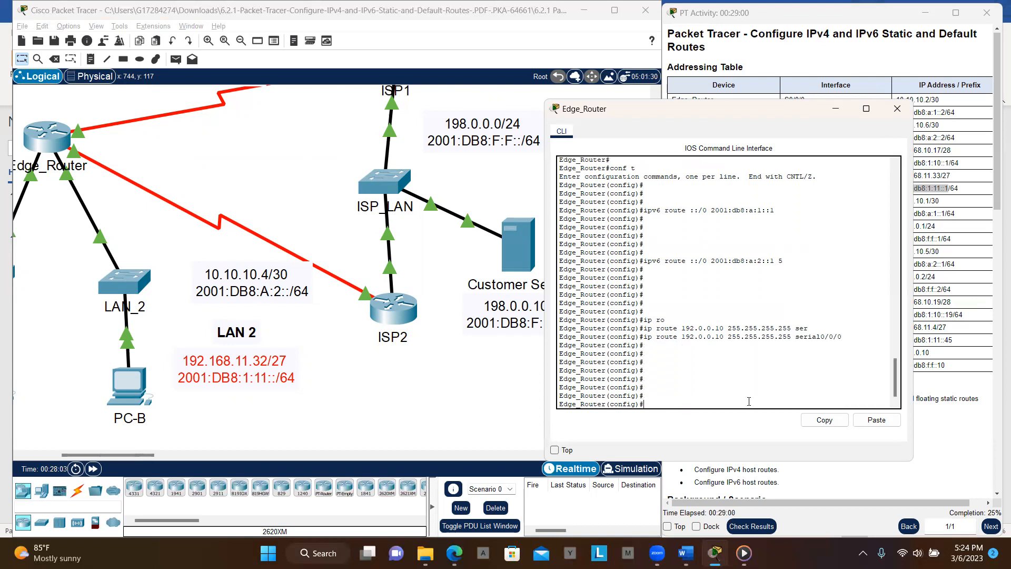
Step: Configure a floating IPv4 host route to 192.0.0.10 with mask 255.255.255.255 through serial0/0/1 and administrative distance 5
{"action": "key", "text": "Up"}
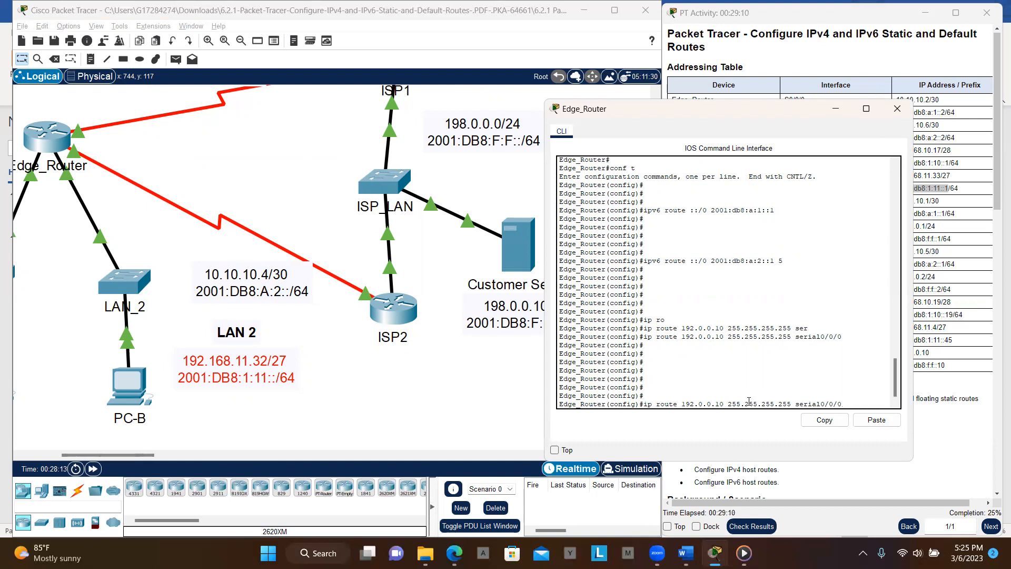
{"action": "key", "text": "BackSpace"}
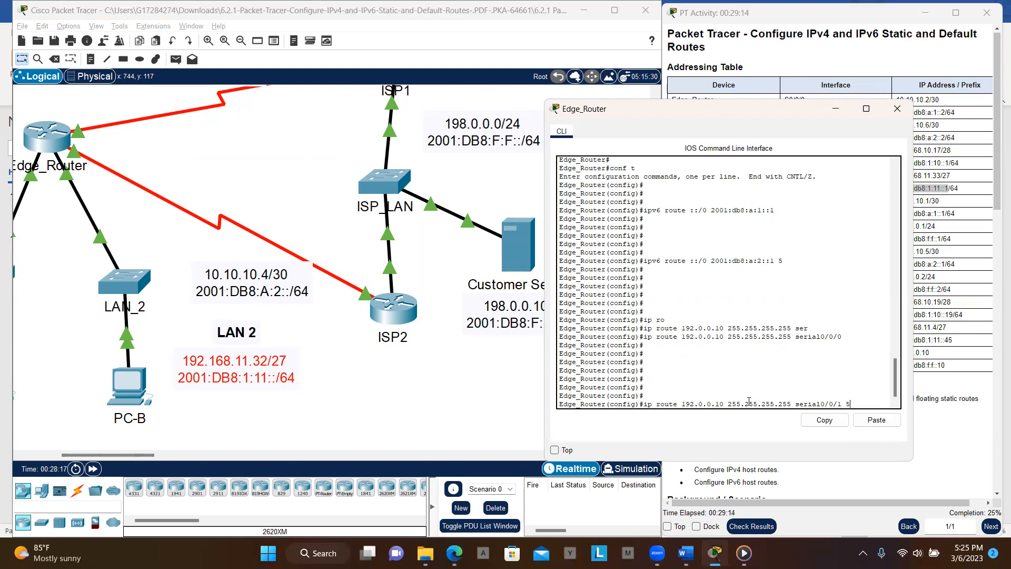
{"action": "key", "text": "Return"}
{"action": "key", "text": "Return"}
{"action": "key", "text": "Return"}
{"action": "key", "text": "Return"}
{"action": "key", "text": "Return"}
{"action": "key", "text": "Return"}
{"action": "key", "text": "Return"}
{"action": "key", "text": "Return"}
{"action": "key", "text": "Return"}
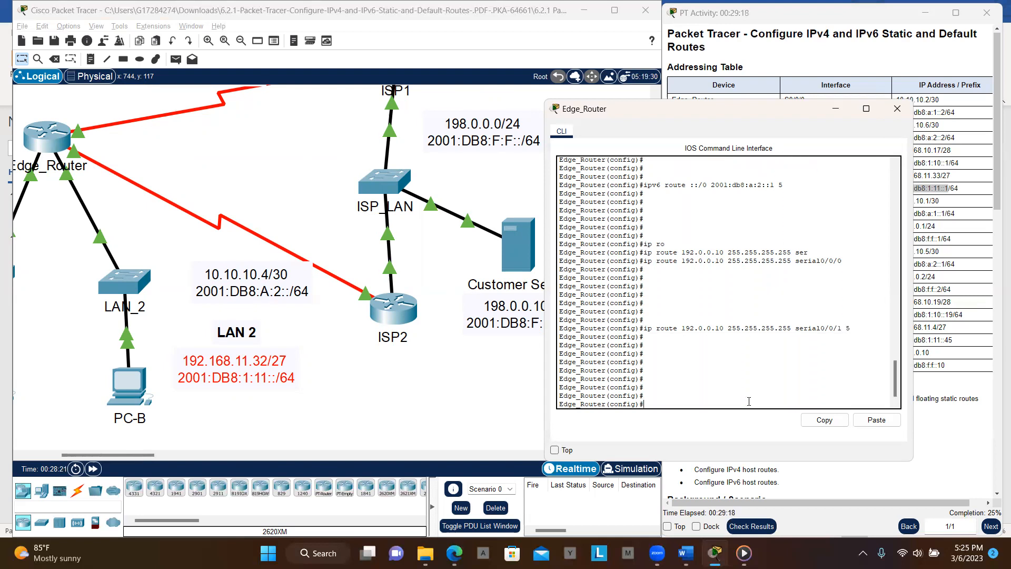
Step: Begin an IPv6 host route command in Edge_Router's global configuration mode with ipv6 route
{"action": "type", "text": "ipv6 rout"}
{"action": "key", "text": "Tab"}
{"action": "type", "text": "e"}
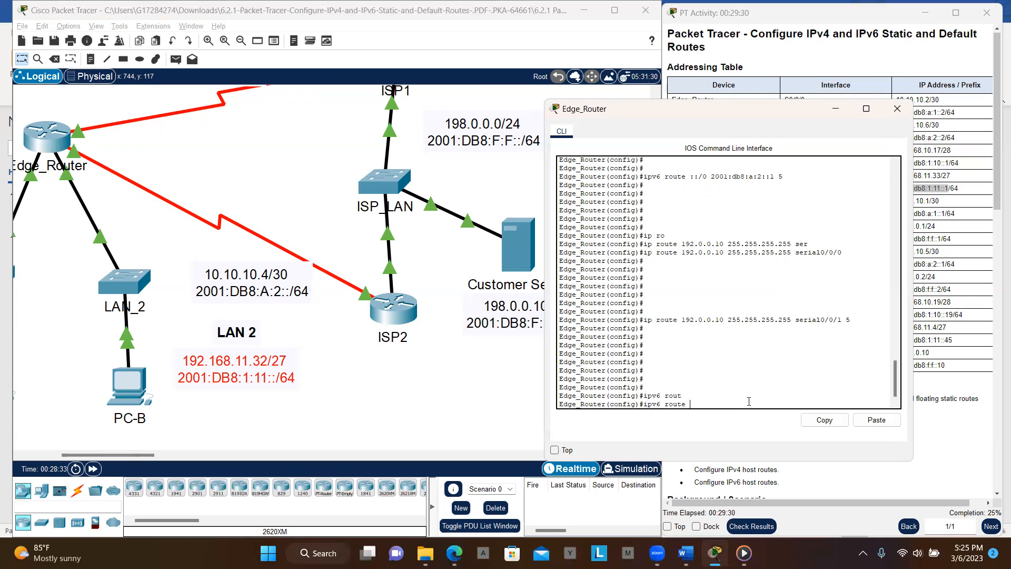
Step: Find the Customer Server's IPv6 address in the addressing table and copy 2001:db8:f:f::10
{"action": "scroll", "coordinate": [446, 387], "scroll_direction": "right", "scroll_amount": 3}
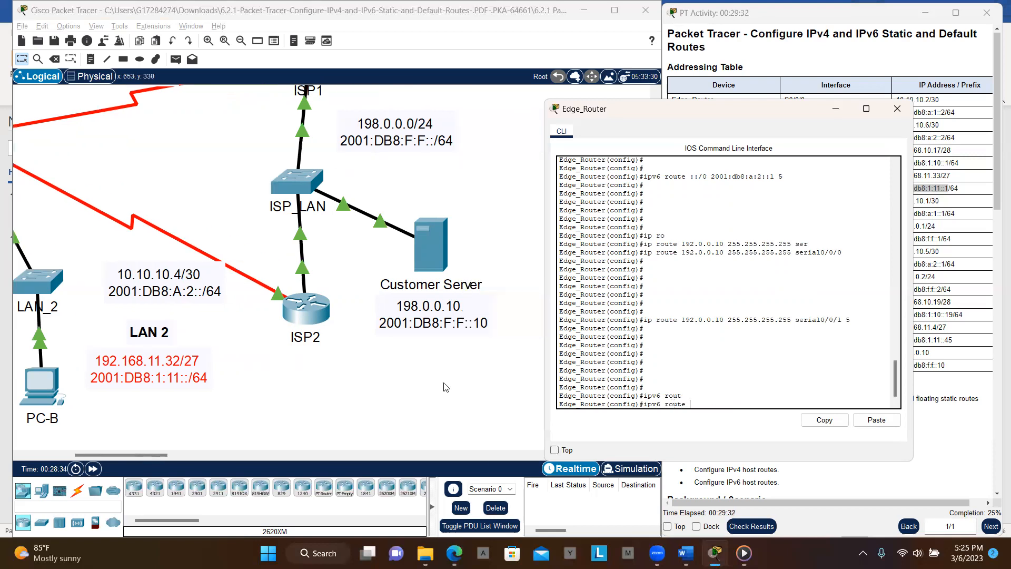
{"action": "scroll", "coordinate": [446, 388], "scroll_direction": "left", "scroll_amount": 2}
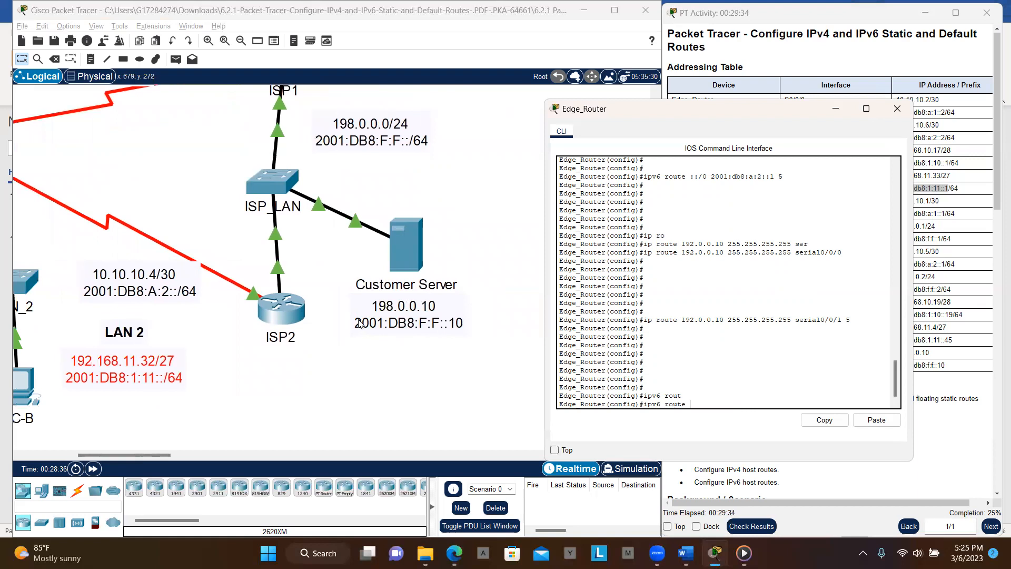
{"action": "left_click_drag", "start_coordinate": [360, 324], "coordinate": [370, 330]}
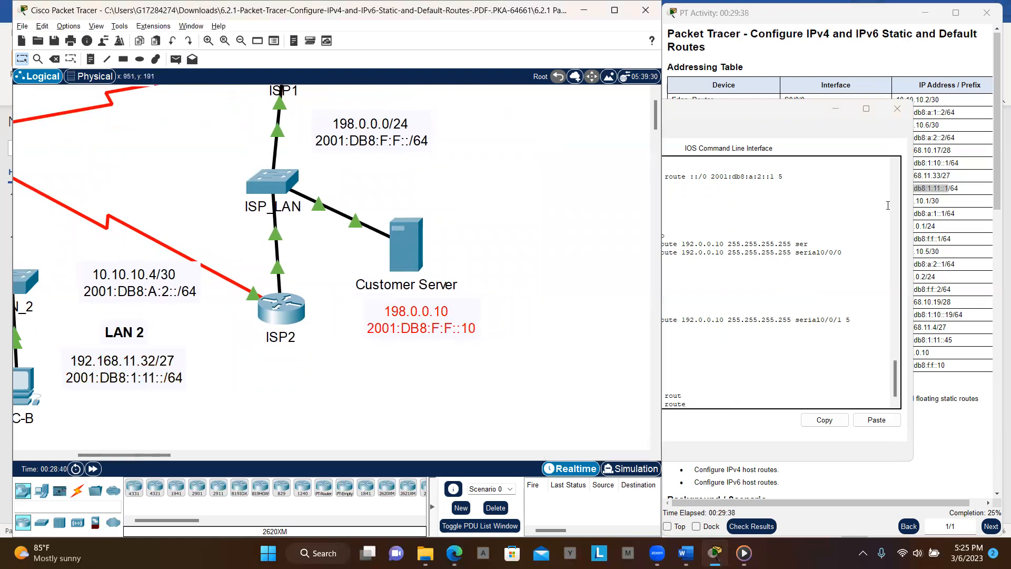
{"action": "left_click", "coordinate": [956, 209]}
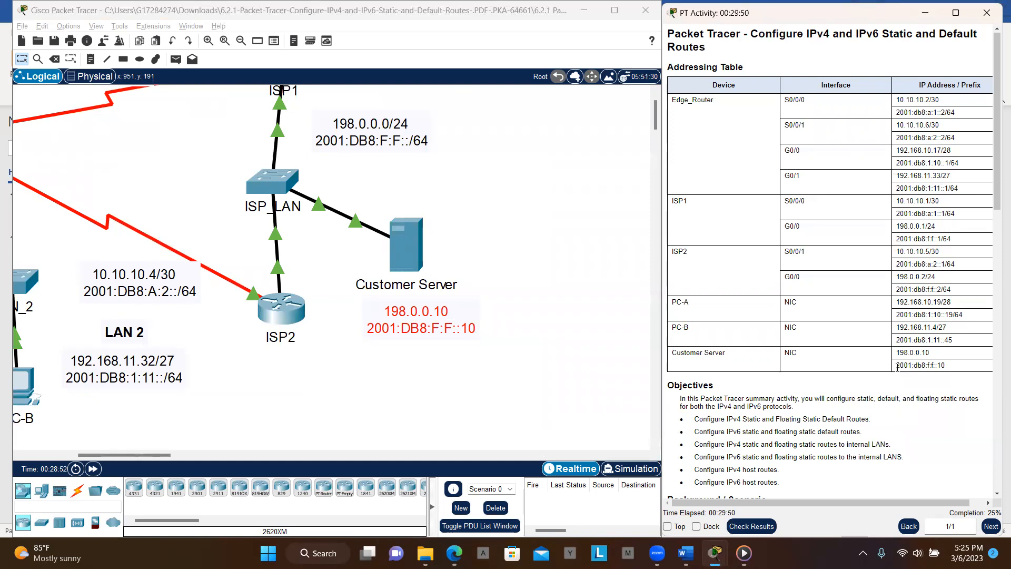
{"action": "left_click_drag", "start_coordinate": [897, 367], "coordinate": [948, 368]}
{"action": "key", "text": "ctrl+c"}
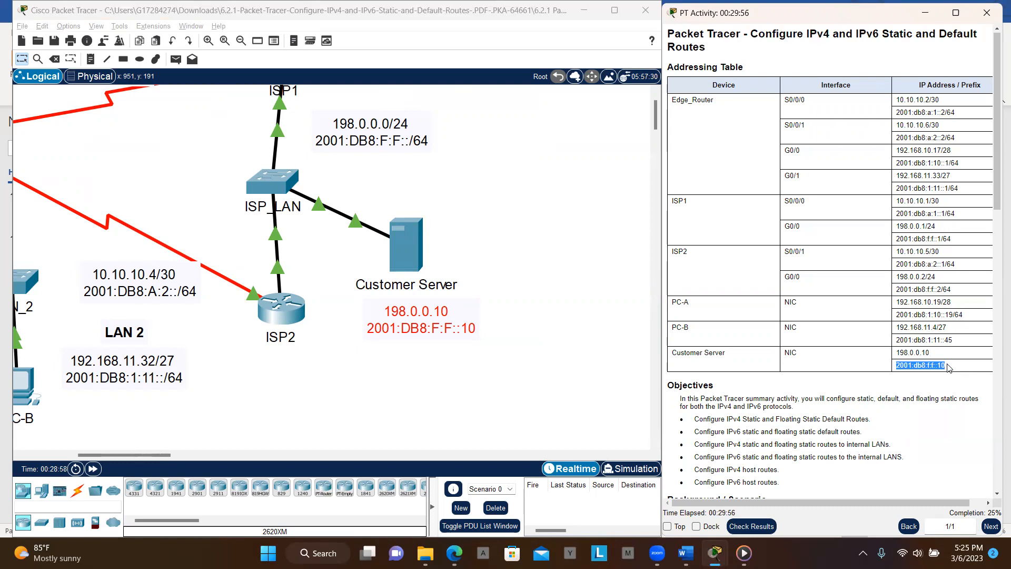
Step: Return to Edge_Router's CLI and paste 2001:db8:f:f::10 as the destination of the ipv6 route command
{"action": "key", "text": "alt+Tab"}
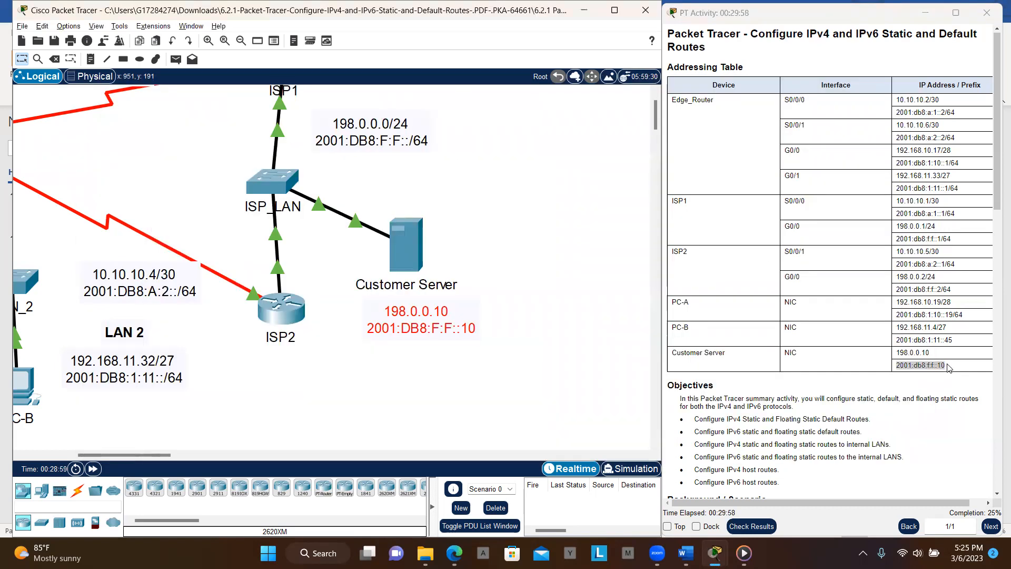
{"action": "mouse_move", "coordinate": [716, 549]}
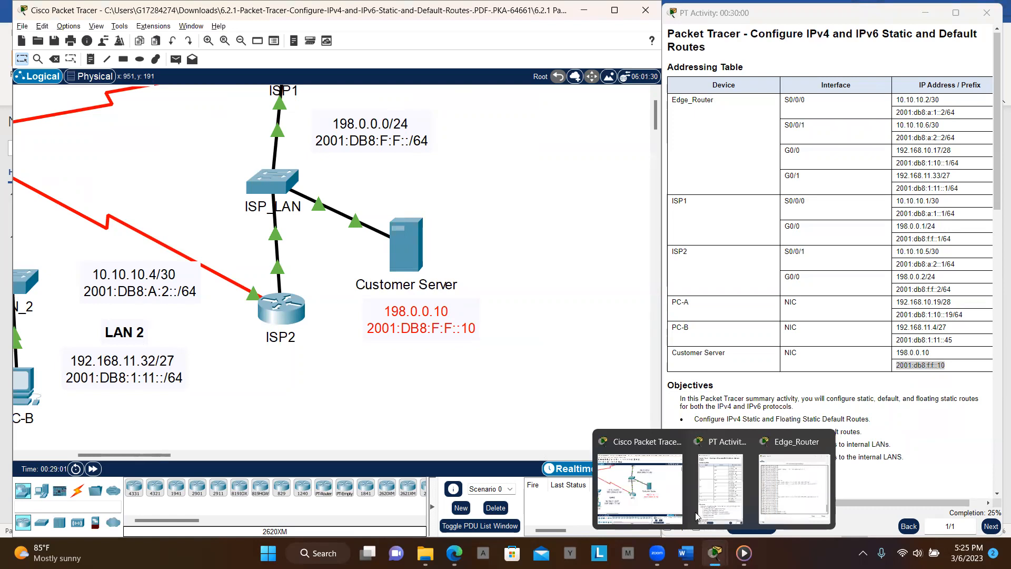
{"action": "left_click", "coordinate": [794, 485]}
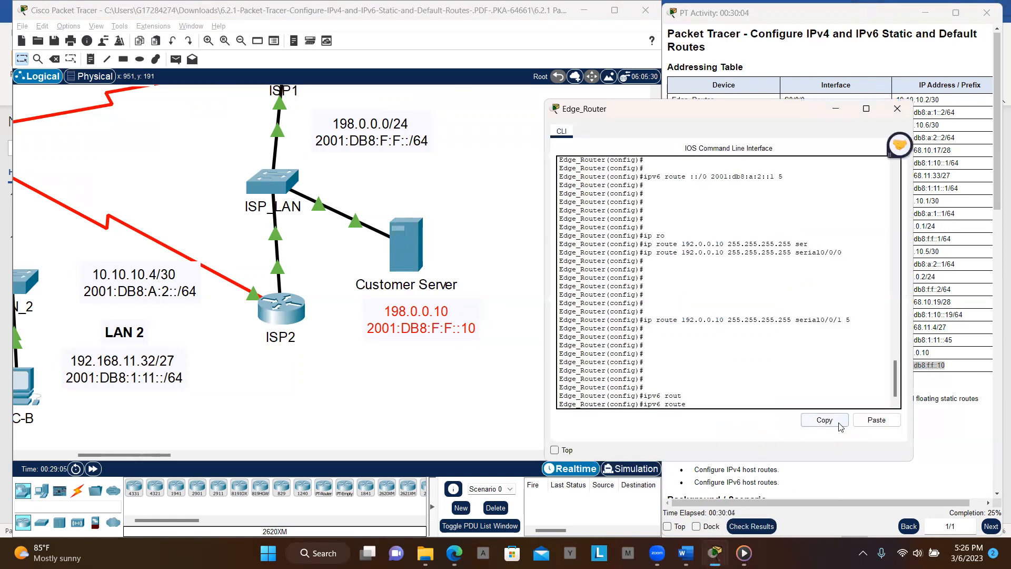
{"action": "left_click", "coordinate": [871, 421]}
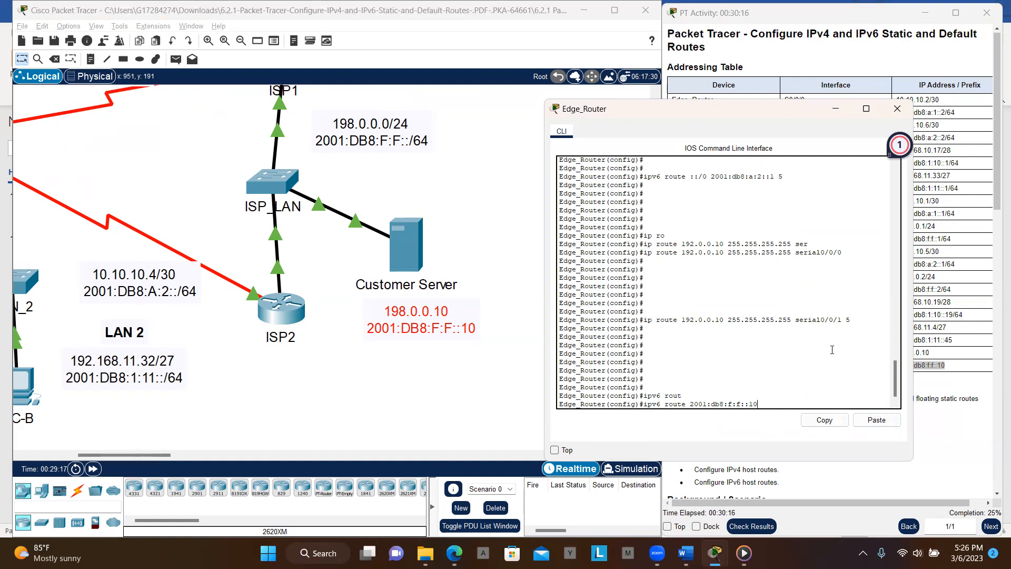
Step: Give the IPv6 host route the prefix length /128 and the next hop 2001:db8:a:1::1
{"action": "type", "text": "128"}
{"action": "left_click", "coordinate": [870, 421]}
{"action": "type", "text": "1"}
{"action": "key", "text": "BackSpace"}
{"action": "type", "text": "a:1::1"}
Step: Check the Edge_Router–ISP1 link's IPv6 network in the topology and submit the IPv6 host route command
{"action": "scroll", "coordinate": [161, 319], "scroll_direction": "left", "scroll_amount": 5}
{"action": "scroll", "coordinate": [162, 319], "scroll_direction": "left", "scroll_amount": 4}
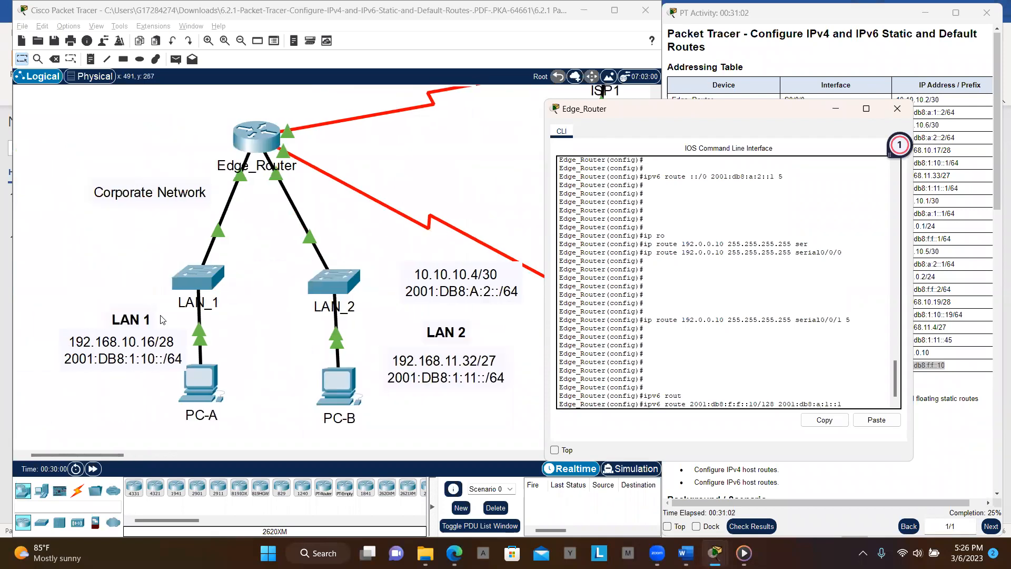
{"action": "scroll", "coordinate": [162, 320], "scroll_direction": "right", "scroll_amount": 3}
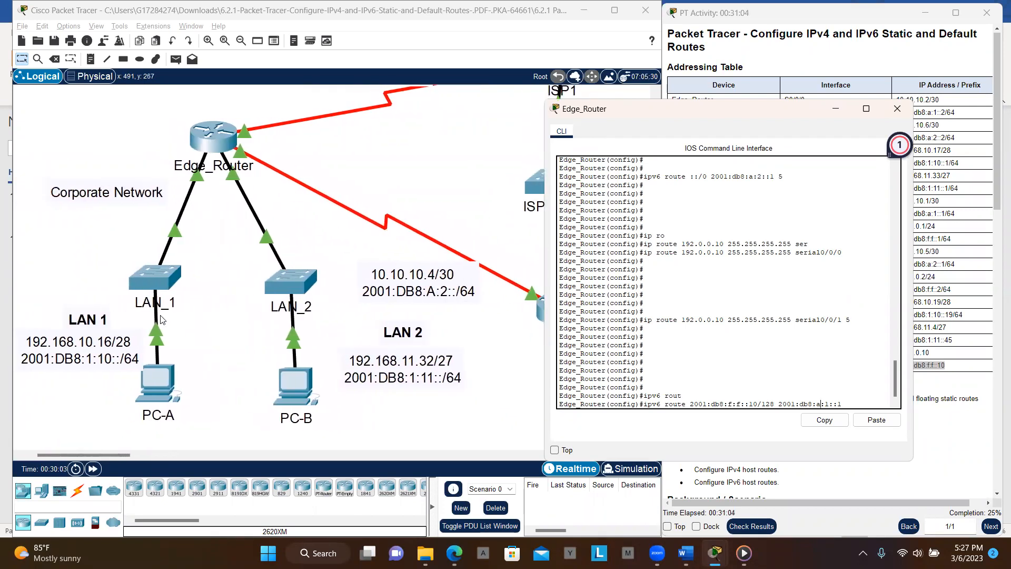
{"action": "scroll", "coordinate": [161, 320], "scroll_direction": "right", "scroll_amount": 4}
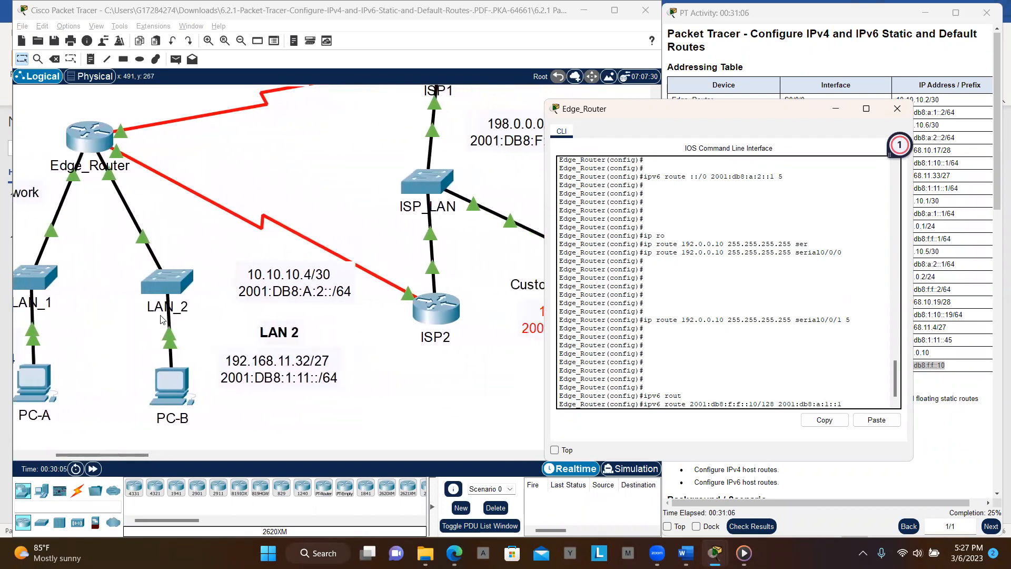
{"action": "scroll", "coordinate": [161, 319], "scroll_direction": "right", "scroll_amount": 4}
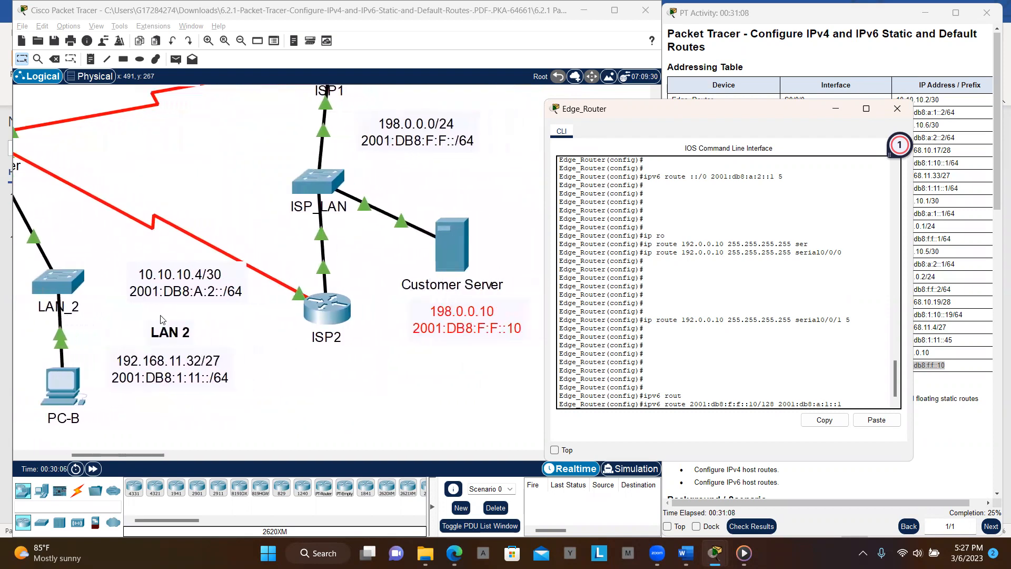
{"action": "scroll", "coordinate": [161, 319], "scroll_direction": "left", "scroll_amount": 3}
{"action": "scroll", "coordinate": [162, 320], "scroll_direction": "up", "scroll_amount": 2}
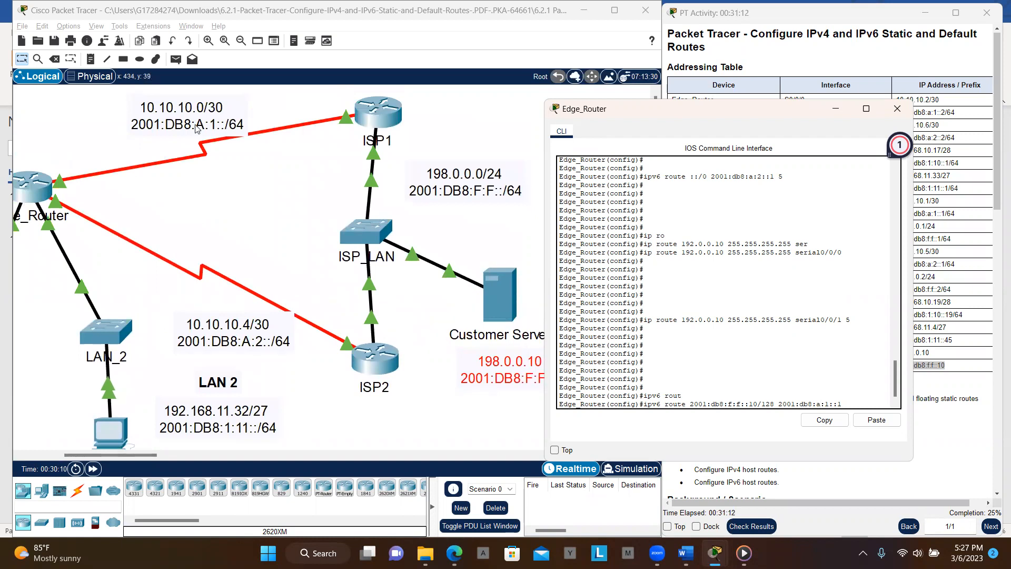
{"action": "scroll", "coordinate": [204, 122], "scroll_direction": "right", "scroll_amount": 5}
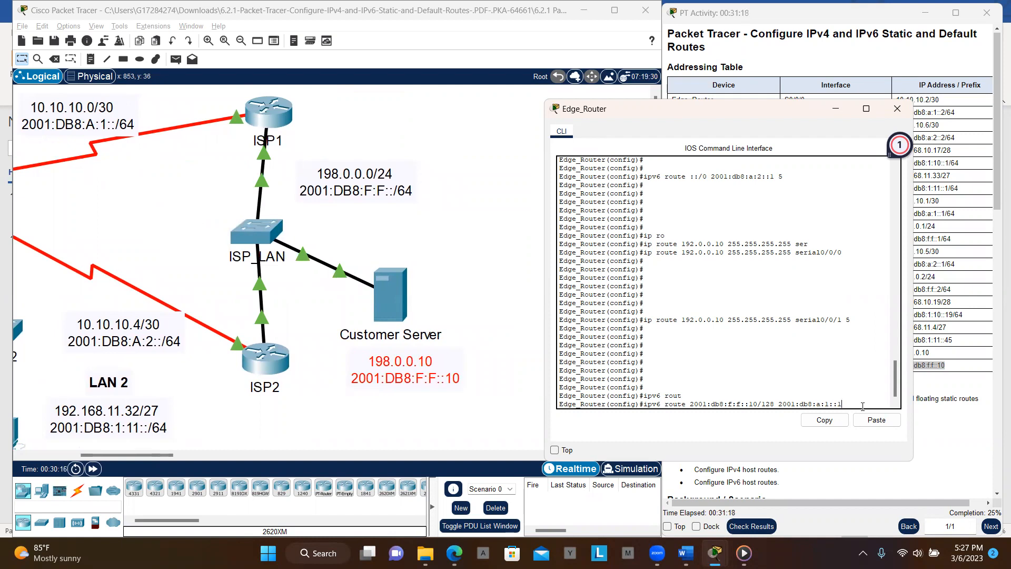
{"action": "key", "text": "Return"}
{"action": "key", "text": "Return"}
{"action": "key", "text": "Return"}
{"action": "key", "text": "Return"}
{"action": "key", "text": "Return"}
{"action": "key", "text": "Return"}
{"action": "key", "text": "Return"}
{"action": "key", "text": "Return"}
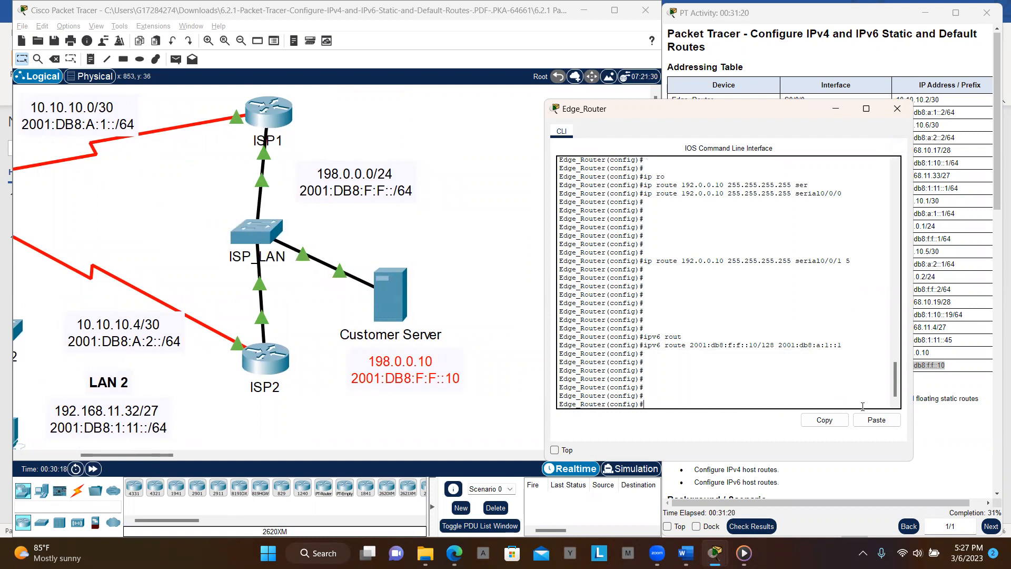
Step: Configure a floating IPv6 host route to 2001:db8:f:f::10/128 via 2001:db8:a:2::1 with administrative distance 5
{"action": "key", "text": "Up"}
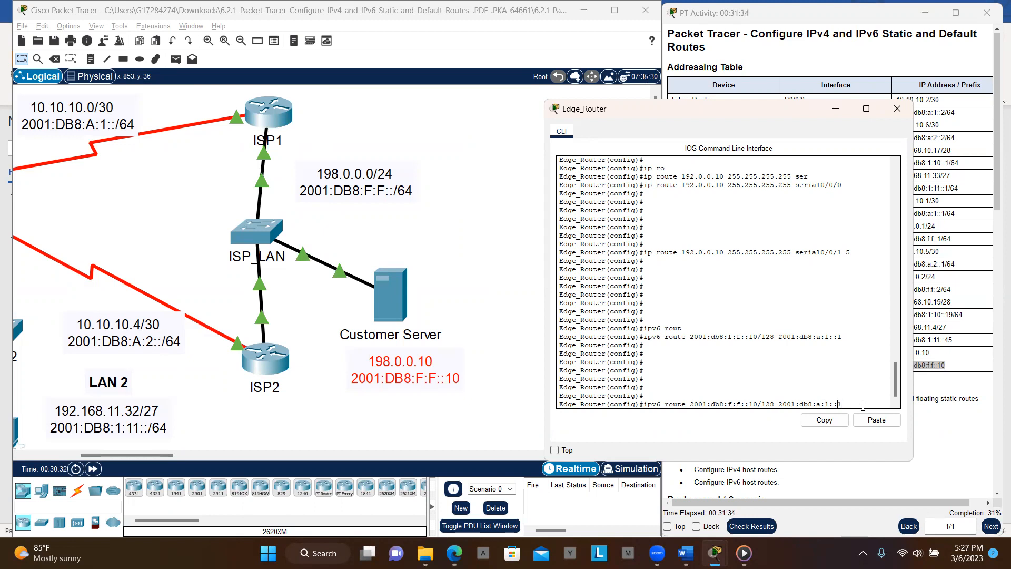
{"action": "key", "text": "Delete"}
{"action": "type", "text": "5"}
{"action": "key", "text": "Return"}
{"action": "key", "text": "Return"}
{"action": "key", "text": "Return"}
{"action": "key", "text": "Return"}
{"action": "key", "text": "Return"}
{"action": "key", "text": "Return"}
{"action": "key", "text": "Return"}
{"action": "key", "text": "Return"}
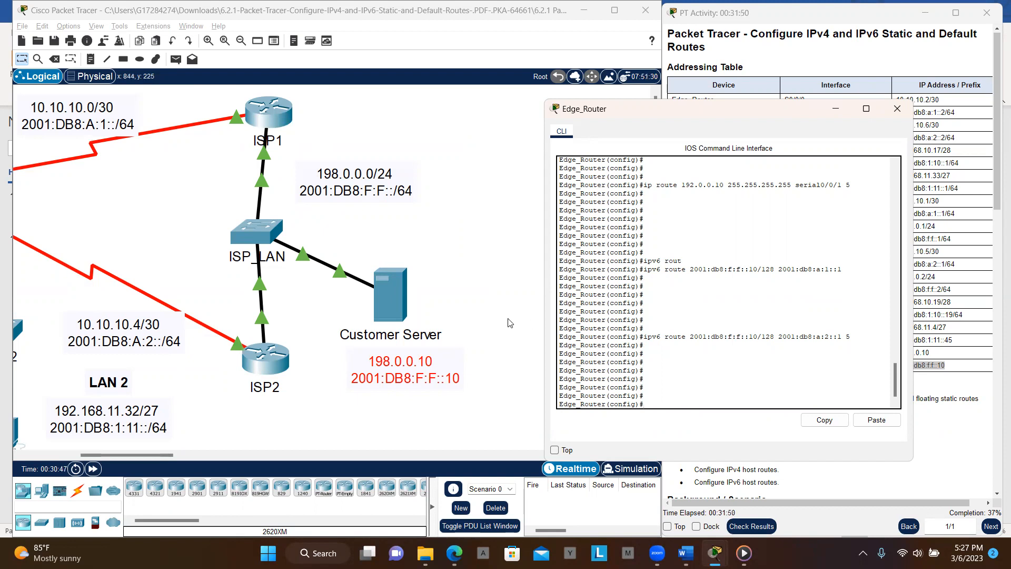
Step: Open the ISP1 router's command line and start its console session
{"action": "scroll", "coordinate": [444, 299], "scroll_direction": "left", "scroll_amount": 5}
{"action": "scroll", "coordinate": [443, 298], "scroll_direction": "right", "scroll_amount": 2}
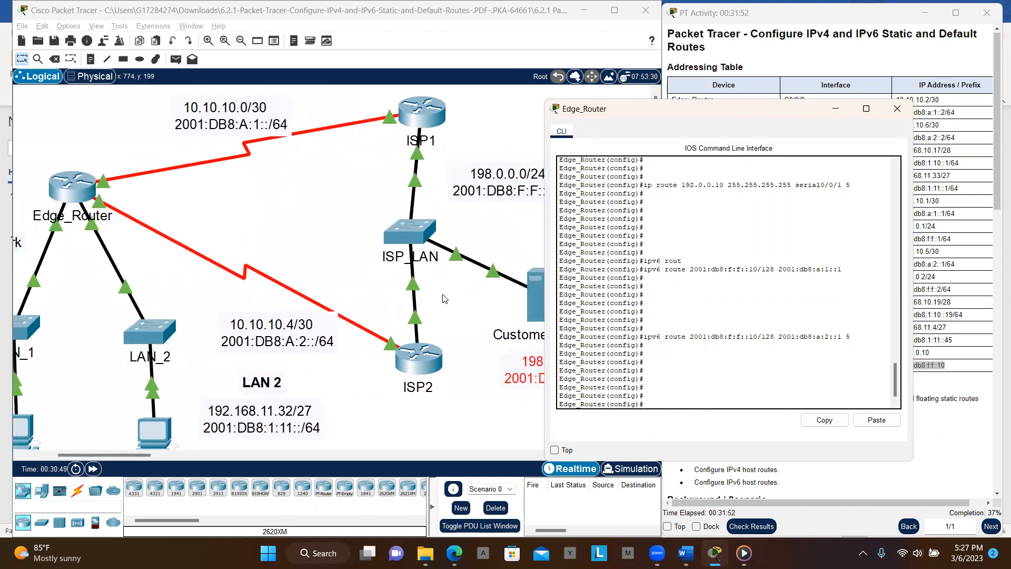
{"action": "scroll", "coordinate": [444, 299], "scroll_direction": "down", "scroll_amount": 1}
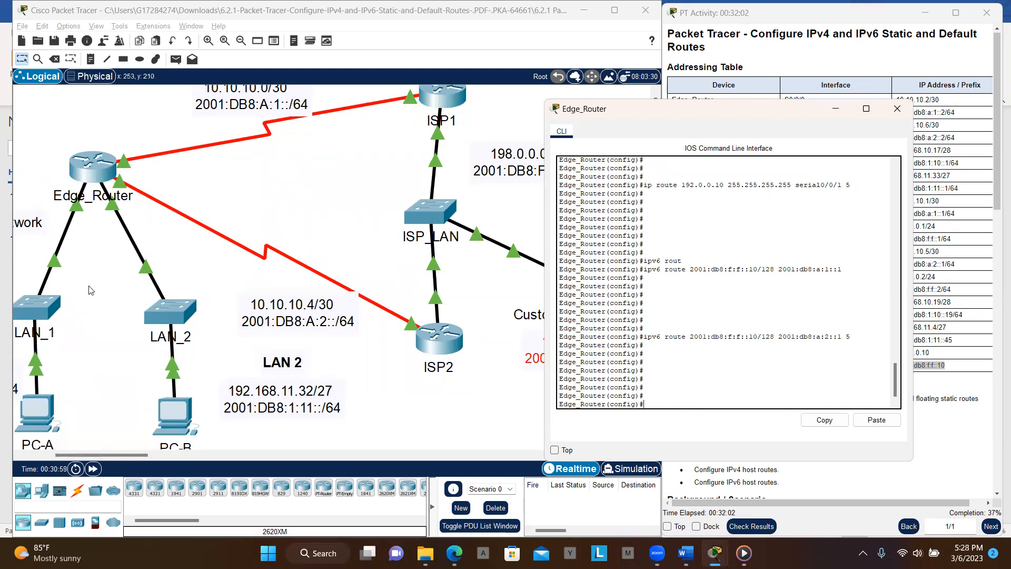
{"action": "scroll", "coordinate": [363, 268], "scroll_direction": "up", "scroll_amount": 2}
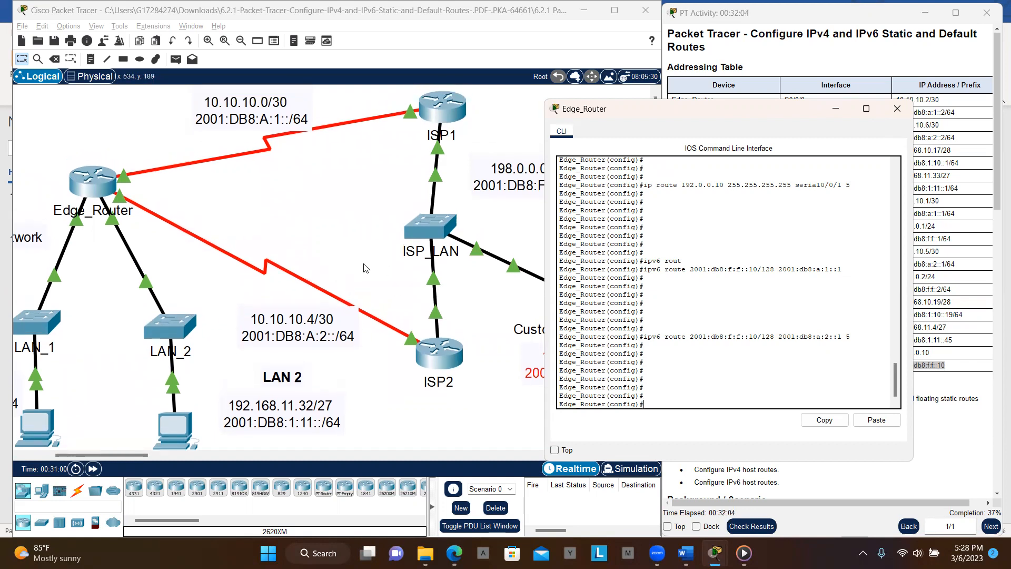
{"action": "left_click", "coordinate": [446, 122]}
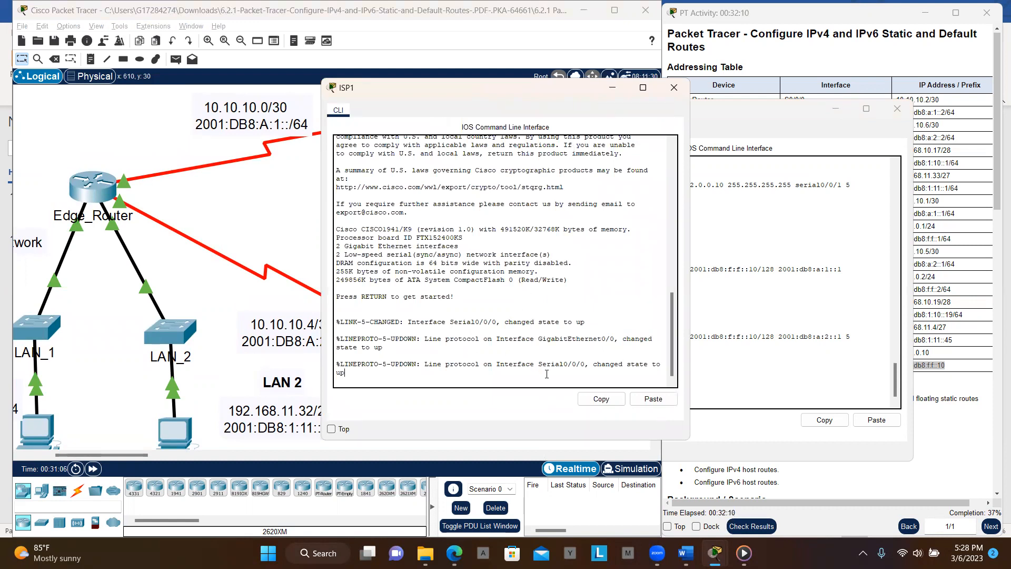
{"action": "key", "text": "Return"}
{"action": "key", "text": "Return"}
{"action": "key", "text": "Return"}
{"action": "key", "text": "Return"}
{"action": "key", "text": "Return"}
{"action": "key", "text": "Return"}
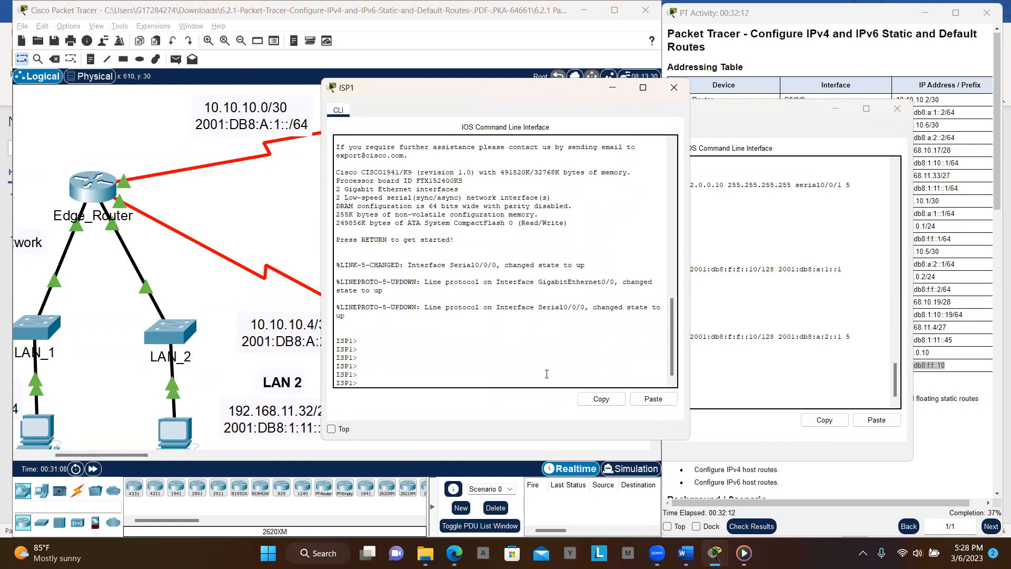
Step: Enter privileged mode and global configuration mode on ISP1 with en and conf t
{"action": "type", "text": "en"}
{"action": "key", "text": "Return"}
{"action": "key", "text": "Return"}
{"action": "type", "text": "conf t"}
{"action": "key", "text": "Return"}
{"action": "key", "text": "Return"}
{"action": "key", "text": "Return"}
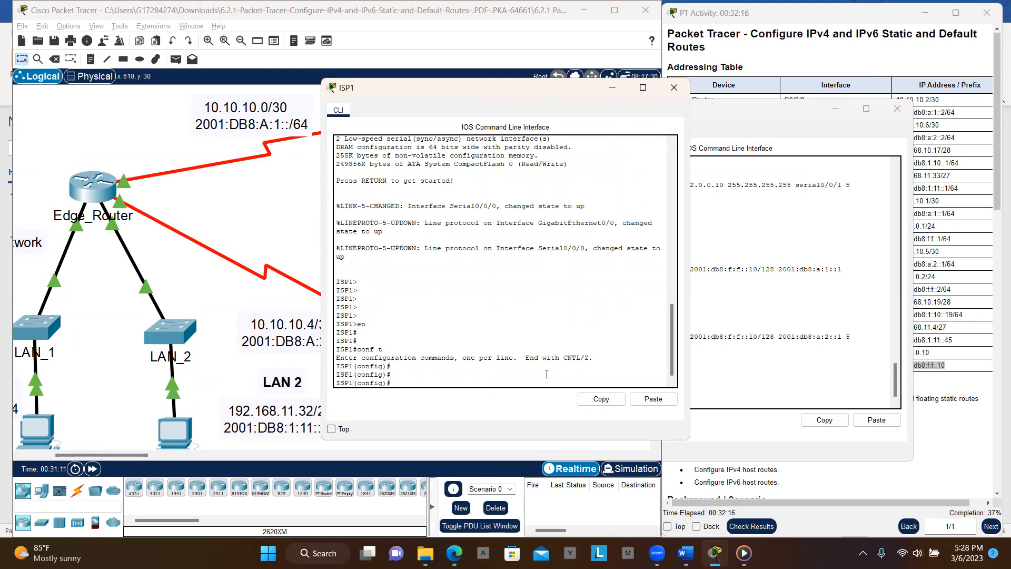
Step: Begin an ip route command on ISP1 and reposition its console window to read LAN 1's network address in the topology
{"action": "type", "text": "ip rout"}
{"action": "key", "text": "Tab"}
{"action": "type", "text": "e"}
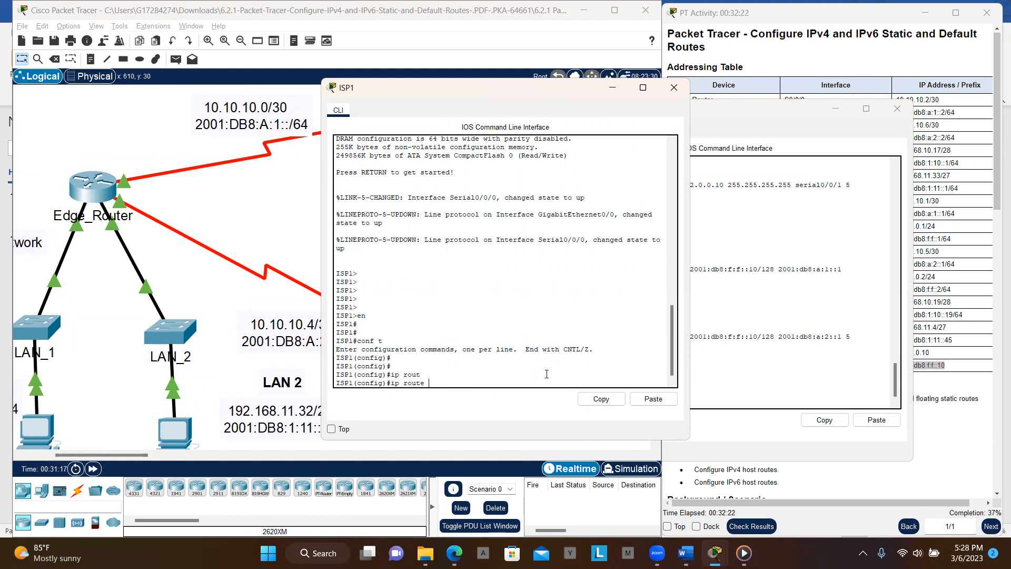
{"action": "type", "text": " 192.1"}
{"action": "scroll", "coordinate": [254, 287], "scroll_direction": "down", "scroll_amount": 1}
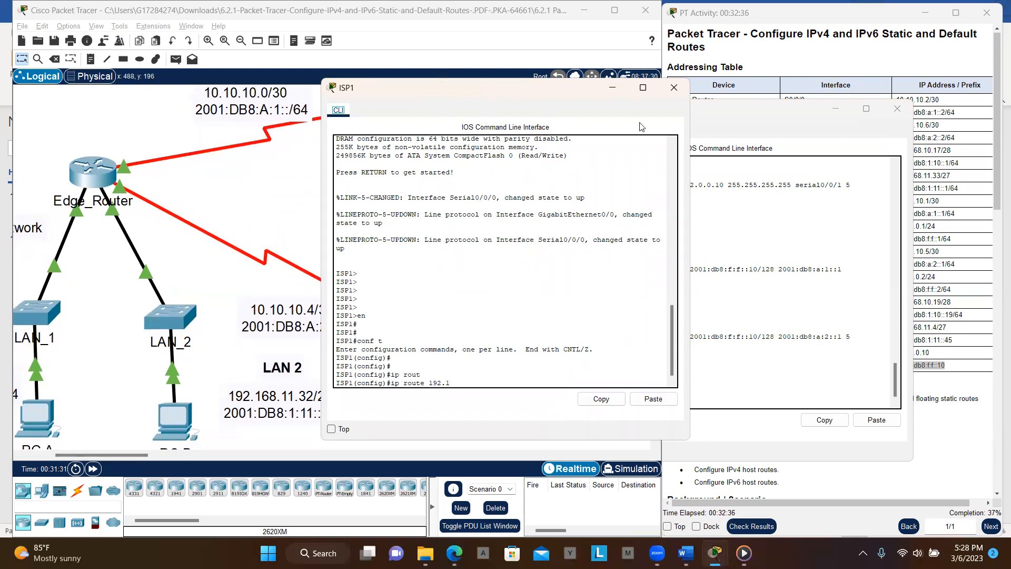
{"action": "left_click_drag", "start_coordinate": [472, 95], "coordinate": [523, 133]}
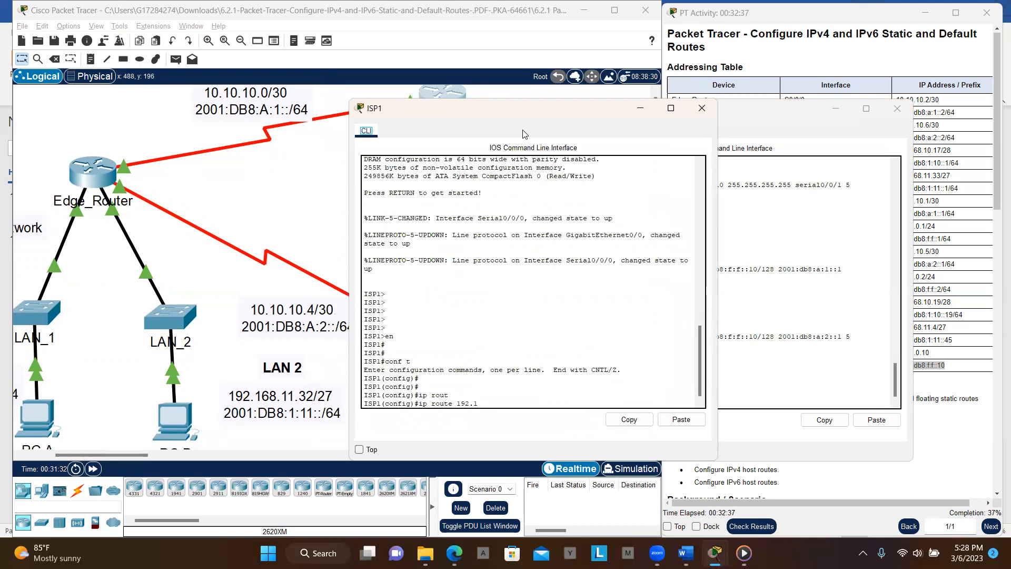
{"action": "left_click_drag", "start_coordinate": [523, 134], "coordinate": [797, 147]}
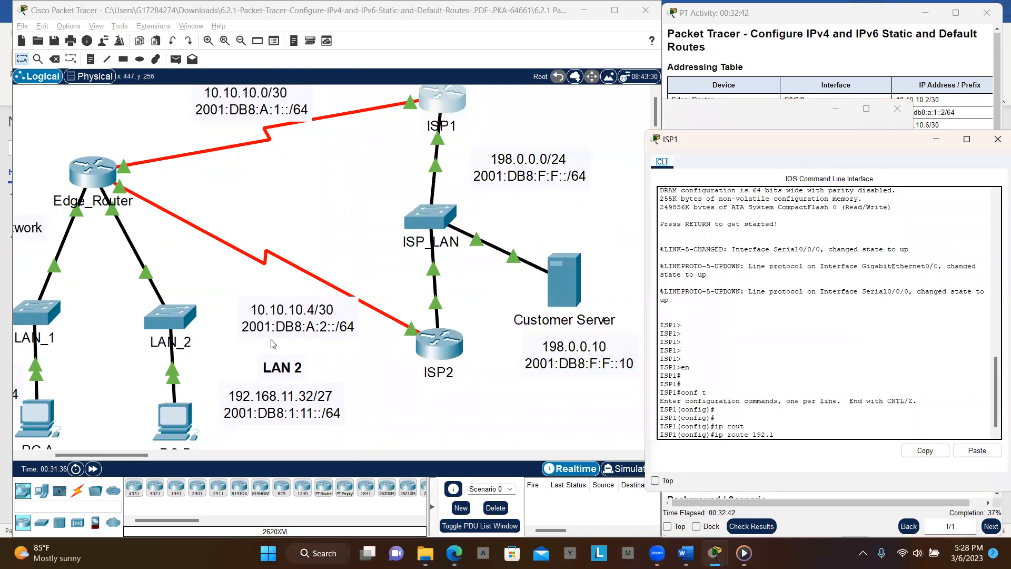
{"action": "scroll", "coordinate": [265, 332], "scroll_direction": "left", "scroll_amount": 1}
{"action": "scroll", "coordinate": [266, 333], "scroll_direction": "left", "scroll_amount": 3}
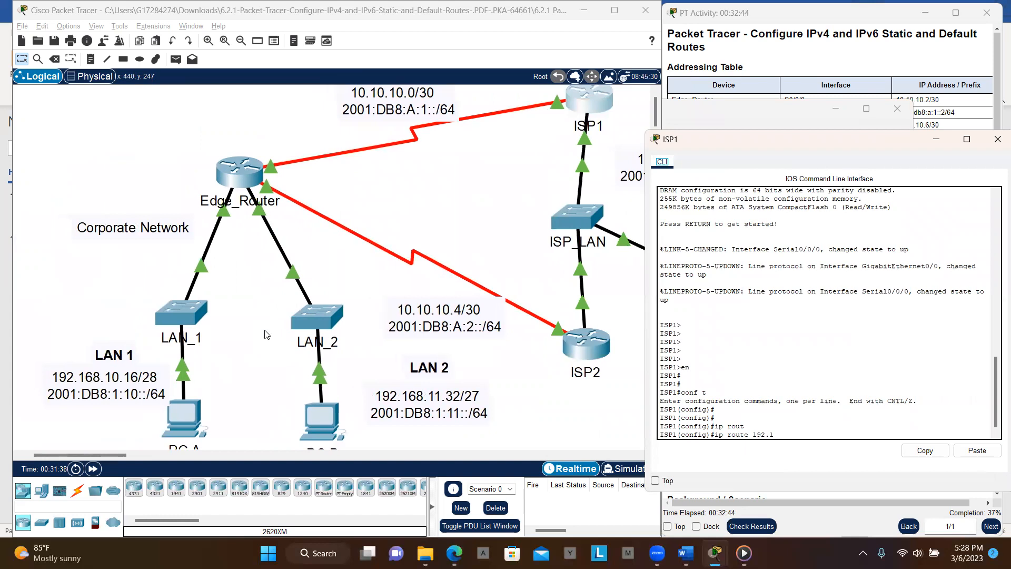
{"action": "scroll", "coordinate": [267, 334], "scroll_direction": "right", "scroll_amount": 1}
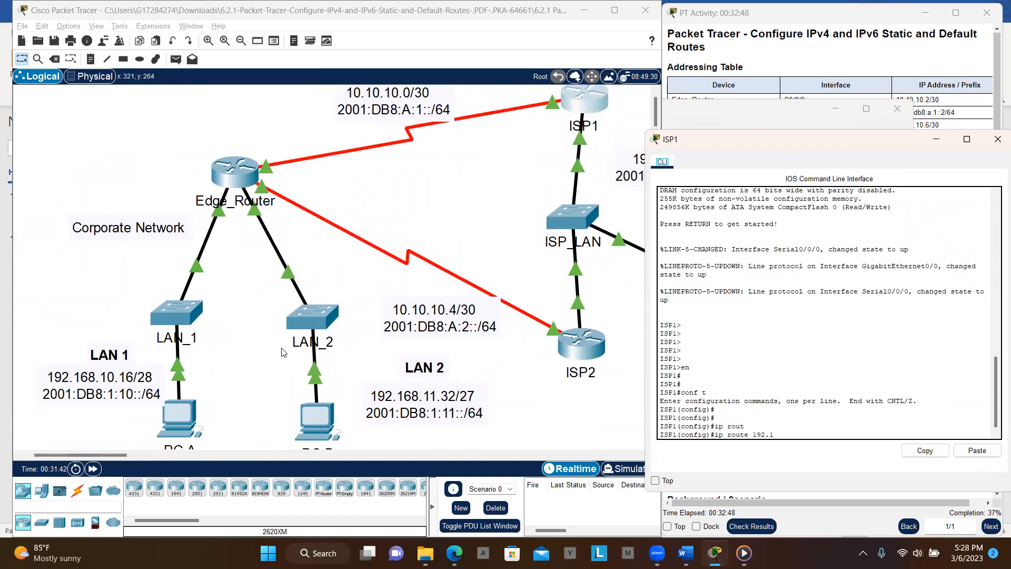
{"action": "left_click_drag", "start_coordinate": [780, 140], "coordinate": [518, 75]}
{"action": "left_click", "coordinate": [539, 375]}
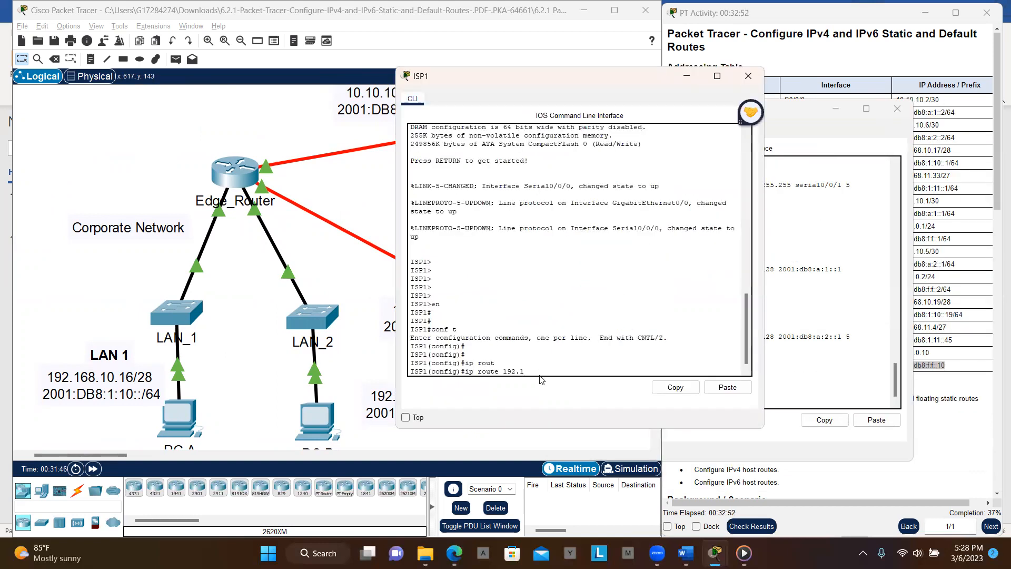
Step: Complete and submit ISP1's static route to LAN 1: network 192.168.10.16, mask 255.255.255.240, next hop 10.10.10.2
{"action": "type", "text": "68.10"}
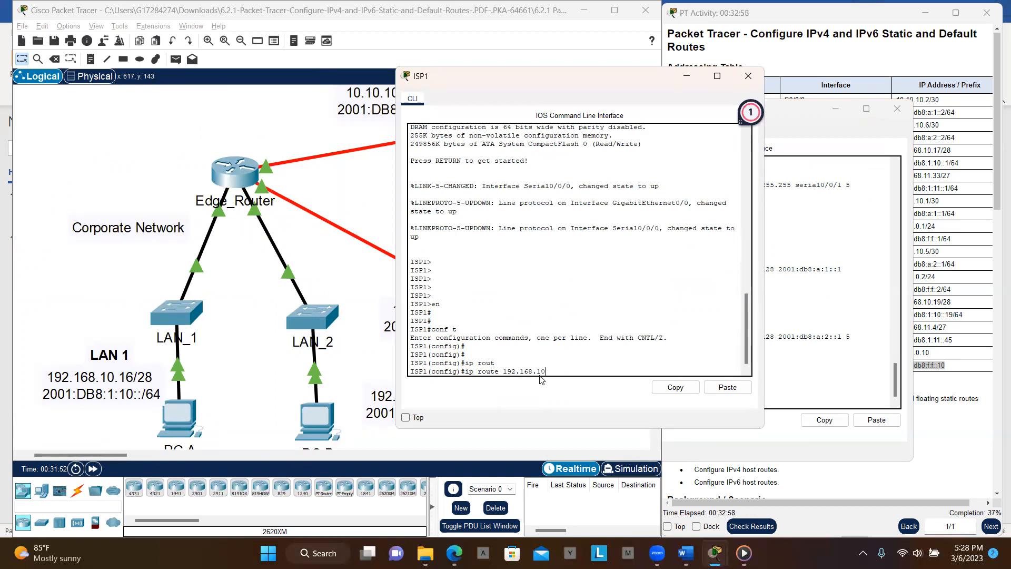
{"action": "type", "text": ".16 255.255.255.240"}
{"action": "type", "text": "10.10.10.2"}
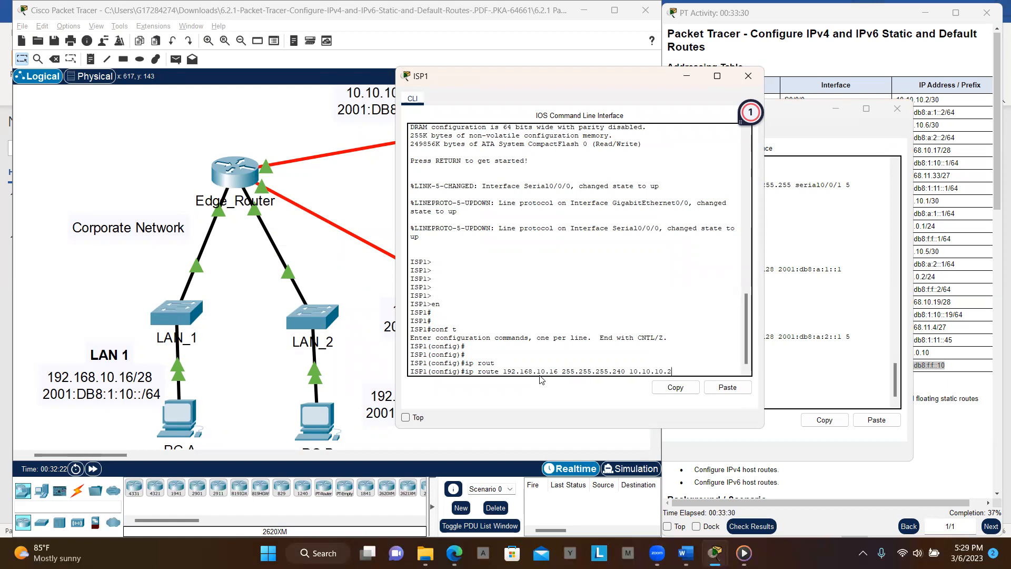
{"action": "key", "text": "Return"}
{"action": "key", "text": "Return"}
{"action": "key", "text": "Return"}
{"action": "key", "text": "Return"}
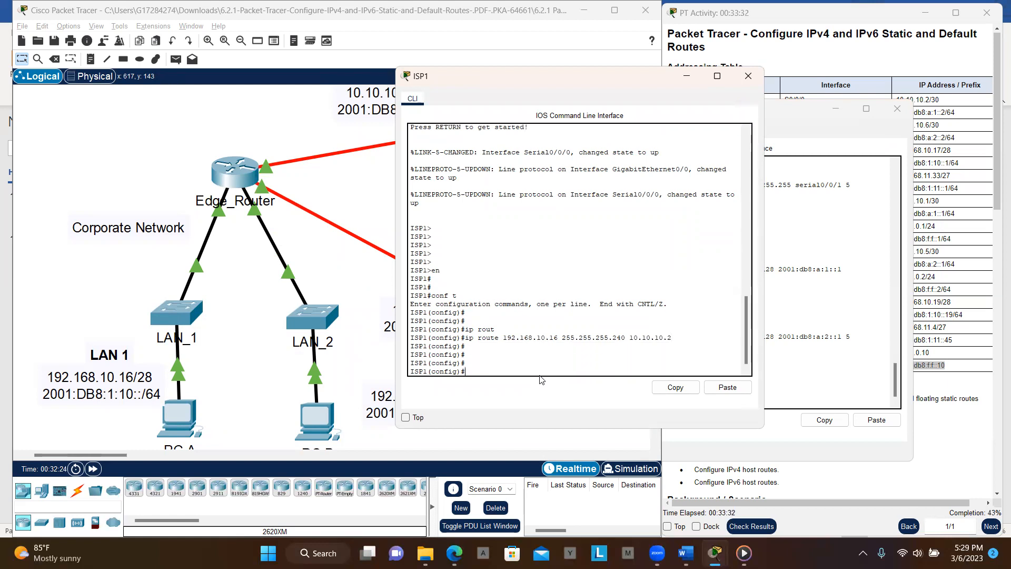
{"action": "key", "text": "Return"}
{"action": "key", "text": "Return"}
{"action": "key", "text": "Return"}
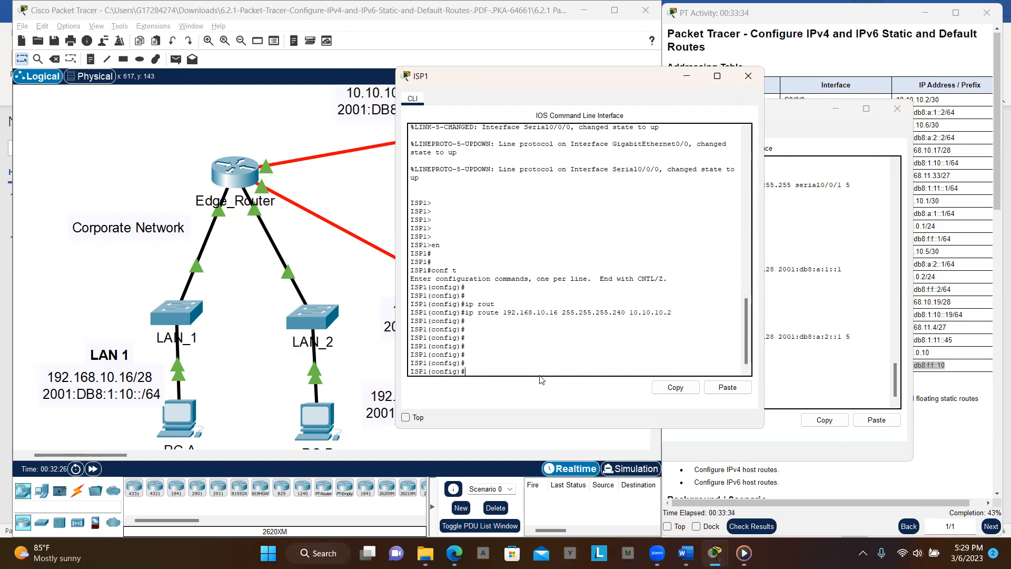
Step: Recall ISP1's LAN 1 route command and change its destination network to 192.168.11.32, as shown for LAN 2 in the topology
{"action": "key", "text": "Up"}
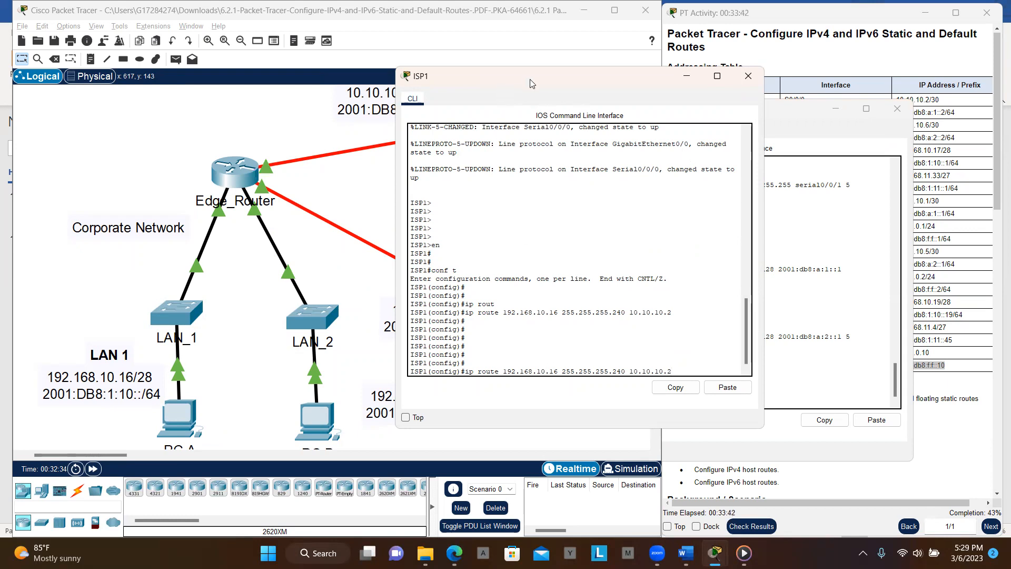
{"action": "left_click_drag", "start_coordinate": [580, 95], "coordinate": [701, 121]}
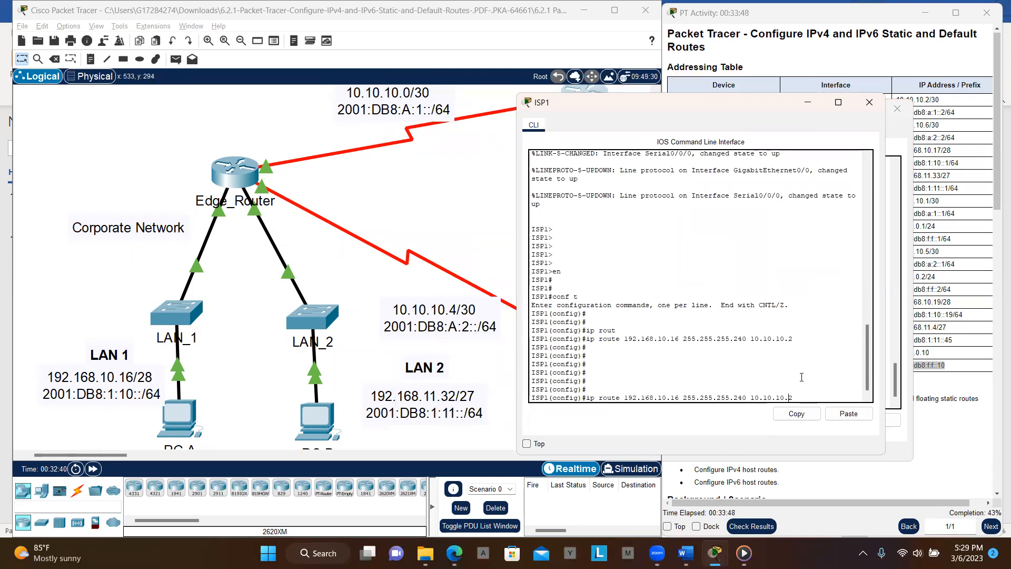
{"action": "key", "text": "Left"}
{"action": "key", "text": "Left"}
{"action": "key", "text": "Left"}
{"action": "key", "text": "Left"}
{"action": "key", "text": "Left"}
{"action": "key", "text": "Left"}
{"action": "key", "text": "Left"}
{"action": "key", "text": "Left"}
{"action": "key", "text": "Left"}
{"action": "key", "text": "Left"}
{"action": "key", "text": "Left"}
{"action": "key", "text": "Left"}
{"action": "key", "text": "Left"}
{"action": "key", "text": "Left"}
{"action": "key", "text": "Left"}
{"action": "key", "text": "Left"}
{"action": "key", "text": "Left"}
{"action": "key", "text": "Left"}
{"action": "key", "text": "Left"}
{"action": "key", "text": "BackSpace"}
{"action": "type", "text": "1"}
{"action": "key", "text": "Right"}
{"action": "key", "text": "Right"}
{"action": "key", "text": "Right"}
{"action": "key", "text": "BackSpace"}
{"action": "key", "text": "BackSpace"}
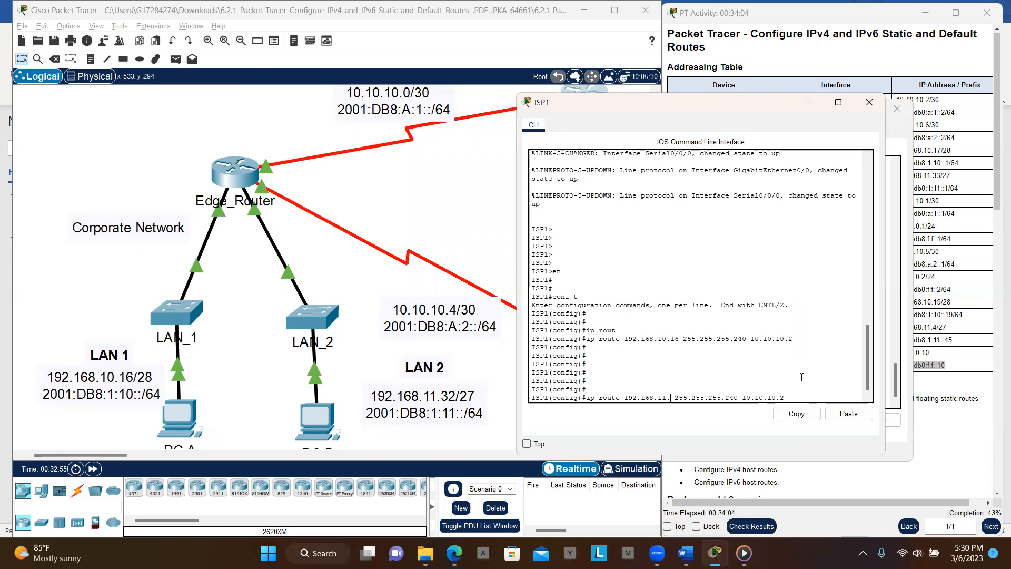
{"action": "type", "text": "32"}
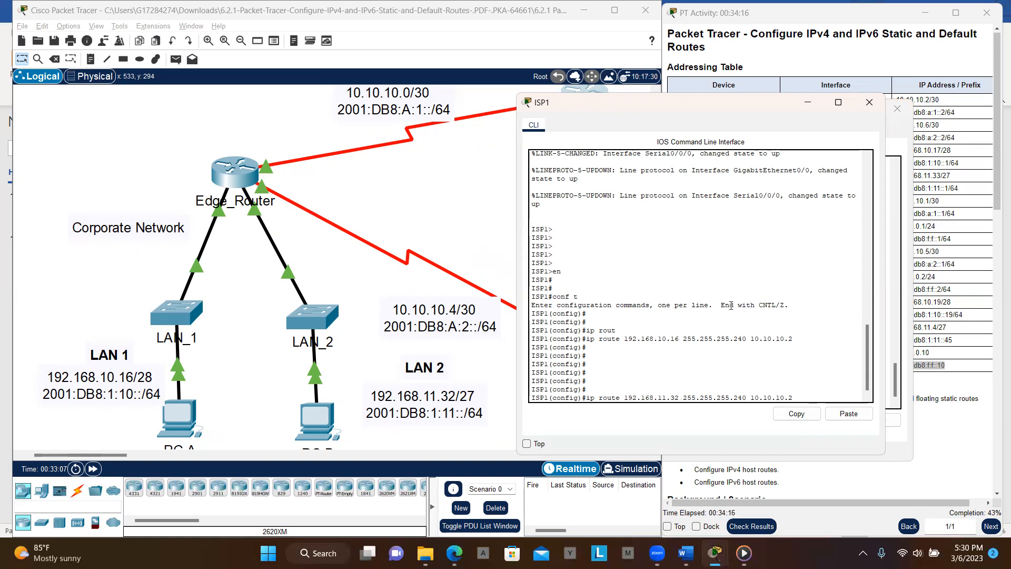
Step: Change the recalled route's mask to 255.255.255.224 and submit ISP1's static route to LAN 2 through 10.10.10.2
{"action": "scroll", "coordinate": [761, 301], "scroll_direction": "up", "scroll_amount": 2}
{"action": "scroll", "coordinate": [757, 280], "scroll_direction": "down", "scroll_amount": 3}
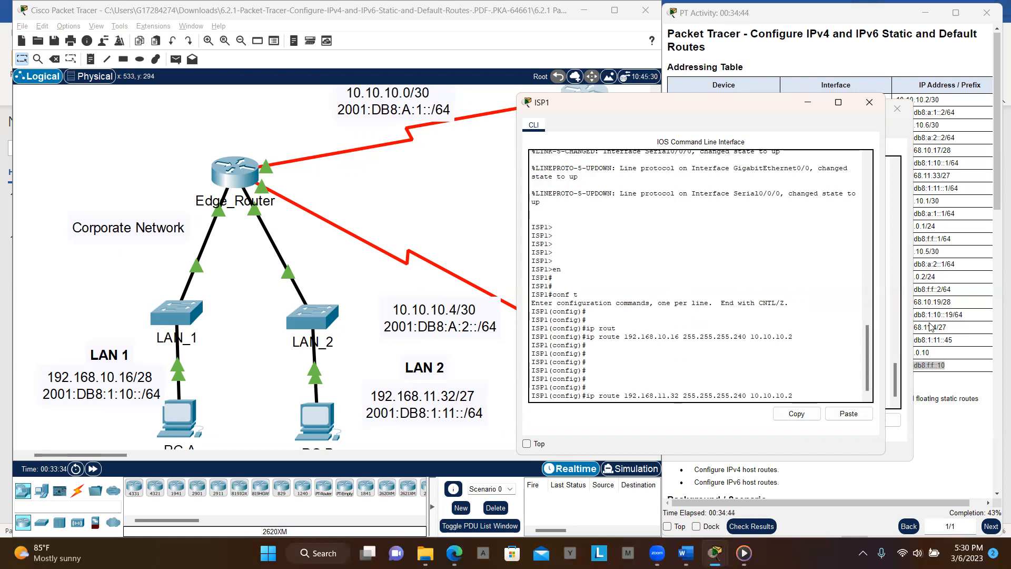
{"action": "left_click", "coordinate": [806, 389]}
{"action": "left_click", "coordinate": [799, 398]}
{"action": "type", "text": "2"}
{"action": "key", "text": "Delete"}
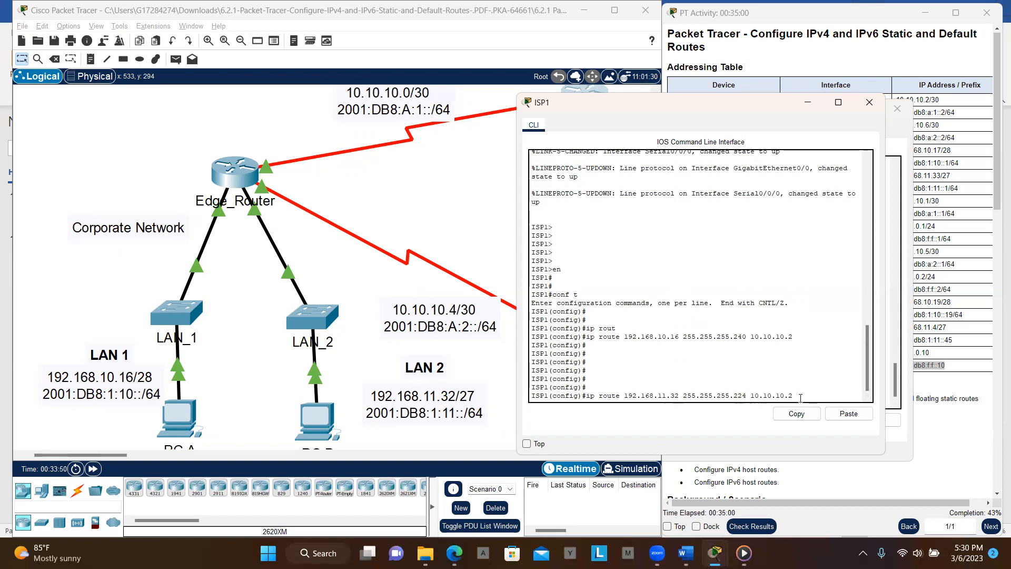
{"action": "key", "text": "Return"}
{"action": "key", "text": "Return"}
{"action": "key", "text": "Return"}
{"action": "key", "text": "Return"}
{"action": "key", "text": "Return"}
{"action": "key", "text": "Return"}
{"action": "key", "text": "Return"}
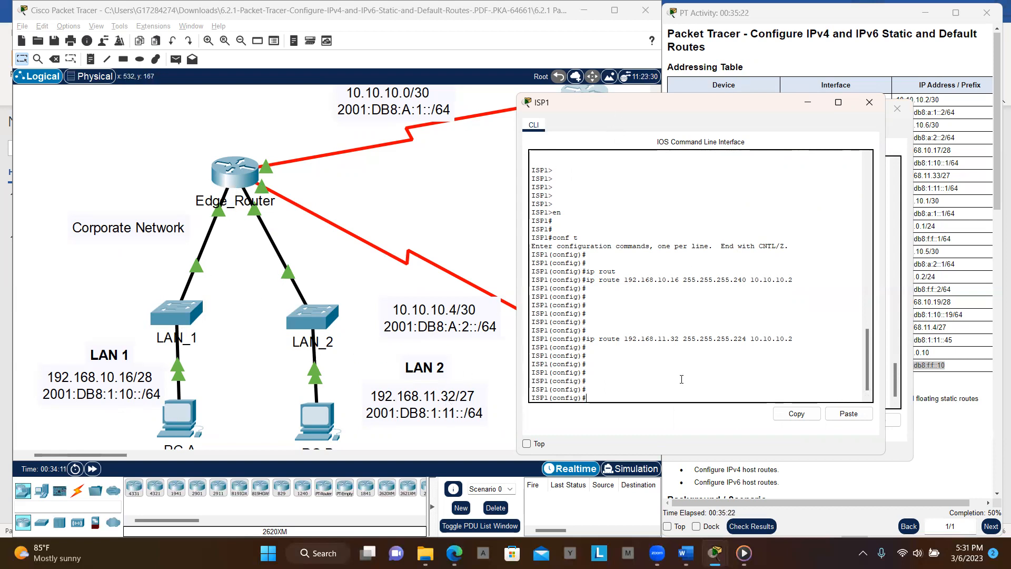
Step: Recall ISP1's LAN 1 route and submit it as a floating static route with exit interface g0/0 and distance 5
{"action": "key", "text": "Up"}
{"action": "key", "text": "Up"}
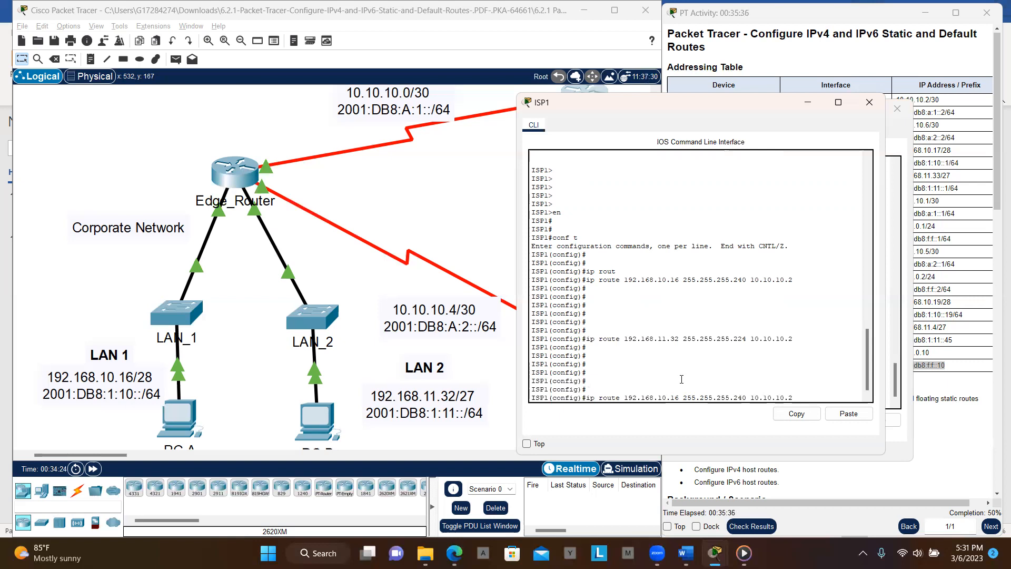
{"action": "key", "text": "BackSpace"}
{"action": "key", "text": "BackSpace"}
{"action": "key", "text": "BackSpace"}
{"action": "key", "text": "BackSpace"}
{"action": "key", "text": "BackSpace"}
{"action": "key", "text": "BackSpace"}
{"action": "key", "text": "BackSpace"}
{"action": "key", "text": "BackSpace"}
{"action": "type", "text": "gi/0 5"}
{"action": "key", "text": "Return"}
{"action": "key", "text": "Return"}
{"action": "key", "text": "Return"}
{"action": "key", "text": "Return"}
{"action": "key", "text": "Return"}
{"action": "key", "text": "Return"}
Step: Submit ISP1's floating static route to LAN 2: network 192.168.11.32, mask 255.255.255.224, exit interface g0/0, distance 5
{"action": "key", "text": "Up"}
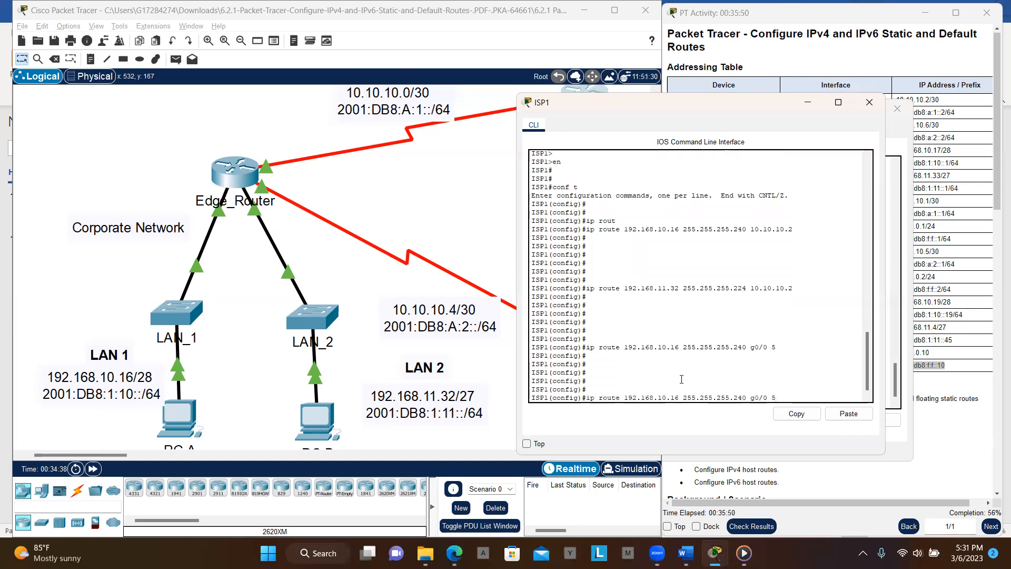
{"action": "key", "text": "Up"}
{"action": "key", "text": "BackSpace"}
{"action": "key", "text": "BackSpace"}
{"action": "key", "text": "BackSpace"}
{"action": "key", "text": "BackSpace"}
{"action": "key", "text": "BackSpace"}
{"action": "key", "text": "BackSpace"}
{"action": "key", "text": "BackSpace"}
{"action": "key", "text": "BackSpace"}
{"action": "key", "text": "BackSpace"}
{"action": "type", "text": "g0/"}
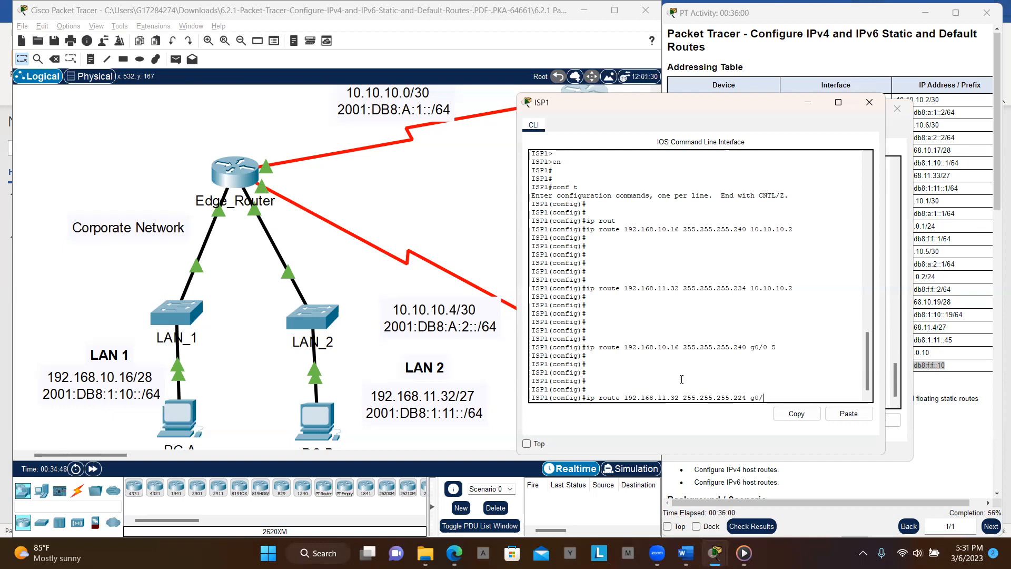
{"action": "type", "text": "0 5"}
{"action": "key", "text": "Return"}
{"action": "key", "text": "Return"}
{"action": "key", "text": "Return"}
{"action": "key", "text": "Return"}
{"action": "key", "text": "Return"}
{"action": "key", "text": "Return"}
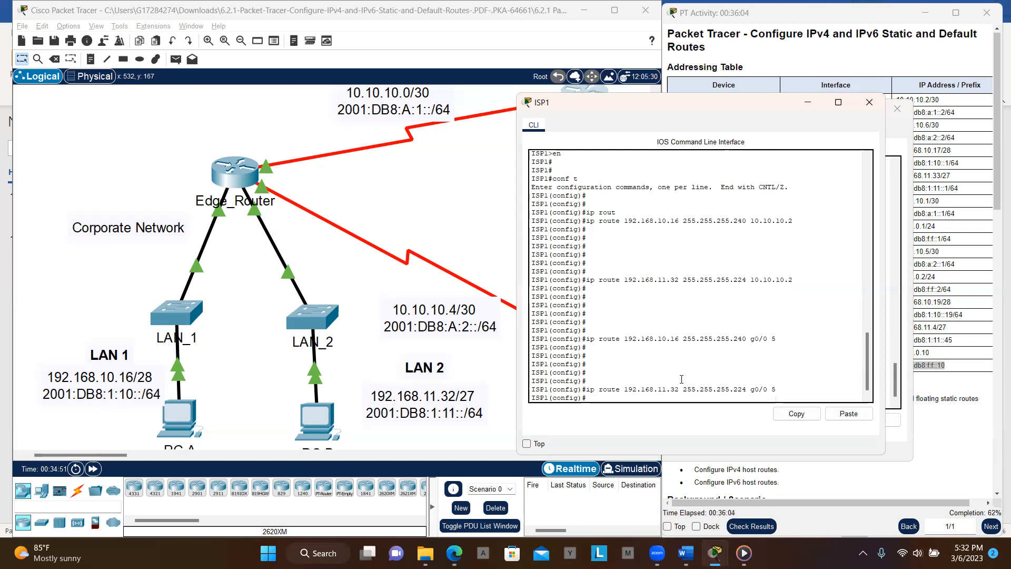
{"action": "key", "text": "Return"}
{"action": "key", "text": "Return"}
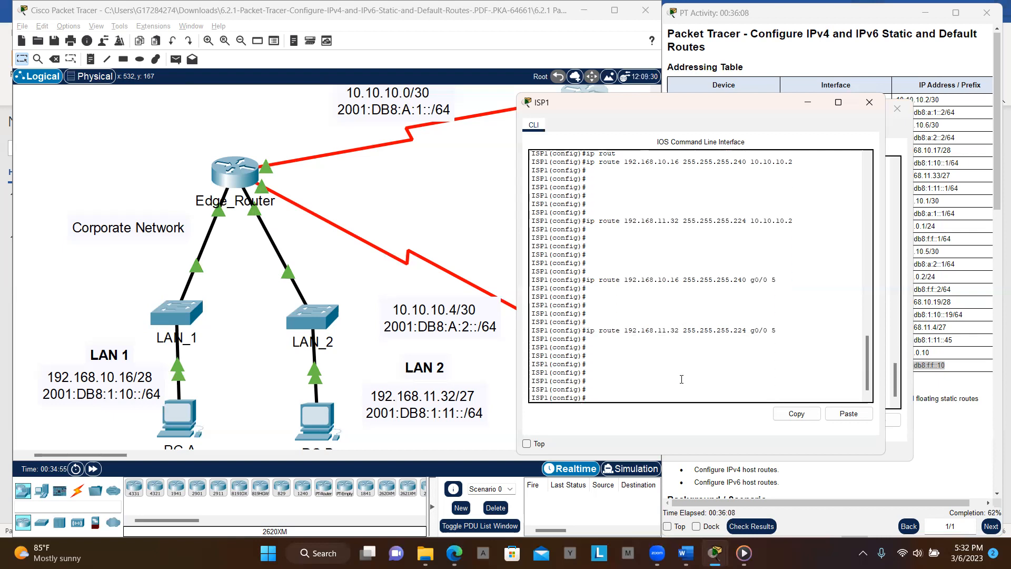
Step: Begin ISP1's ipv6 route command for 2001:db8:1:10::/64 using Edge_Router's G0/0 address from the addressing table, with 2001:db8:1:10::1 as next hop
{"action": "type", "text": "ipv6 route"}
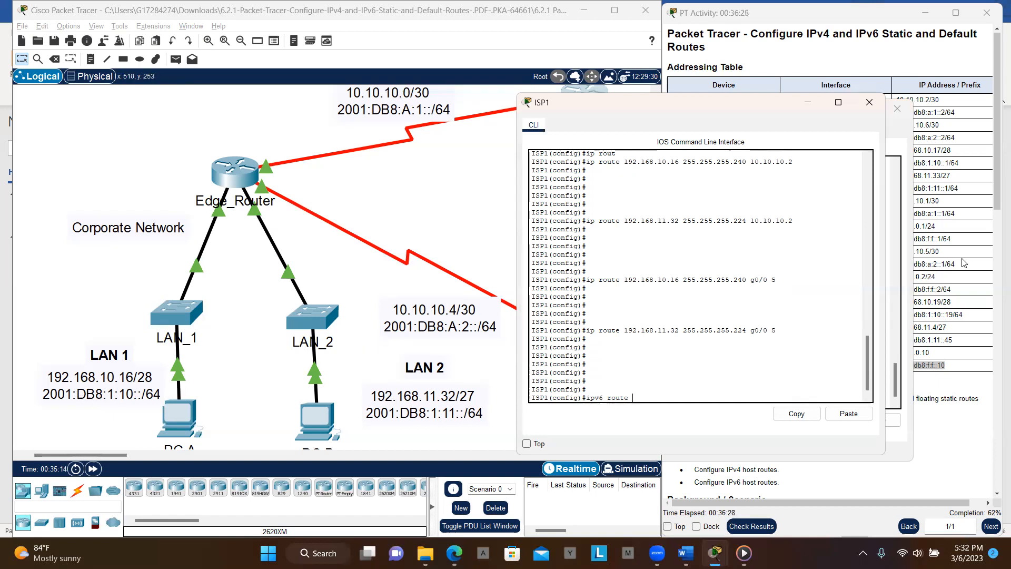
{"action": "left_click", "coordinate": [954, 366]}
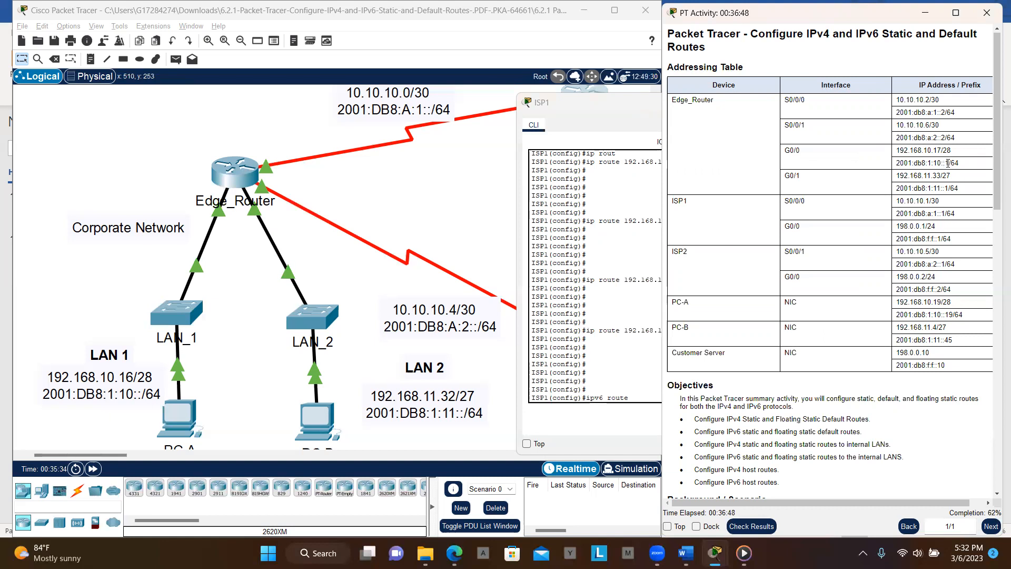
{"action": "left_click_drag", "start_coordinate": [949, 162], "coordinate": [893, 166]}
{"action": "key", "text": "ctrl+c"}
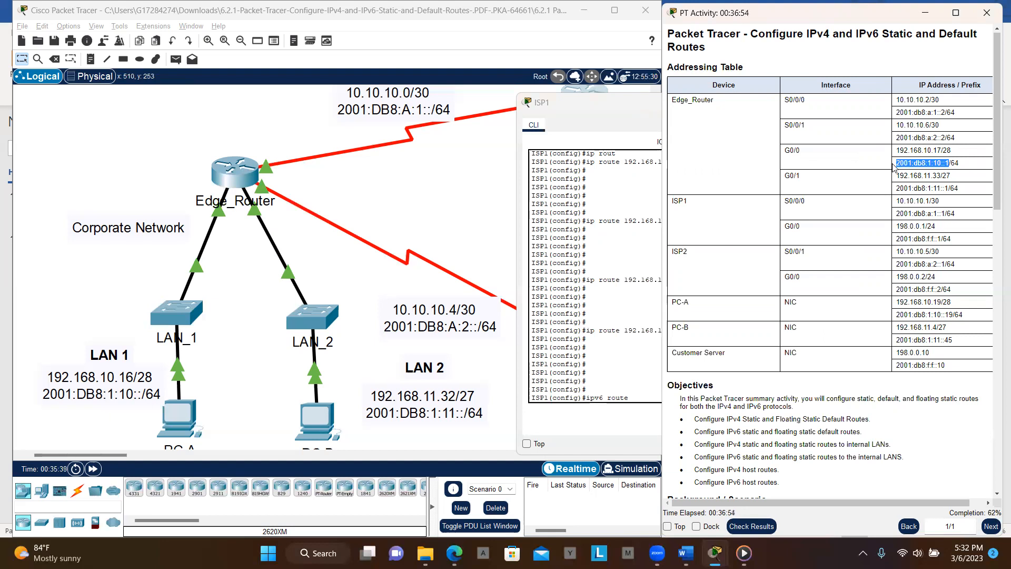
{"action": "left_click", "coordinate": [651, 398]}
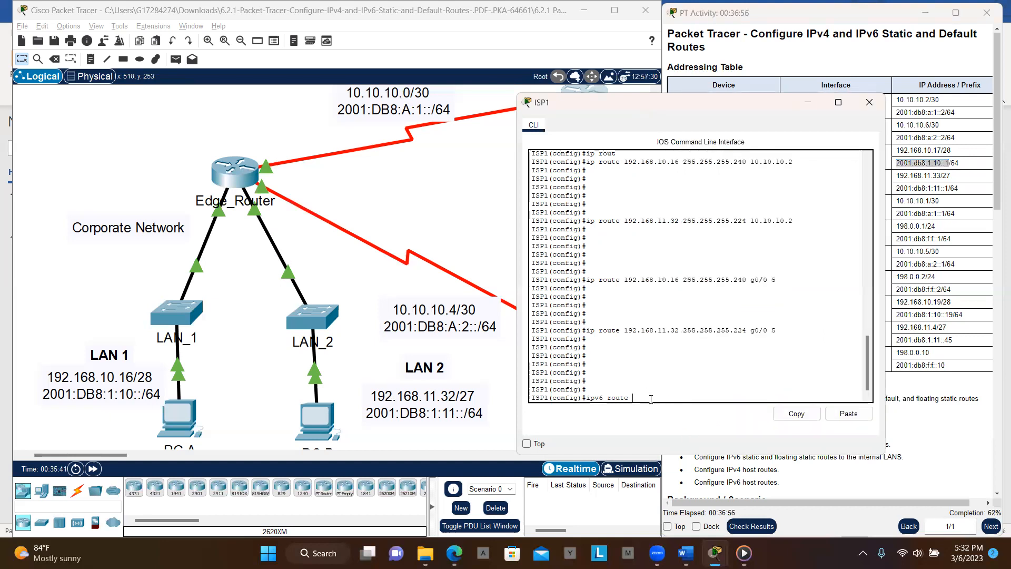
{"action": "type", "text": "ipv6 route"}
{"action": "left_click", "coordinate": [844, 414]}
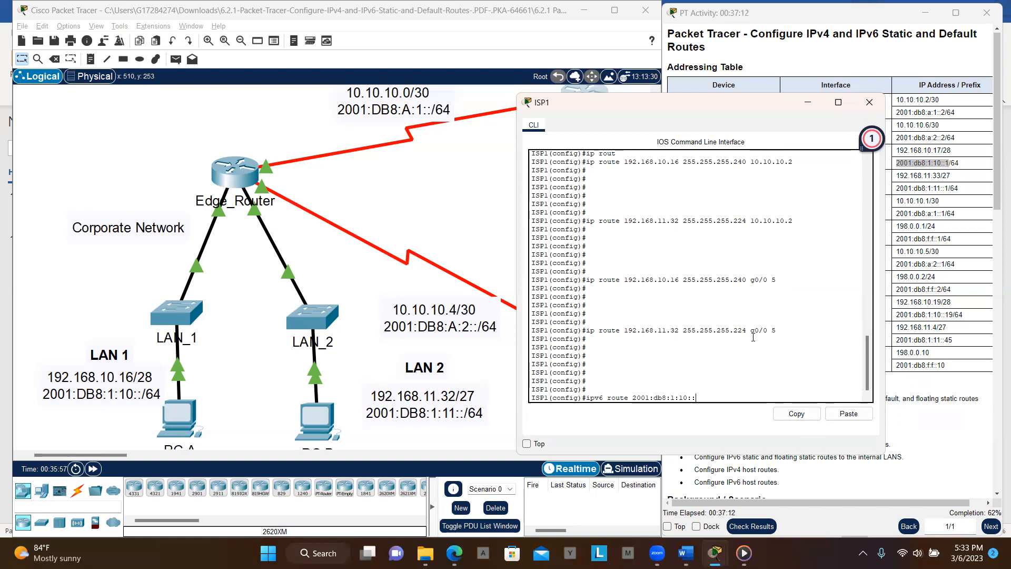
{"action": "type", "text": "/64"}
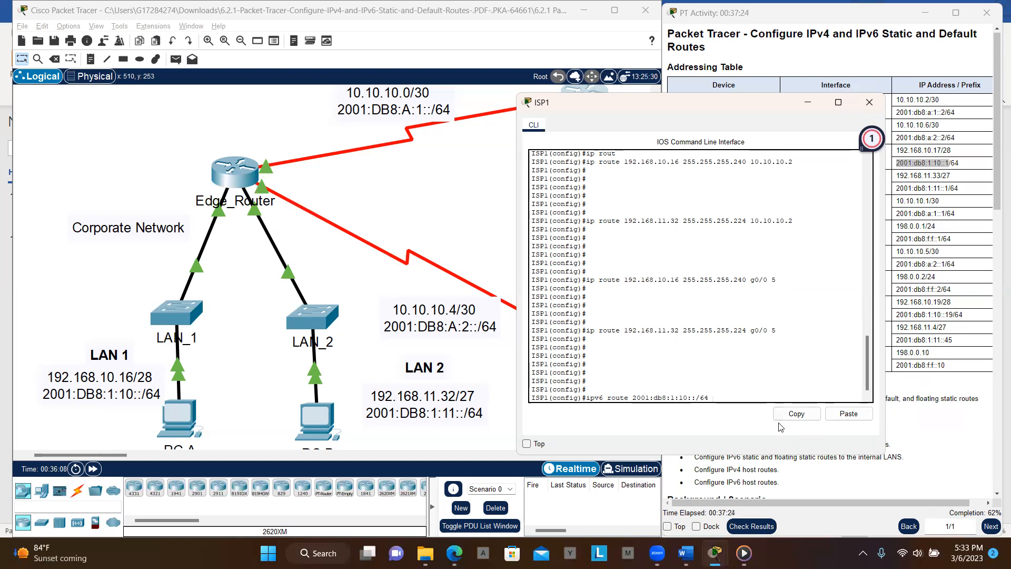
{"action": "left_click", "coordinate": [849, 414]}
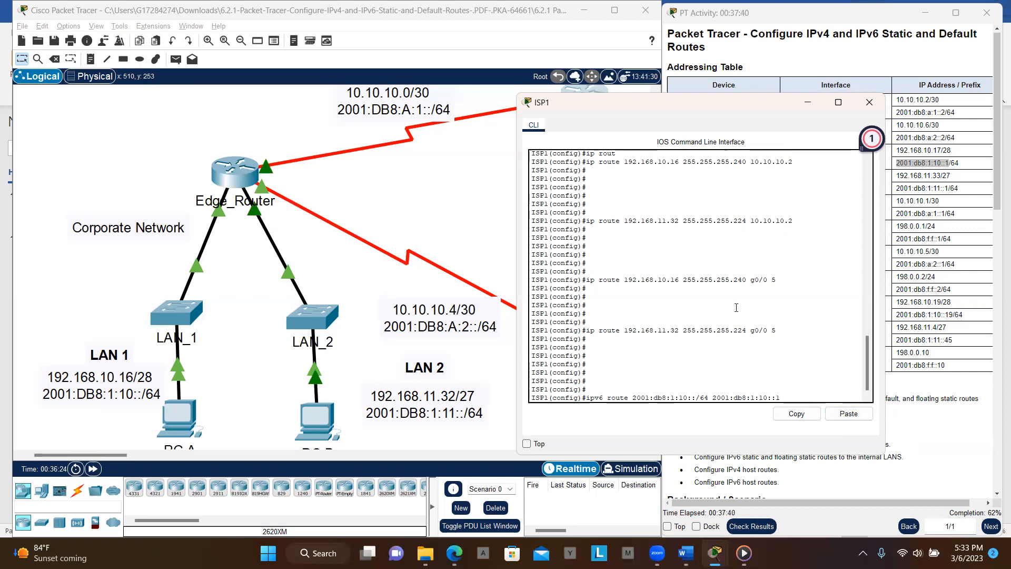
Step: Examine the topology links between the LANs, Edge_Router, ISP1 and ISP2 to work out the IPv6 route's next hop
{"action": "scroll", "coordinate": [443, 247], "scroll_direction": "up", "scroll_amount": 1}
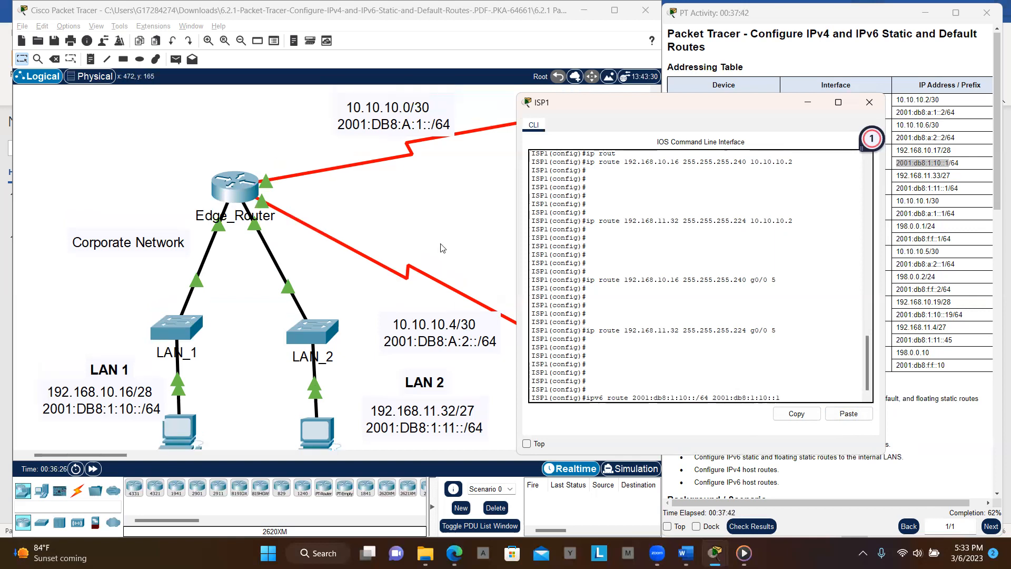
{"action": "scroll", "coordinate": [442, 247], "scroll_direction": "down", "scroll_amount": 2}
{"action": "scroll", "coordinate": [442, 247], "scroll_direction": "right", "scroll_amount": 5}
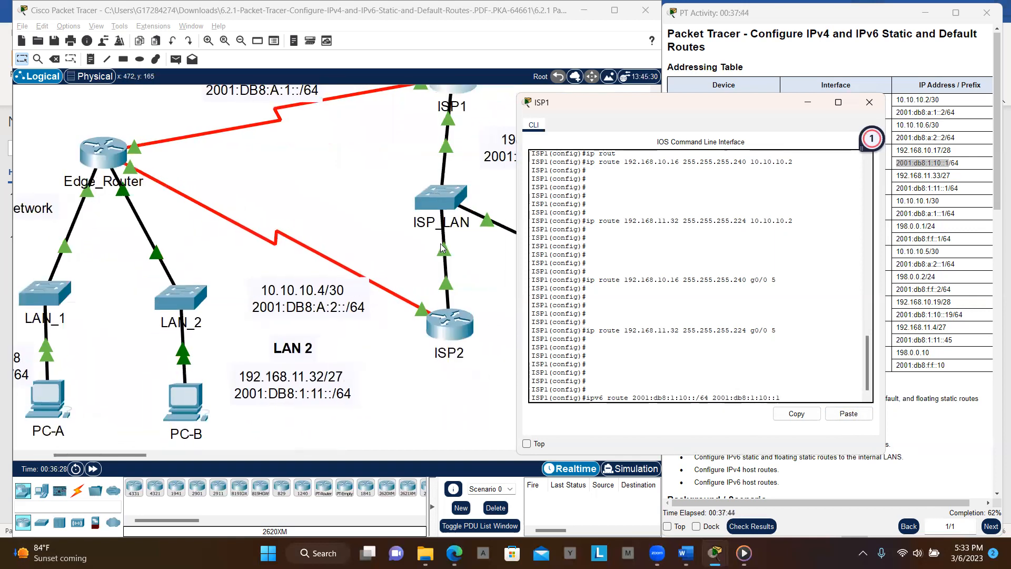
{"action": "scroll", "coordinate": [442, 248], "scroll_direction": "right", "scroll_amount": 5}
{"action": "scroll", "coordinate": [442, 248], "scroll_direction": "up", "scroll_amount": 1}
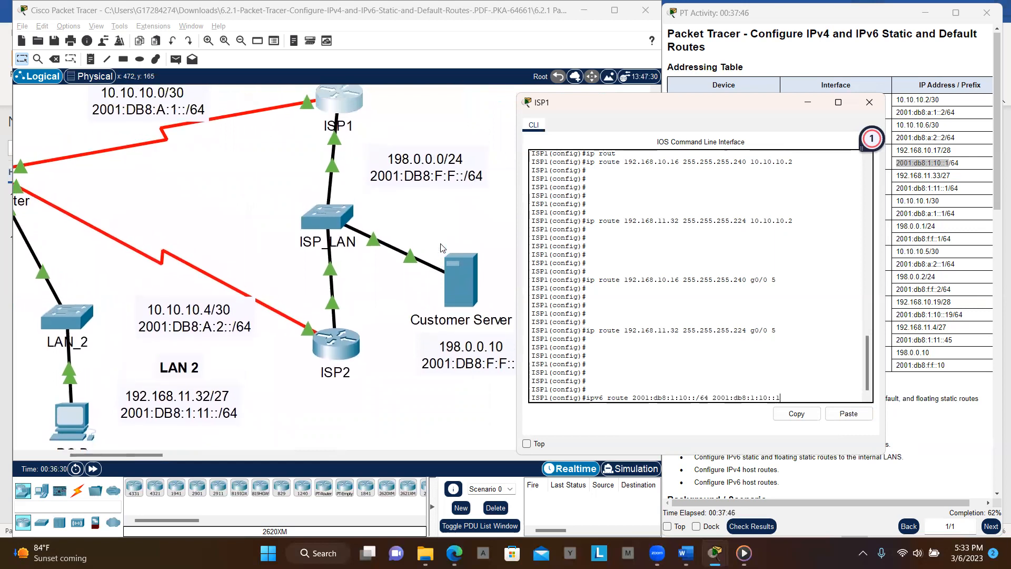
{"action": "scroll", "coordinate": [442, 248], "scroll_direction": "right", "scroll_amount": 2}
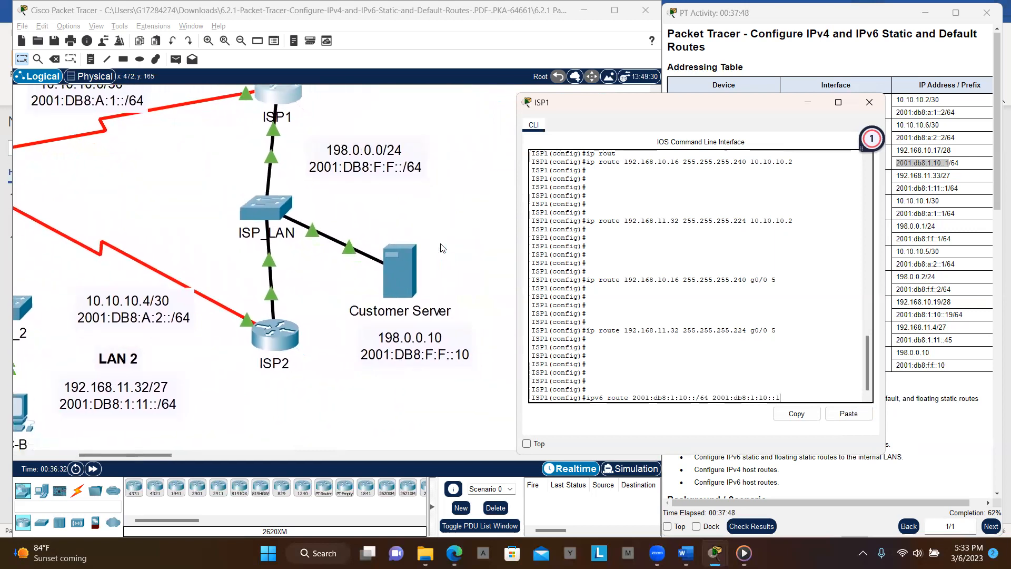
{"action": "scroll", "coordinate": [442, 248], "scroll_direction": "left", "scroll_amount": 6}
{"action": "scroll", "coordinate": [441, 247], "scroll_direction": "right", "scroll_amount": 1}
{"action": "scroll", "coordinate": [441, 247], "scroll_direction": "up", "scroll_amount": 1}
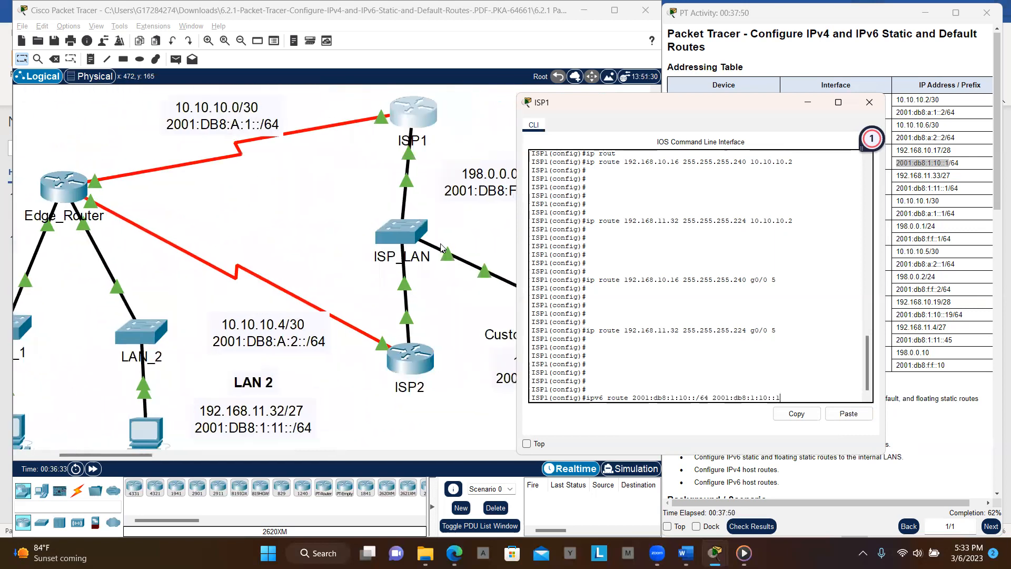
{"action": "scroll", "coordinate": [442, 247], "scroll_direction": "left", "scroll_amount": 5}
{"action": "scroll", "coordinate": [441, 248], "scroll_direction": "down", "scroll_amount": 4}
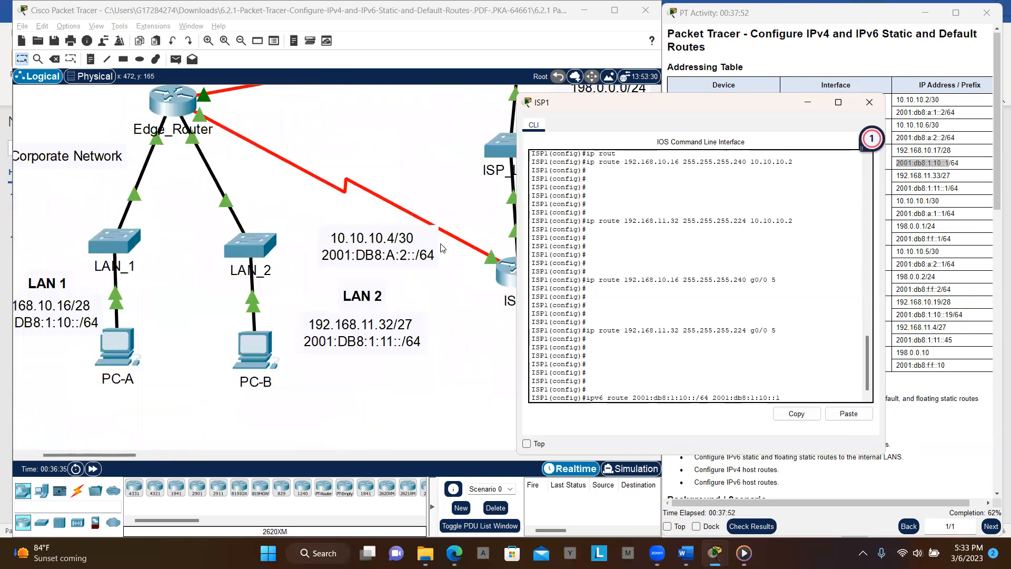
{"action": "scroll", "coordinate": [441, 248], "scroll_direction": "left", "scroll_amount": 1}
{"action": "scroll", "coordinate": [442, 248], "scroll_direction": "up", "scroll_amount": 2}
{"action": "scroll", "coordinate": [441, 248], "scroll_direction": "right", "scroll_amount": 4}
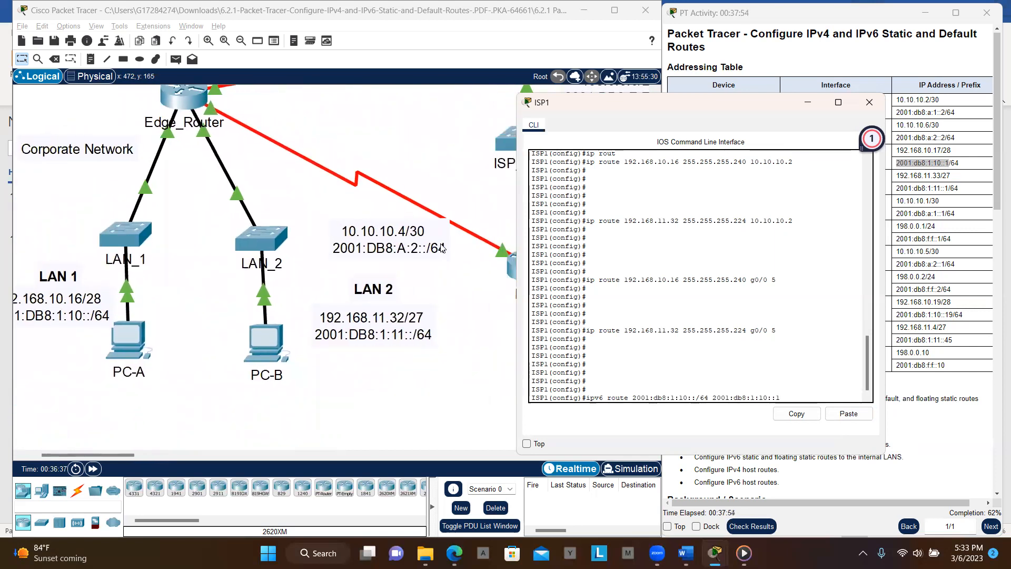
{"action": "scroll", "coordinate": [442, 248], "scroll_direction": "right", "scroll_amount": 2}
{"action": "scroll", "coordinate": [441, 248], "scroll_direction": "up", "scroll_amount": 1}
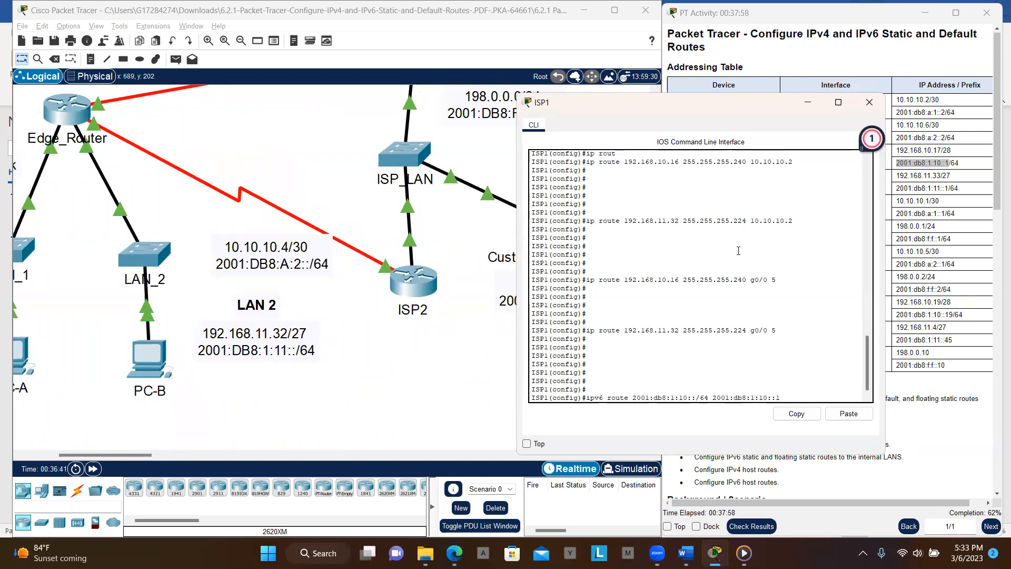
Step: Copy ISP2's G0/0 IPv6 address without its prefix length from the activity's addressing table
{"action": "left_click", "coordinate": [949, 267]}
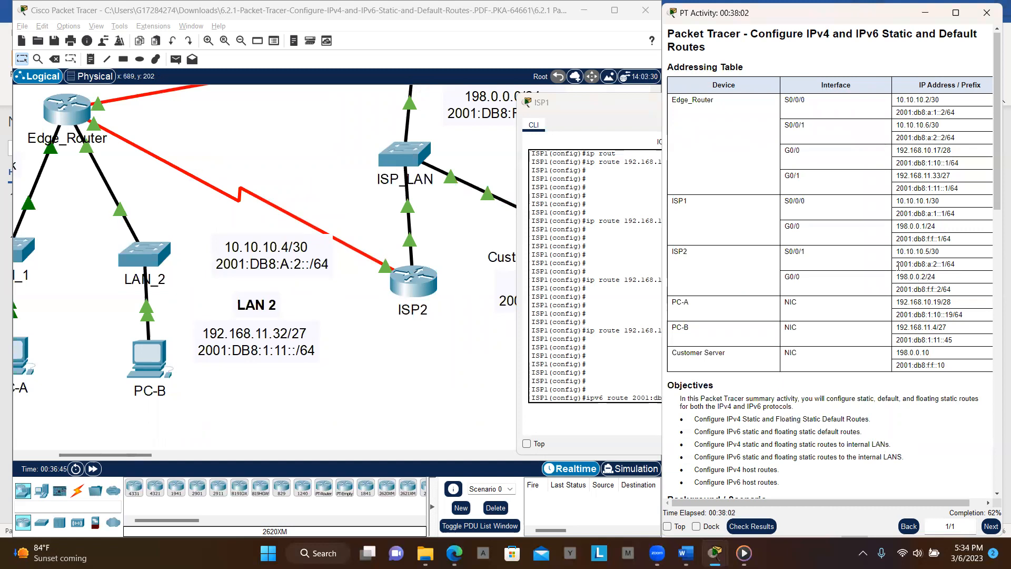
{"action": "left_click_drag", "start_coordinate": [896, 265], "coordinate": [944, 264]}
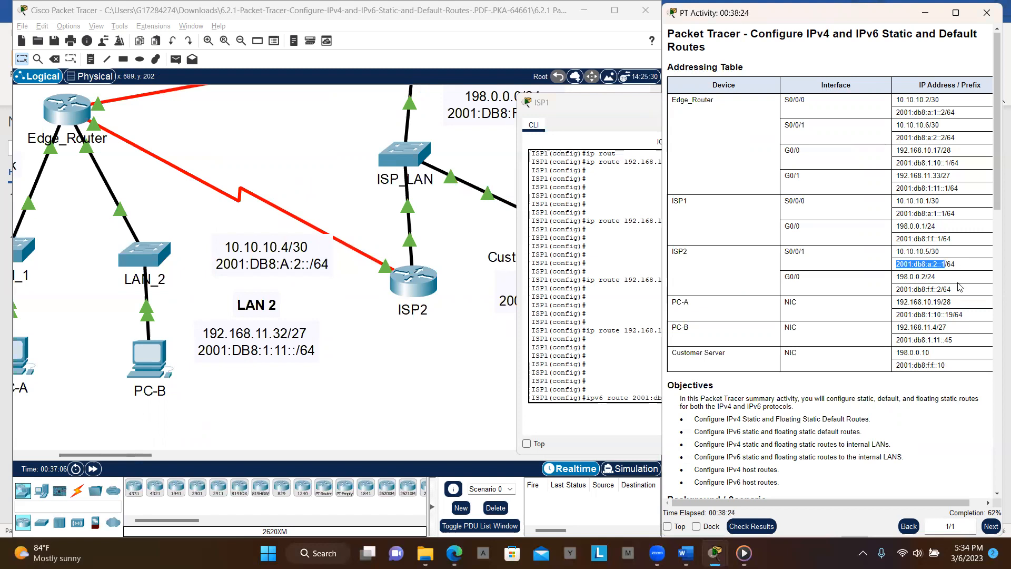
{"action": "left_click_drag", "start_coordinate": [942, 289], "coordinate": [898, 296]}
{"action": "key", "text": "ctrl+c"}
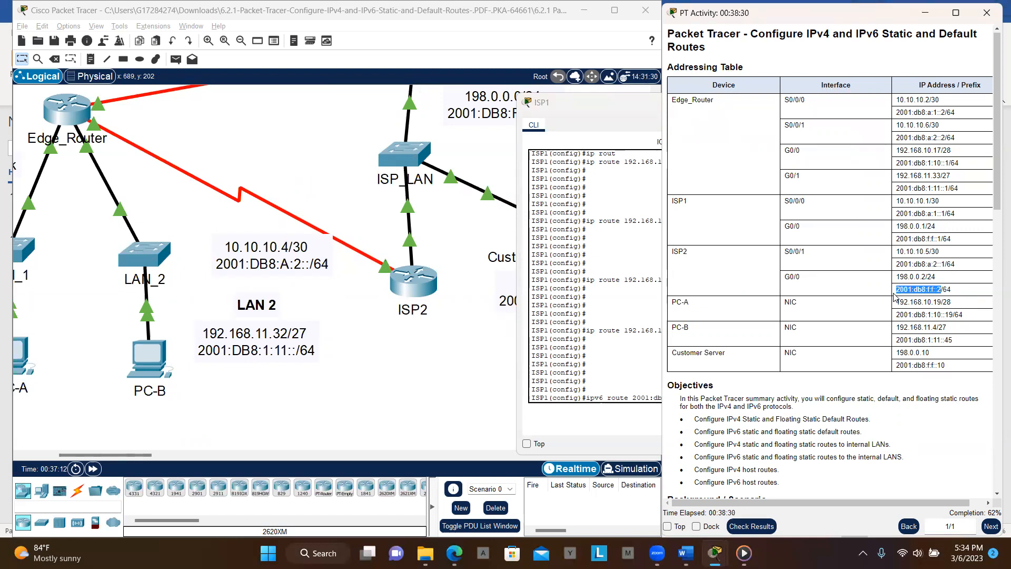
Step: Replace the next hop with 2001:db8:f:f::2 and submit ISP1's IPv6 route to 2001:db8:1:10::/64
{"action": "left_click", "coordinate": [657, 350]}
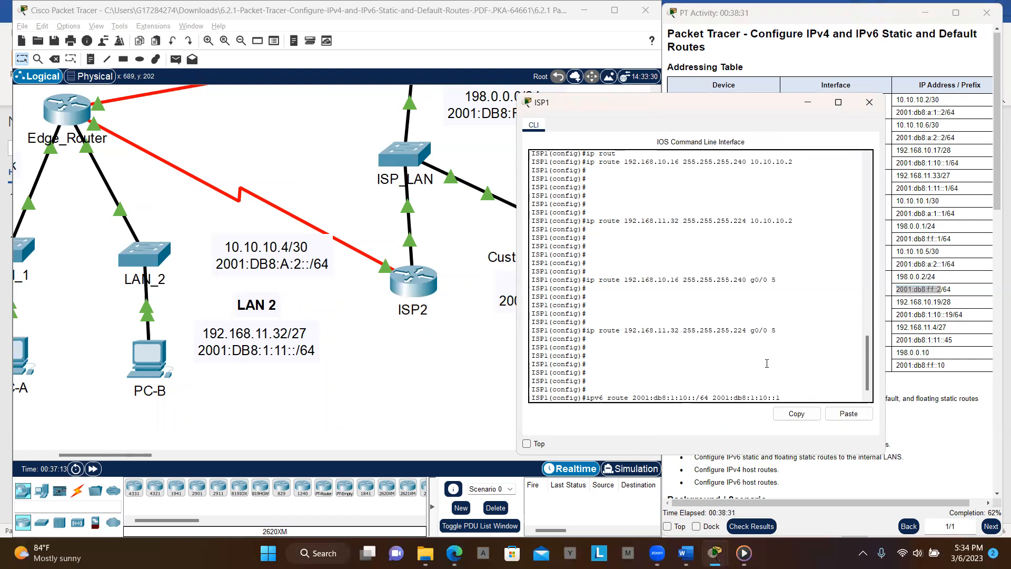
{"action": "key", "text": "BackSpace"}
{"action": "key", "text": "BackSpace"}
{"action": "key", "text": "BackSpace"}
{"action": "key", "text": "BackSpace"}
{"action": "key", "text": "BackSpace"}
{"action": "key", "text": "BackSpace"}
{"action": "key", "text": "BackSpace"}
{"action": "key", "text": "BackSpace"}
{"action": "key", "text": "BackSpace"}
{"action": "key", "text": "BackSpace"}
{"action": "key", "text": "BackSpace"}
{"action": "key", "text": "BackSpace"}
{"action": "key", "text": "BackSpace"}
{"action": "key", "text": "BackSpace"}
{"action": "key", "text": "BackSpace"}
{"action": "key", "text": "BackSpace"}
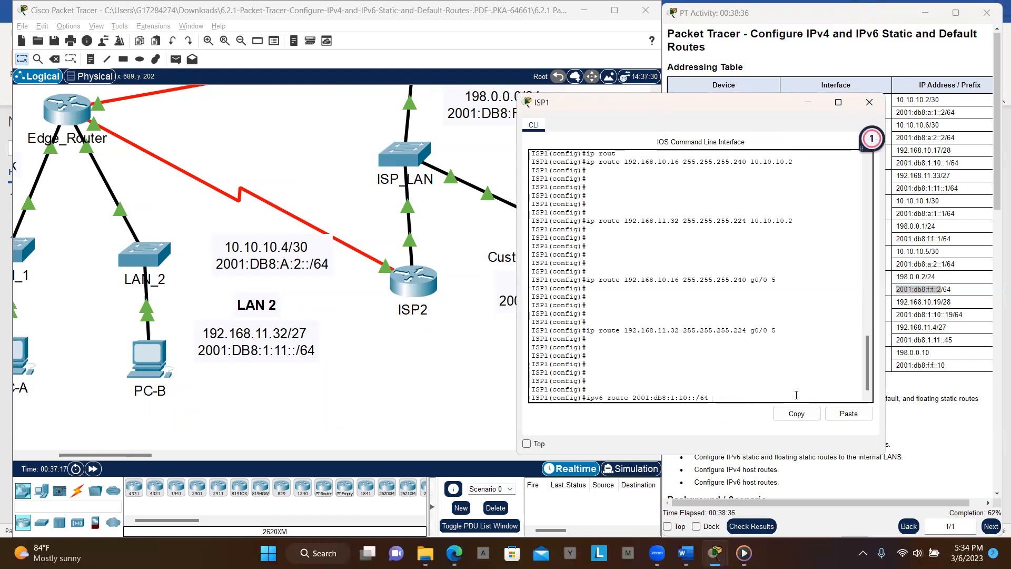
{"action": "left_click", "coordinate": [846, 414]}
{"action": "key", "text": "Return"}
{"action": "key", "text": "Return"}
{"action": "key", "text": "Return"}
{"action": "key", "text": "Return"}
{"action": "key", "text": "Return"}
{"action": "key", "text": "Return"}
{"action": "key", "text": "Return"}
{"action": "key", "text": "Return"}
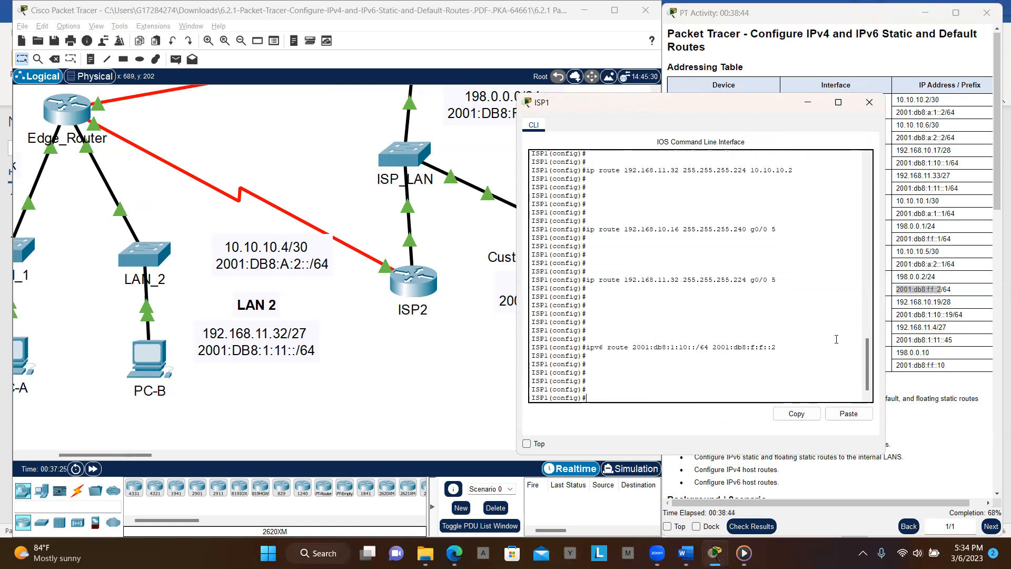
Step: Add ISP1's IPv6 static route to 2001:db8:1:11::/64 via 2001:db8:f:f::2 by reusing the previous route command
{"action": "key", "text": "Up"}
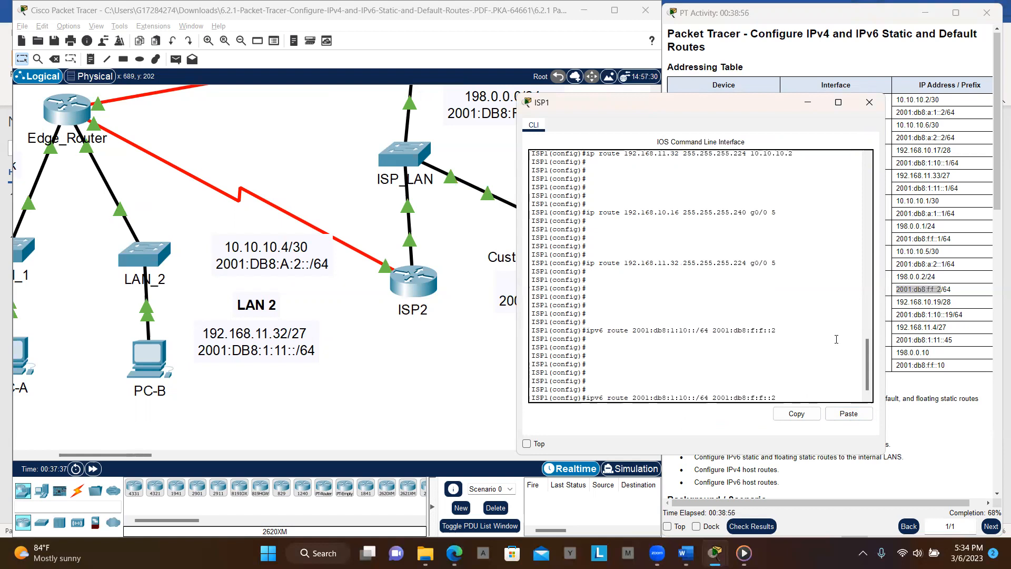
{"action": "key", "text": "Left"}
{"action": "key", "text": "Left"}
{"action": "key", "text": "Left"}
{"action": "key", "text": "Left"}
{"action": "key", "text": "Left"}
{"action": "key", "text": "Left"}
{"action": "key", "text": "Left"}
{"action": "key", "text": "Left"}
{"action": "key", "text": "Left"}
{"action": "key", "text": "Left"}
{"action": "key", "text": "Left"}
{"action": "key", "text": "Left"}
{"action": "key", "text": "Left"}
{"action": "key", "text": "Left"}
{"action": "key", "text": "Left"}
{"action": "key", "text": "Left"}
{"action": "key", "text": "BackSpace"}
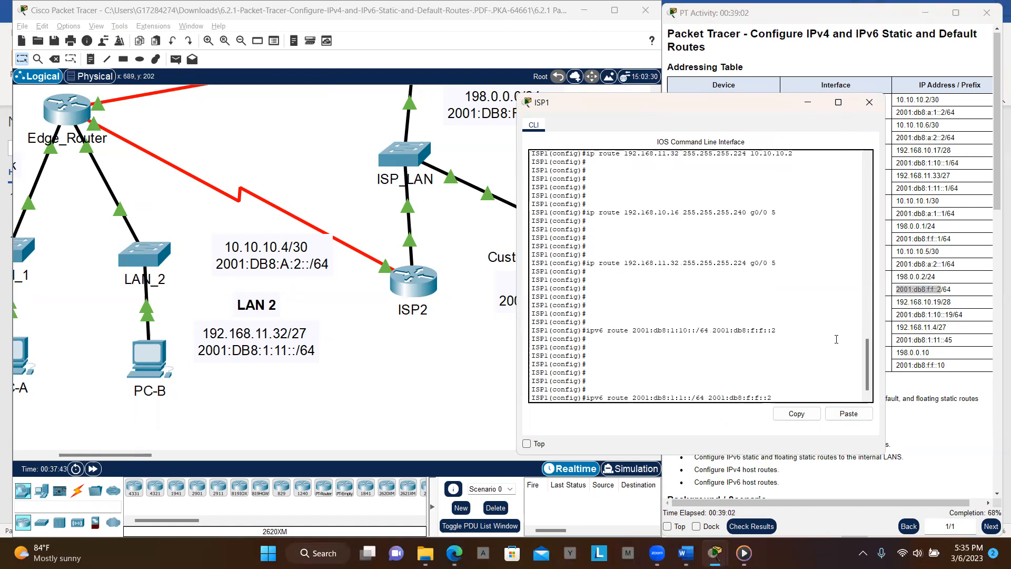
{"action": "type", "text": "1"}
{"action": "key", "text": "Return"}
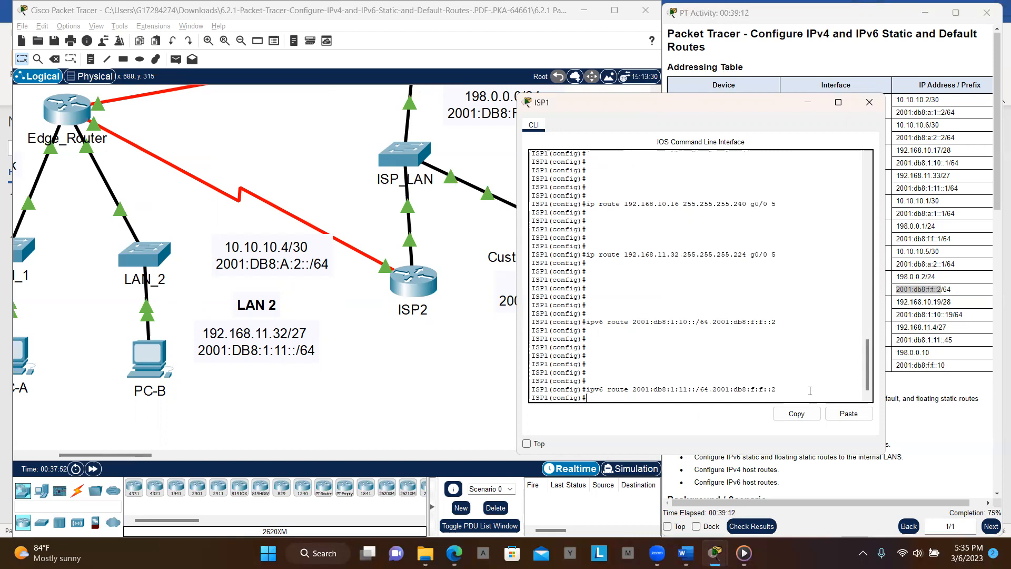
{"action": "key", "text": "Return"}
{"action": "key", "text": "Return"}
{"action": "key", "text": "Return"}
{"action": "key", "text": "Return"}
{"action": "key", "text": "Return"}
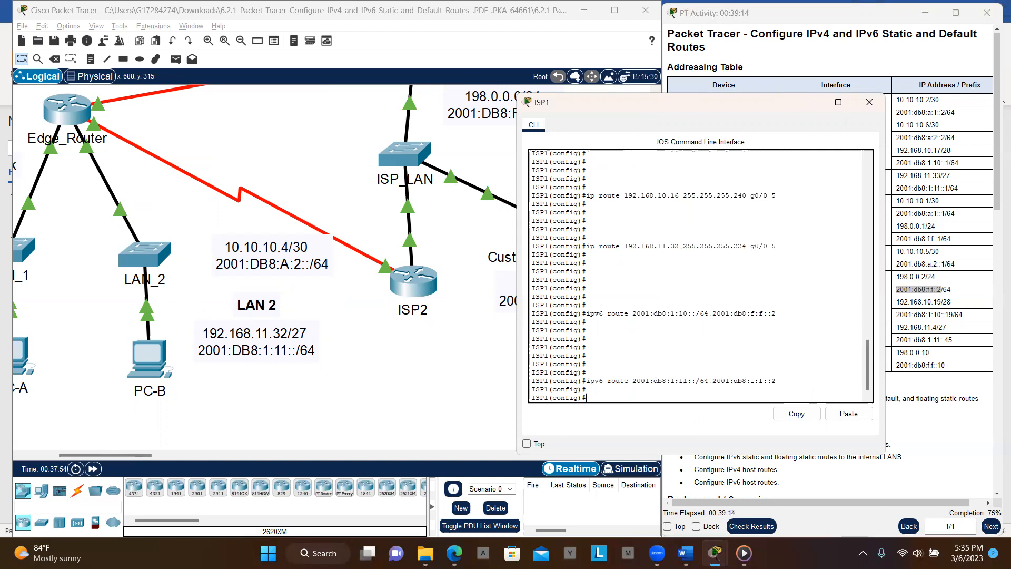
Step: Add ISP1's floating IPv6 static route to 2001:db8:1:10::/64 via 2001:db8:f:f::2 with administrative distance 5
{"action": "key", "text": "Up"}
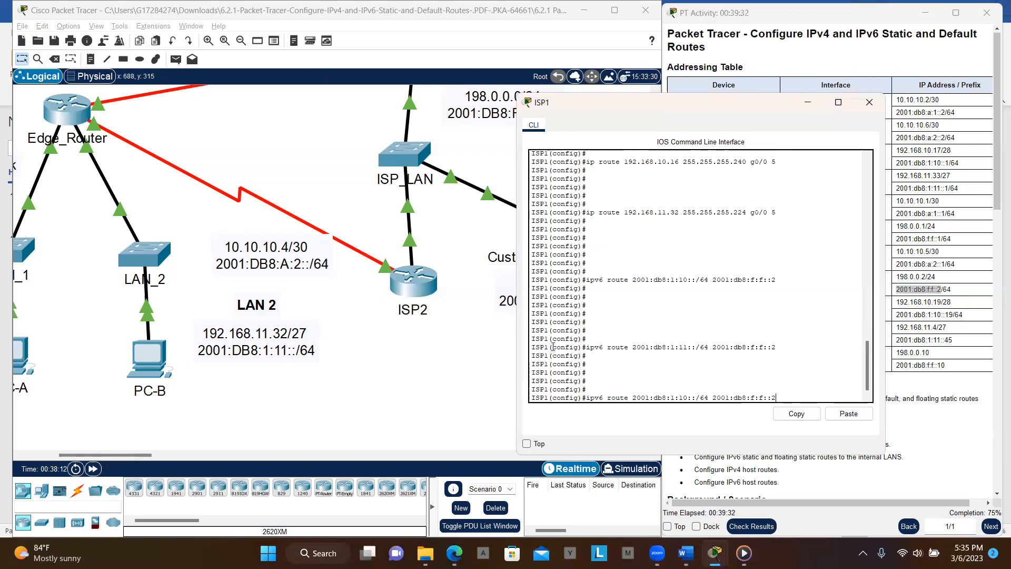
{"action": "scroll", "coordinate": [403, 340], "scroll_direction": "left", "scroll_amount": 5}
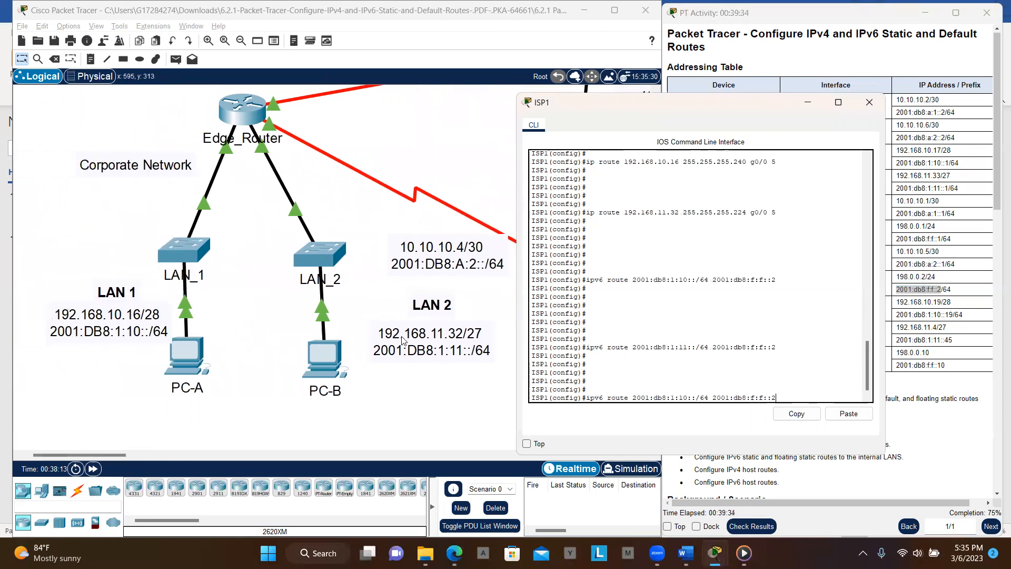
{"action": "scroll", "coordinate": [403, 340], "scroll_direction": "right", "scroll_amount": 3}
{"action": "scroll", "coordinate": [403, 340], "scroll_direction": "right", "scroll_amount": 6}
{"action": "scroll", "coordinate": [403, 340], "scroll_direction": "up", "scroll_amount": 2}
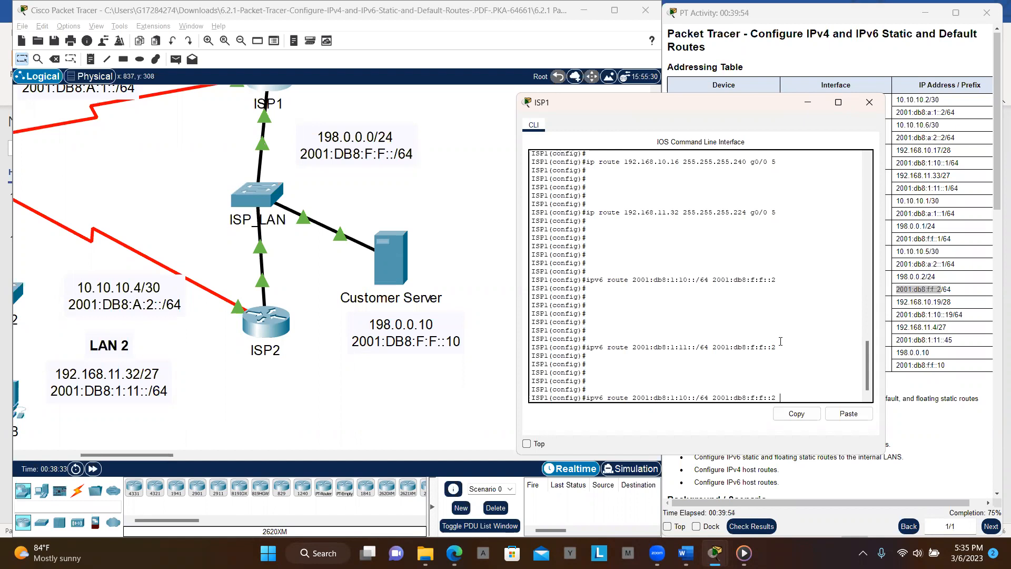
{"action": "type", "text": "5"}
{"action": "key", "text": "Return"}
{"action": "key", "text": "Return"}
{"action": "key", "text": "Return"}
{"action": "key", "text": "Return"}
{"action": "key", "text": "Return"}
{"action": "key", "text": "Return"}
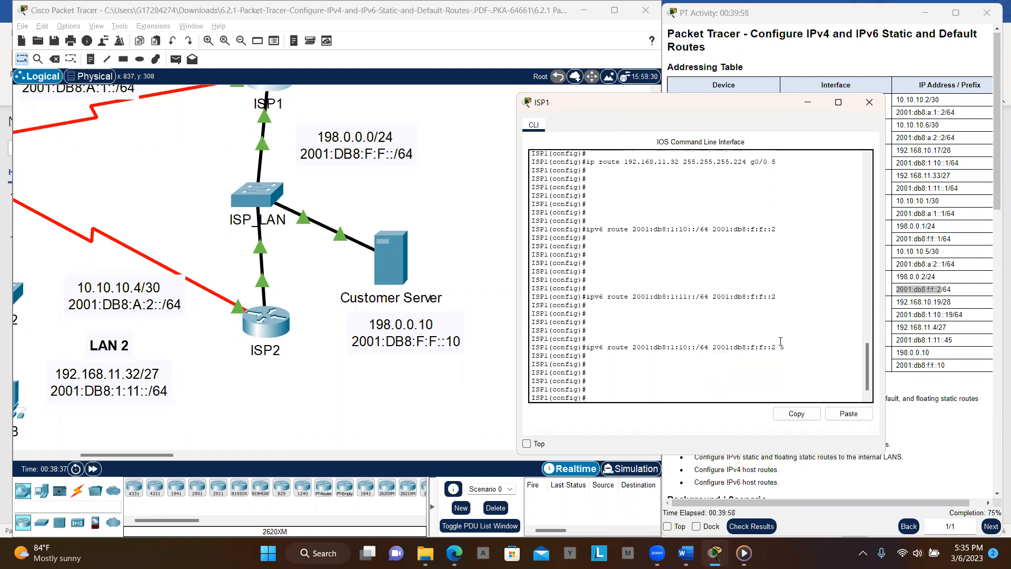
Step: Add ISP1's floating IPv6 static route to 2001:db8:1:11::/64 via 2001:db8:f:f::2 with administrative distance 5
{"action": "key", "text": "Up"}
{"action": "key", "text": "Up"}
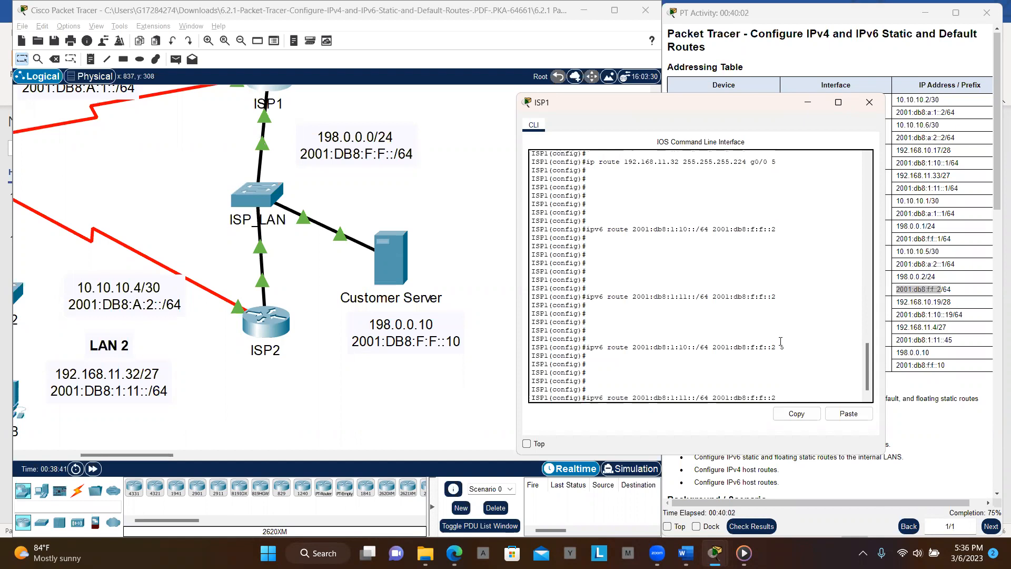
{"action": "type", "text": "5"}
{"action": "key", "text": "Return"}
{"action": "key", "text": "Return"}
{"action": "key", "text": "Return"}
{"action": "key", "text": "Return"}
{"action": "key", "text": "Return"}
{"action": "key", "text": "Return"}
{"action": "key", "text": "Return"}
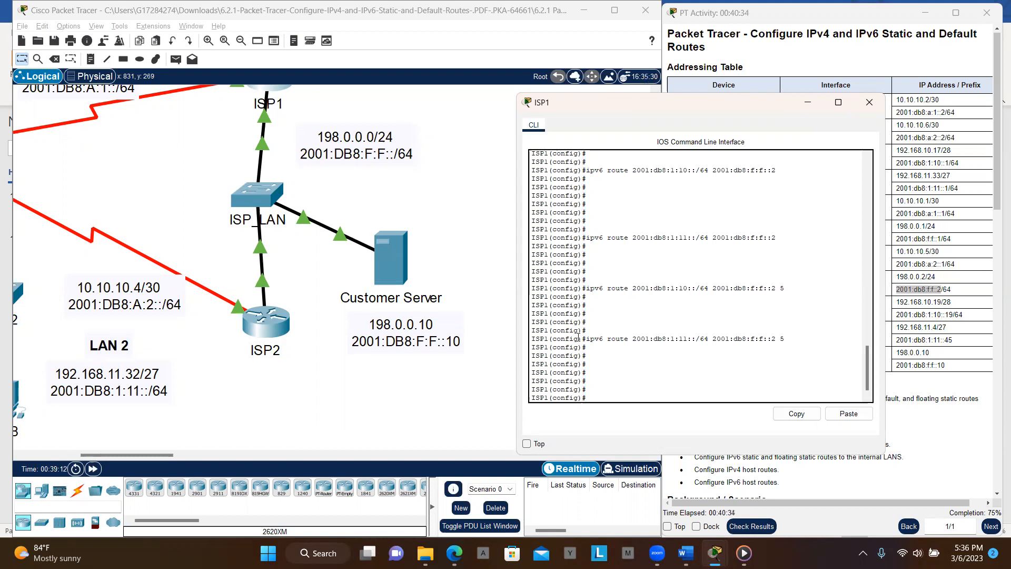
Step: Review the topology paths between the LANs, Edge_Router, ISP1 and ISP2, and close ISP1's command-line window
{"action": "scroll", "coordinate": [293, 265], "scroll_direction": "left", "scroll_amount": 3}
{"action": "scroll", "coordinate": [293, 265], "scroll_direction": "left", "scroll_amount": 1}
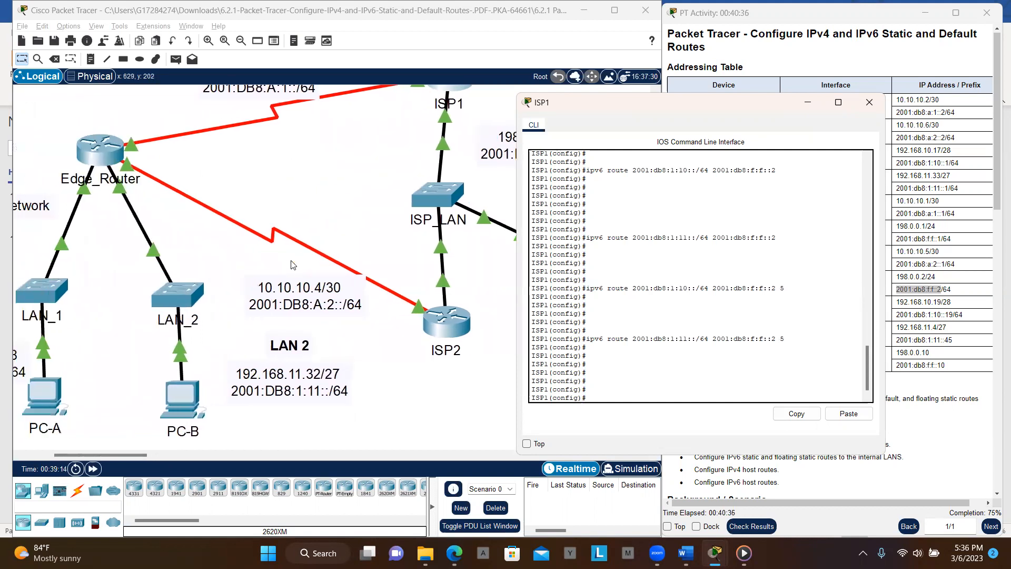
{"action": "scroll", "coordinate": [293, 265], "scroll_direction": "left", "scroll_amount": 3}
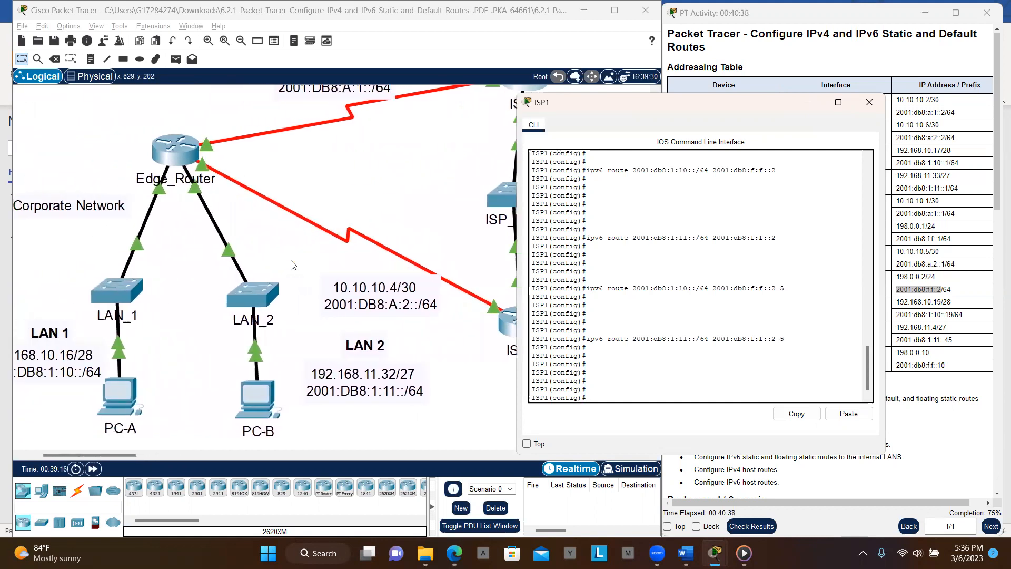
{"action": "scroll", "coordinate": [293, 265], "scroll_direction": "right", "scroll_amount": 4}
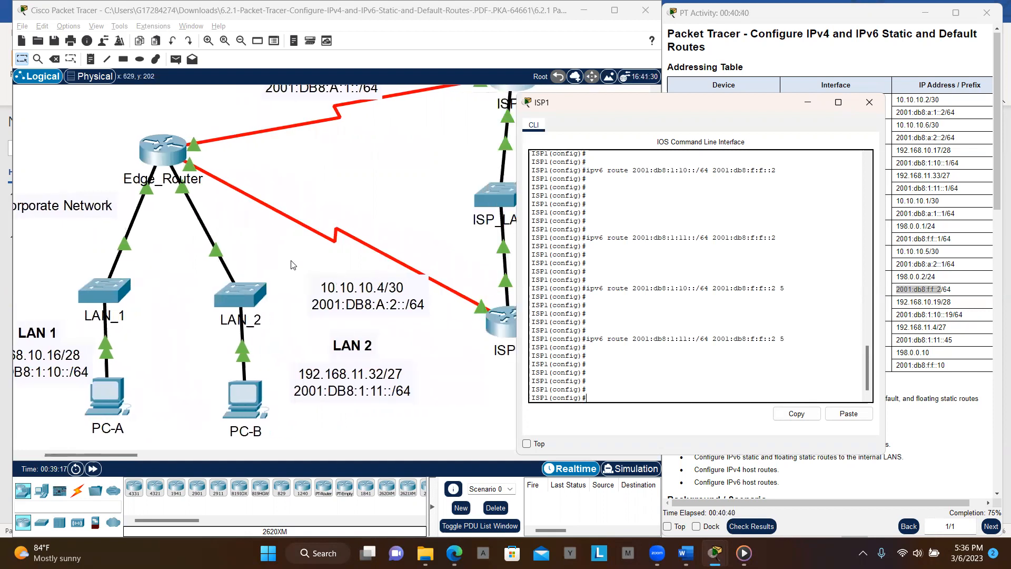
{"action": "scroll", "coordinate": [293, 265], "scroll_direction": "right", "scroll_amount": 3}
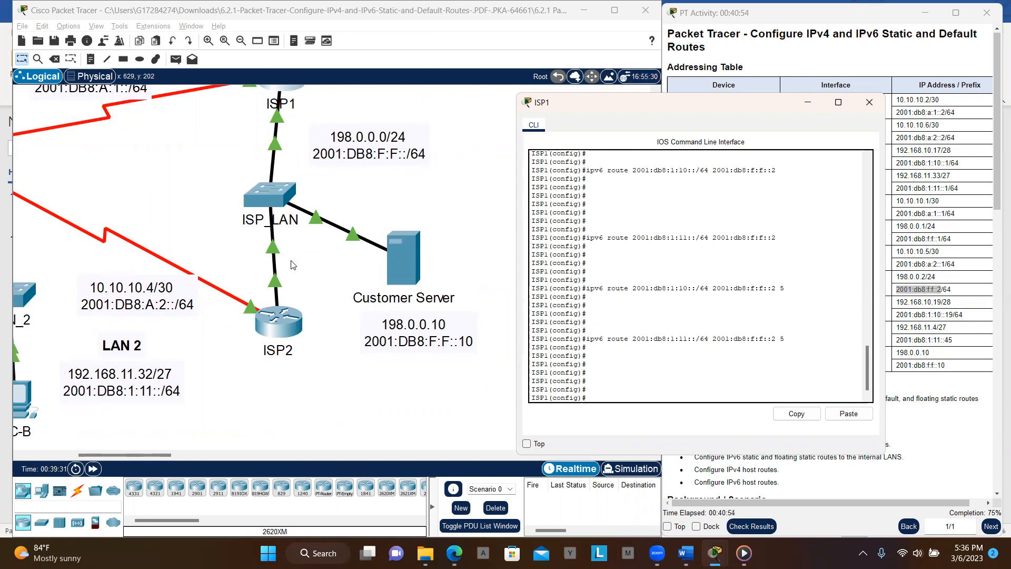
{"action": "scroll", "coordinate": [293, 265], "scroll_direction": "up", "scroll_amount": 2}
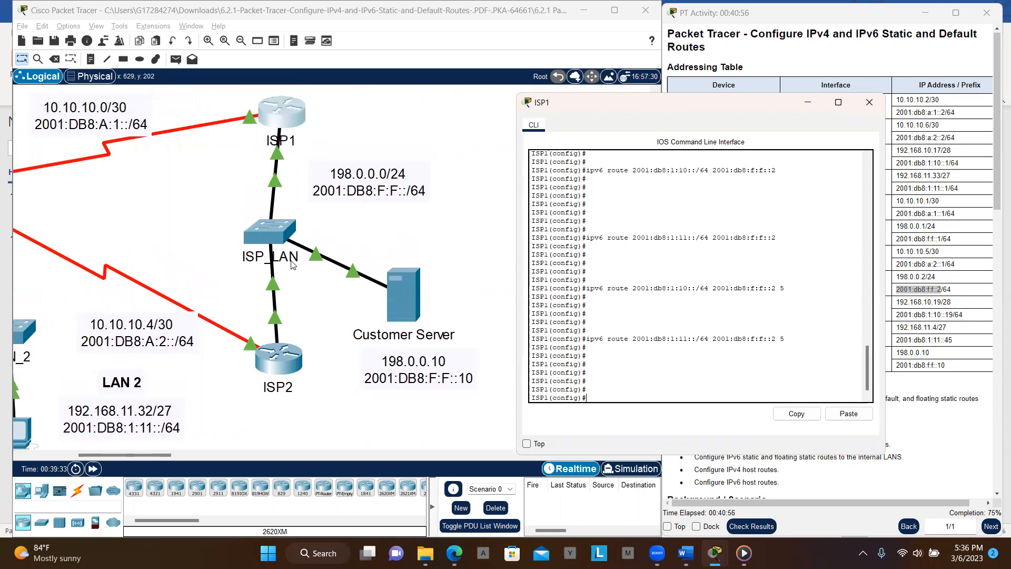
{"action": "scroll", "coordinate": [292, 265], "scroll_direction": "left", "scroll_amount": 8}
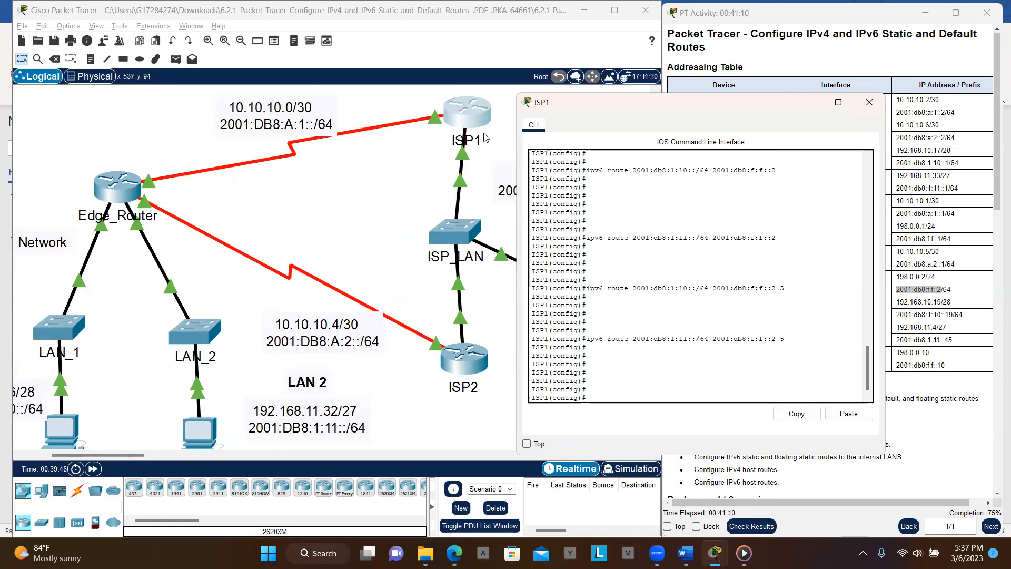
{"action": "left_click", "coordinate": [868, 103]}
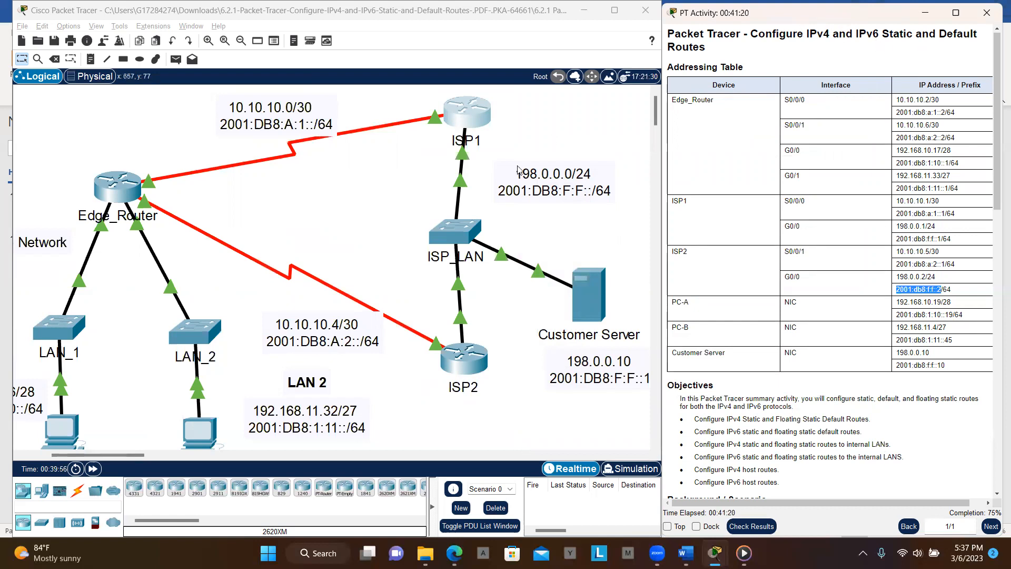
{"action": "scroll", "coordinate": [495, 231], "scroll_direction": "down", "scroll_amount": 3}
{"action": "scroll", "coordinate": [495, 230], "scroll_direction": "left", "scroll_amount": 2}
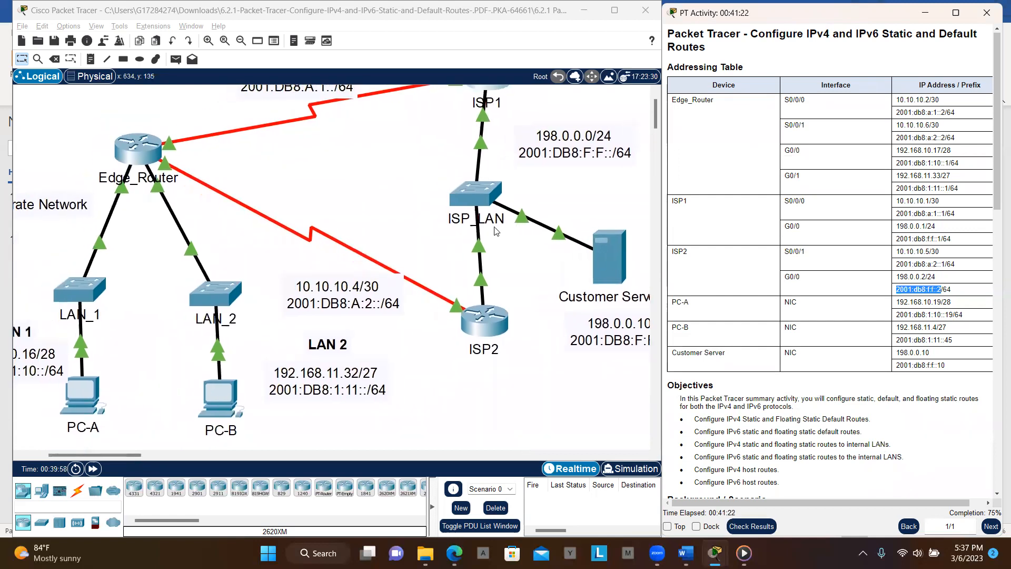
{"action": "scroll", "coordinate": [495, 231], "scroll_direction": "right", "scroll_amount": 3}
{"action": "scroll", "coordinate": [495, 231], "scroll_direction": "up", "scroll_amount": 3}
{"action": "scroll", "coordinate": [495, 231], "scroll_direction": "left", "scroll_amount": 4}
{"action": "scroll", "coordinate": [495, 231], "scroll_direction": "down", "scroll_amount": 2}
{"action": "scroll", "coordinate": [495, 231], "scroll_direction": "down", "scroll_amount": 1}
{"action": "scroll", "coordinate": [495, 231], "scroll_direction": "left", "scroll_amount": 2}
{"action": "scroll", "coordinate": [495, 230], "scroll_direction": "right", "scroll_amount": 4}
{"action": "scroll", "coordinate": [495, 231], "scroll_direction": "right", "scroll_amount": 4}
{"action": "scroll", "coordinate": [495, 231], "scroll_direction": "down", "scroll_amount": 3}
{"action": "scroll", "coordinate": [495, 231], "scroll_direction": "left", "scroll_amount": 6}
{"action": "scroll", "coordinate": [495, 231], "scroll_direction": "up", "scroll_amount": 2}
{"action": "scroll", "coordinate": [494, 230], "scroll_direction": "down", "scroll_amount": 1}
{"action": "scroll", "coordinate": [495, 230], "scroll_direction": "right", "scroll_amount": 3}
{"action": "scroll", "coordinate": [495, 230], "scroll_direction": "up", "scroll_amount": 3}
{"action": "scroll", "coordinate": [495, 231], "scroll_direction": "left", "scroll_amount": 2}
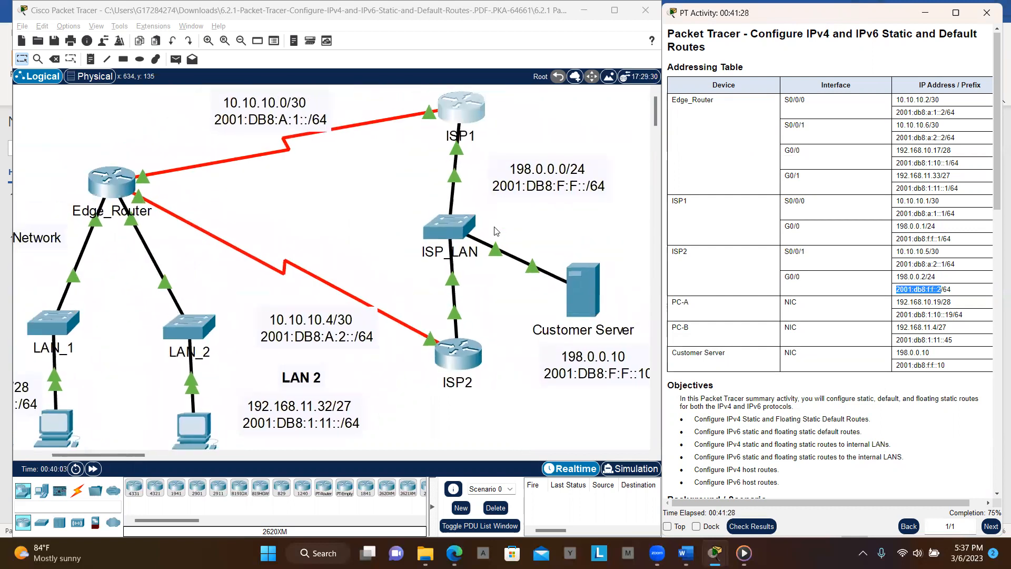
{"action": "scroll", "coordinate": [495, 231], "scroll_direction": "down", "scroll_amount": 2}
{"action": "scroll", "coordinate": [495, 230], "scroll_direction": "left", "scroll_amount": 3}
{"action": "scroll", "coordinate": [495, 231], "scroll_direction": "right", "scroll_amount": 2}
{"action": "scroll", "coordinate": [494, 231], "scroll_direction": "up", "scroll_amount": 1}
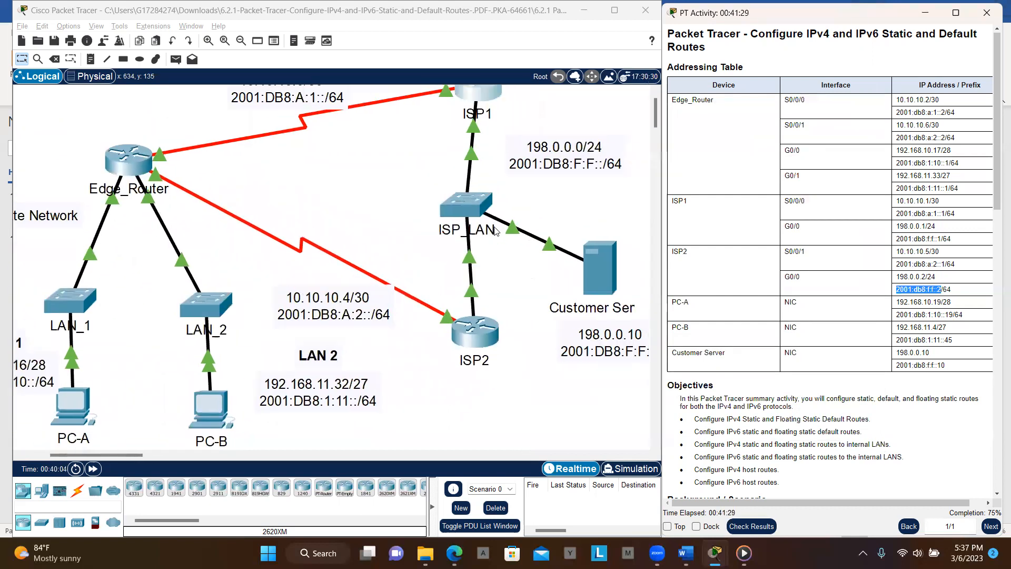
{"action": "left_click", "coordinate": [638, 28]}
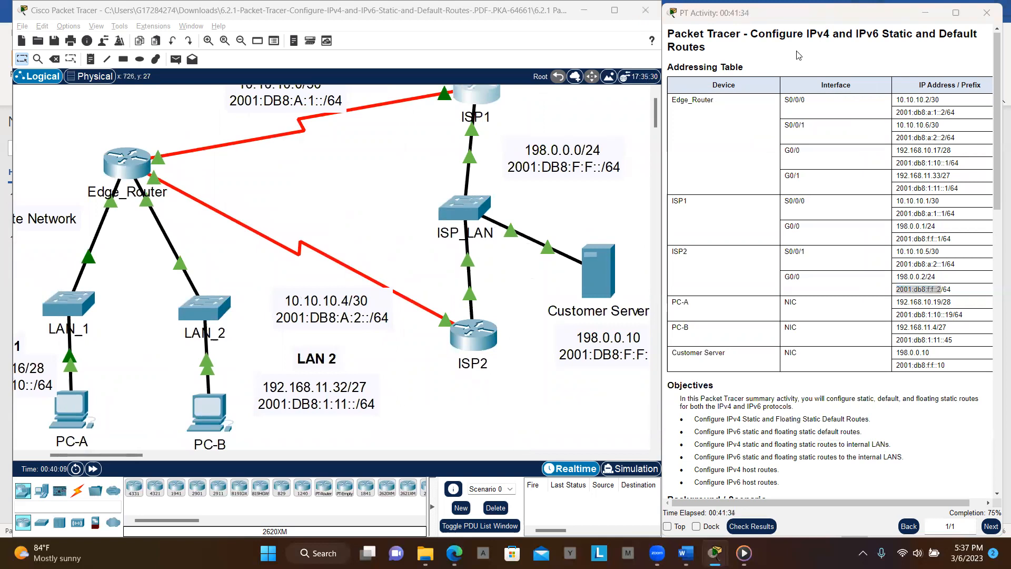